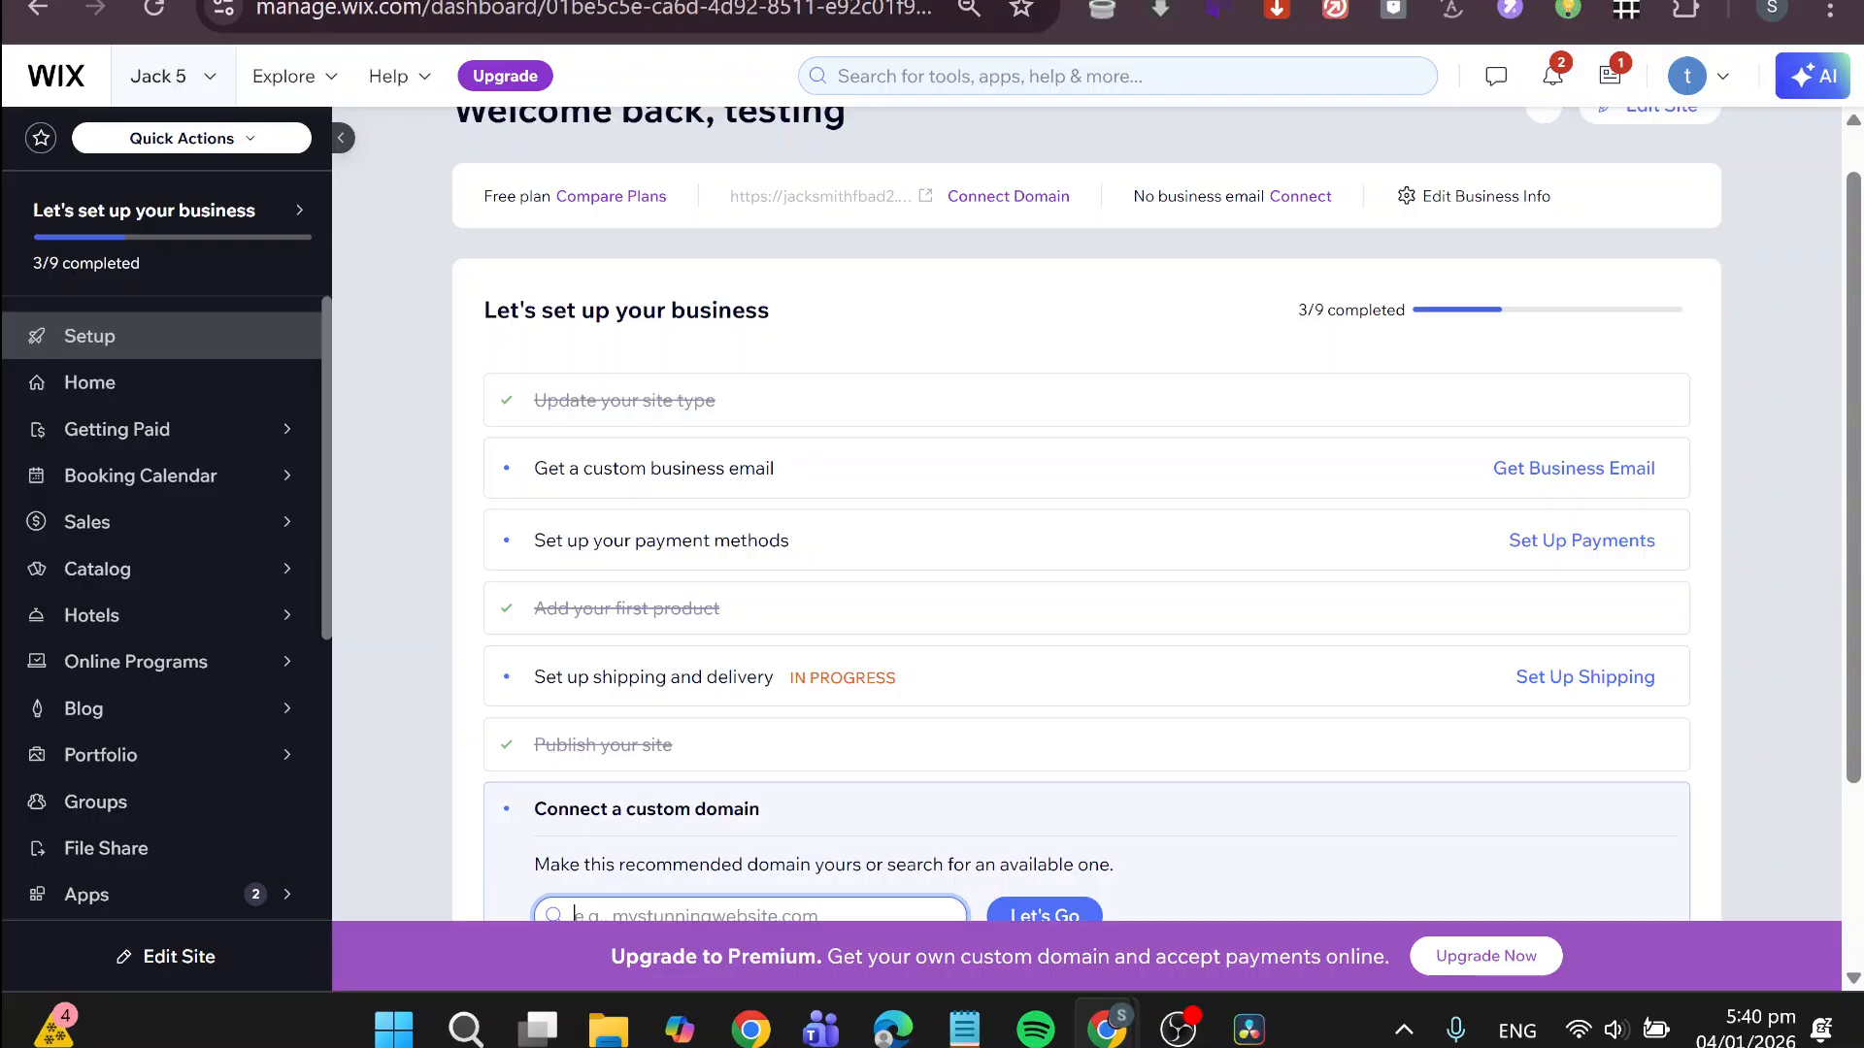
- Open the Jack 5 site for editing and look over its Home page
{"action": "scroll", "coordinate": [1155, 514], "scroll_direction": "up", "scroll_amount": 1}
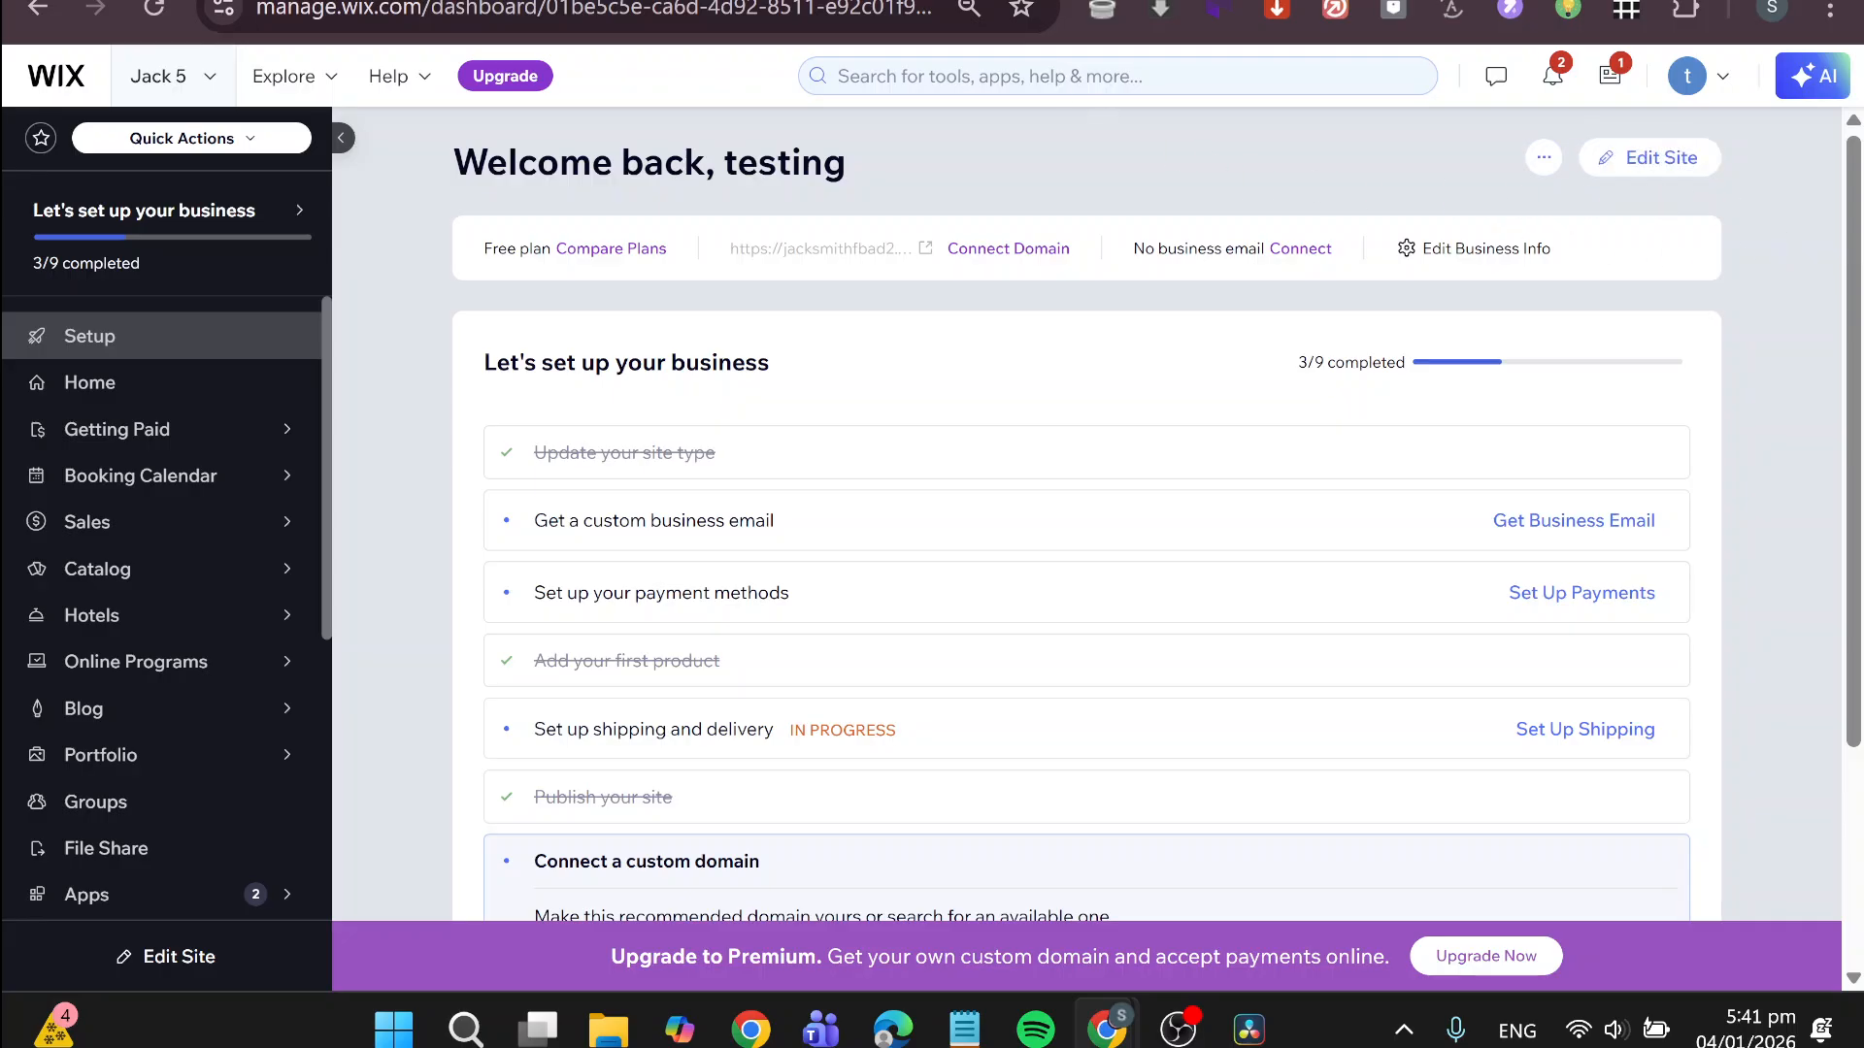
{"action": "left_click", "coordinate": [602, 0]}
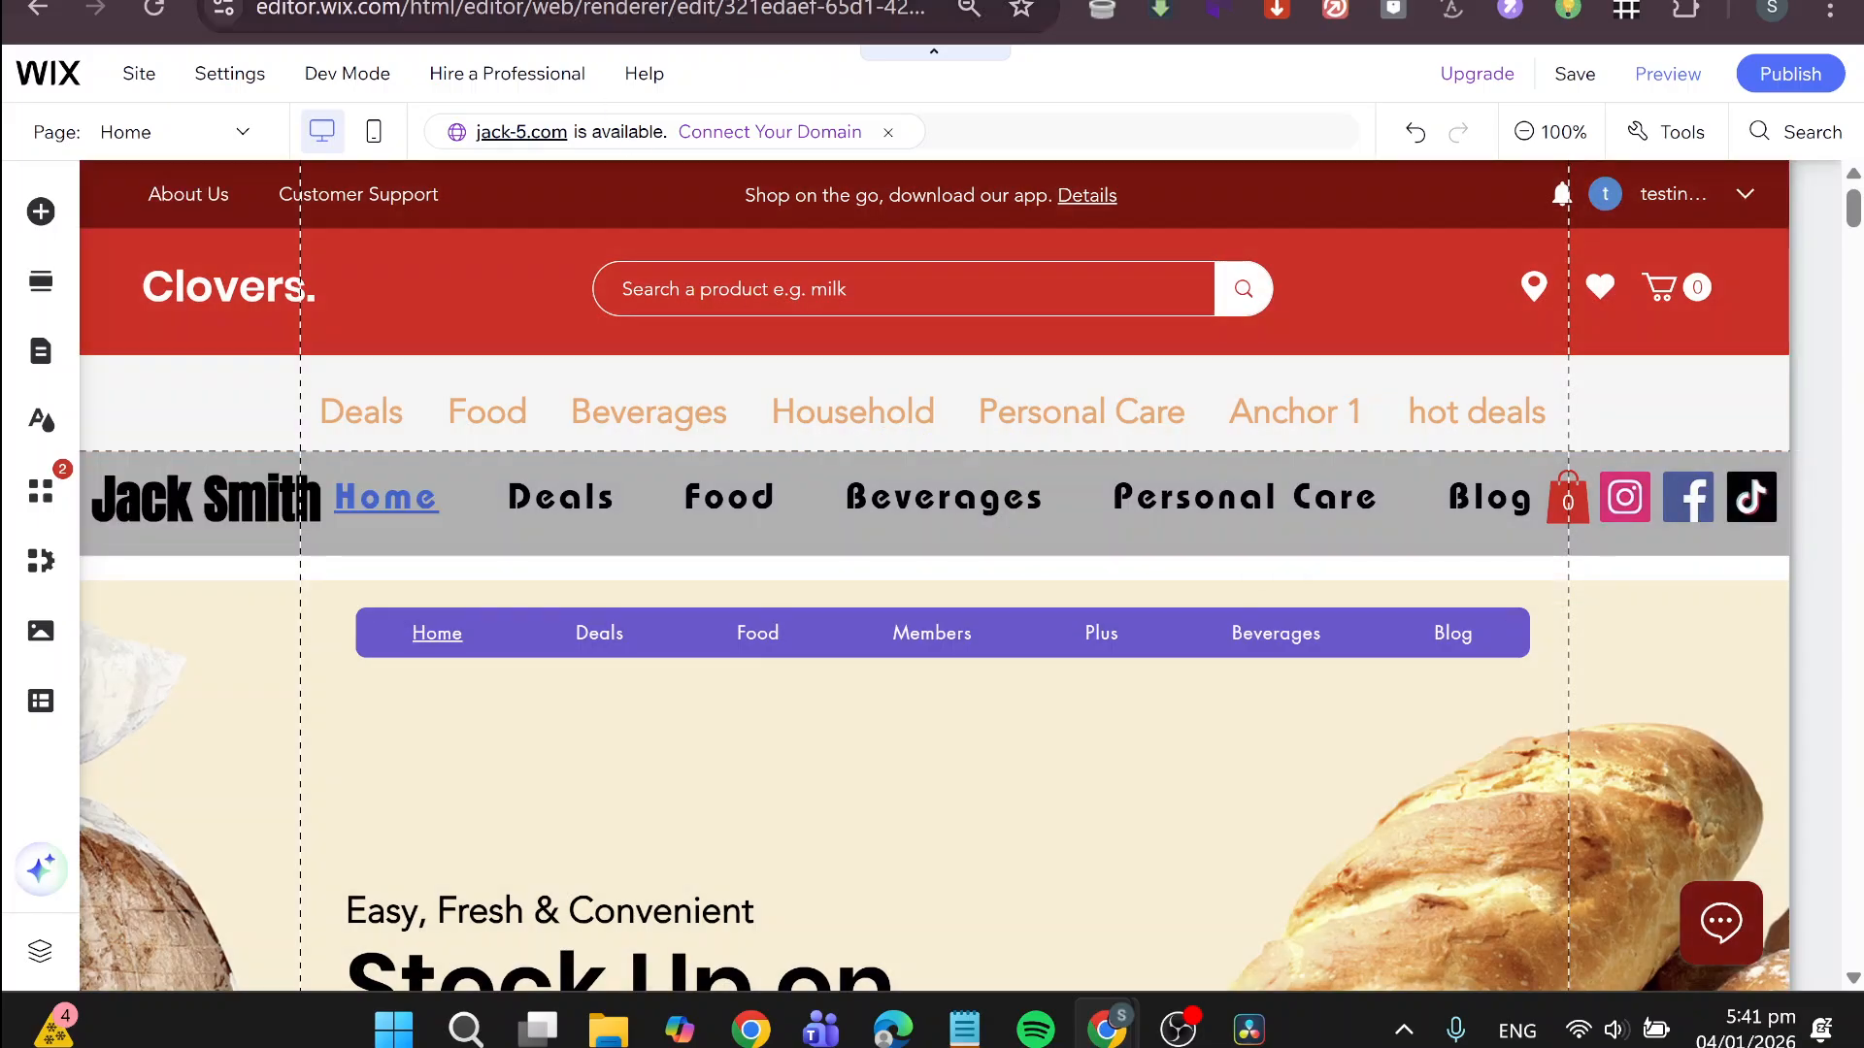
{"action": "left_click", "coordinate": [388, 0]}
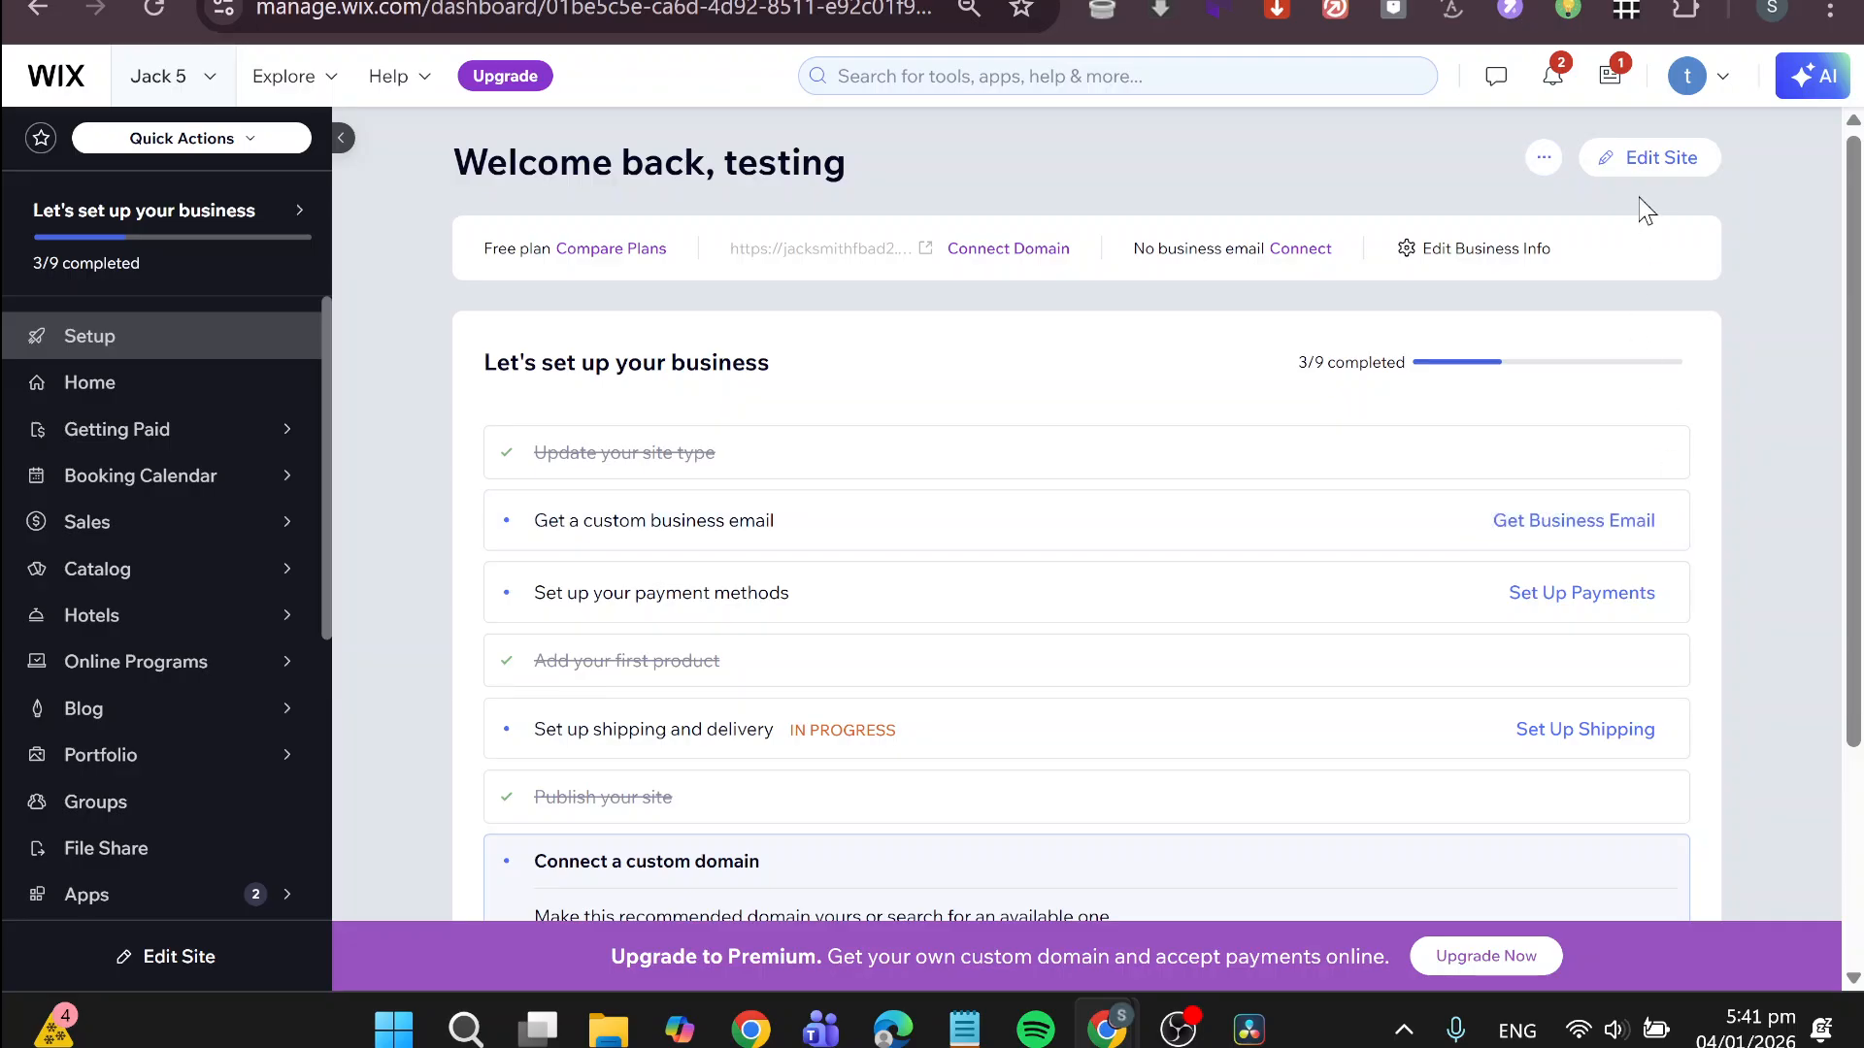
{"action": "left_click", "coordinate": [1650, 159]}
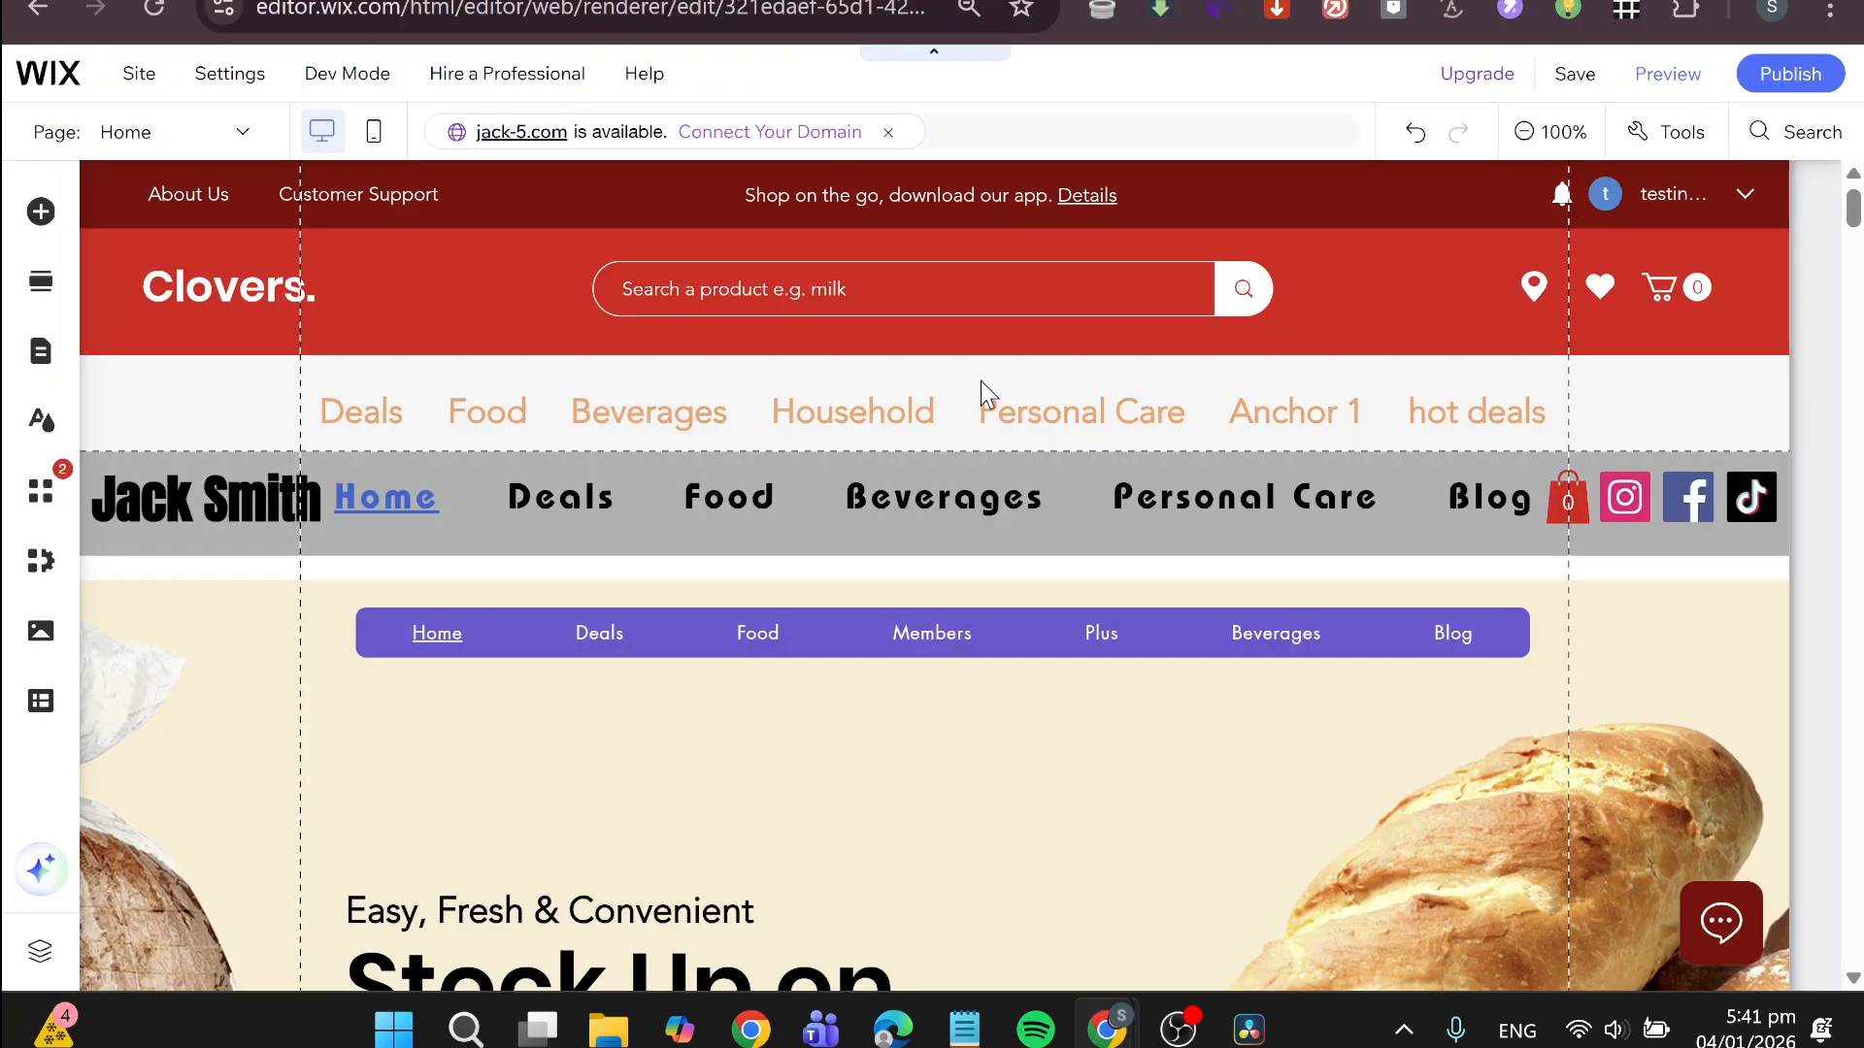
{"action": "scroll", "coordinate": [976, 412], "scroll_direction": "down", "scroll_amount": 6}
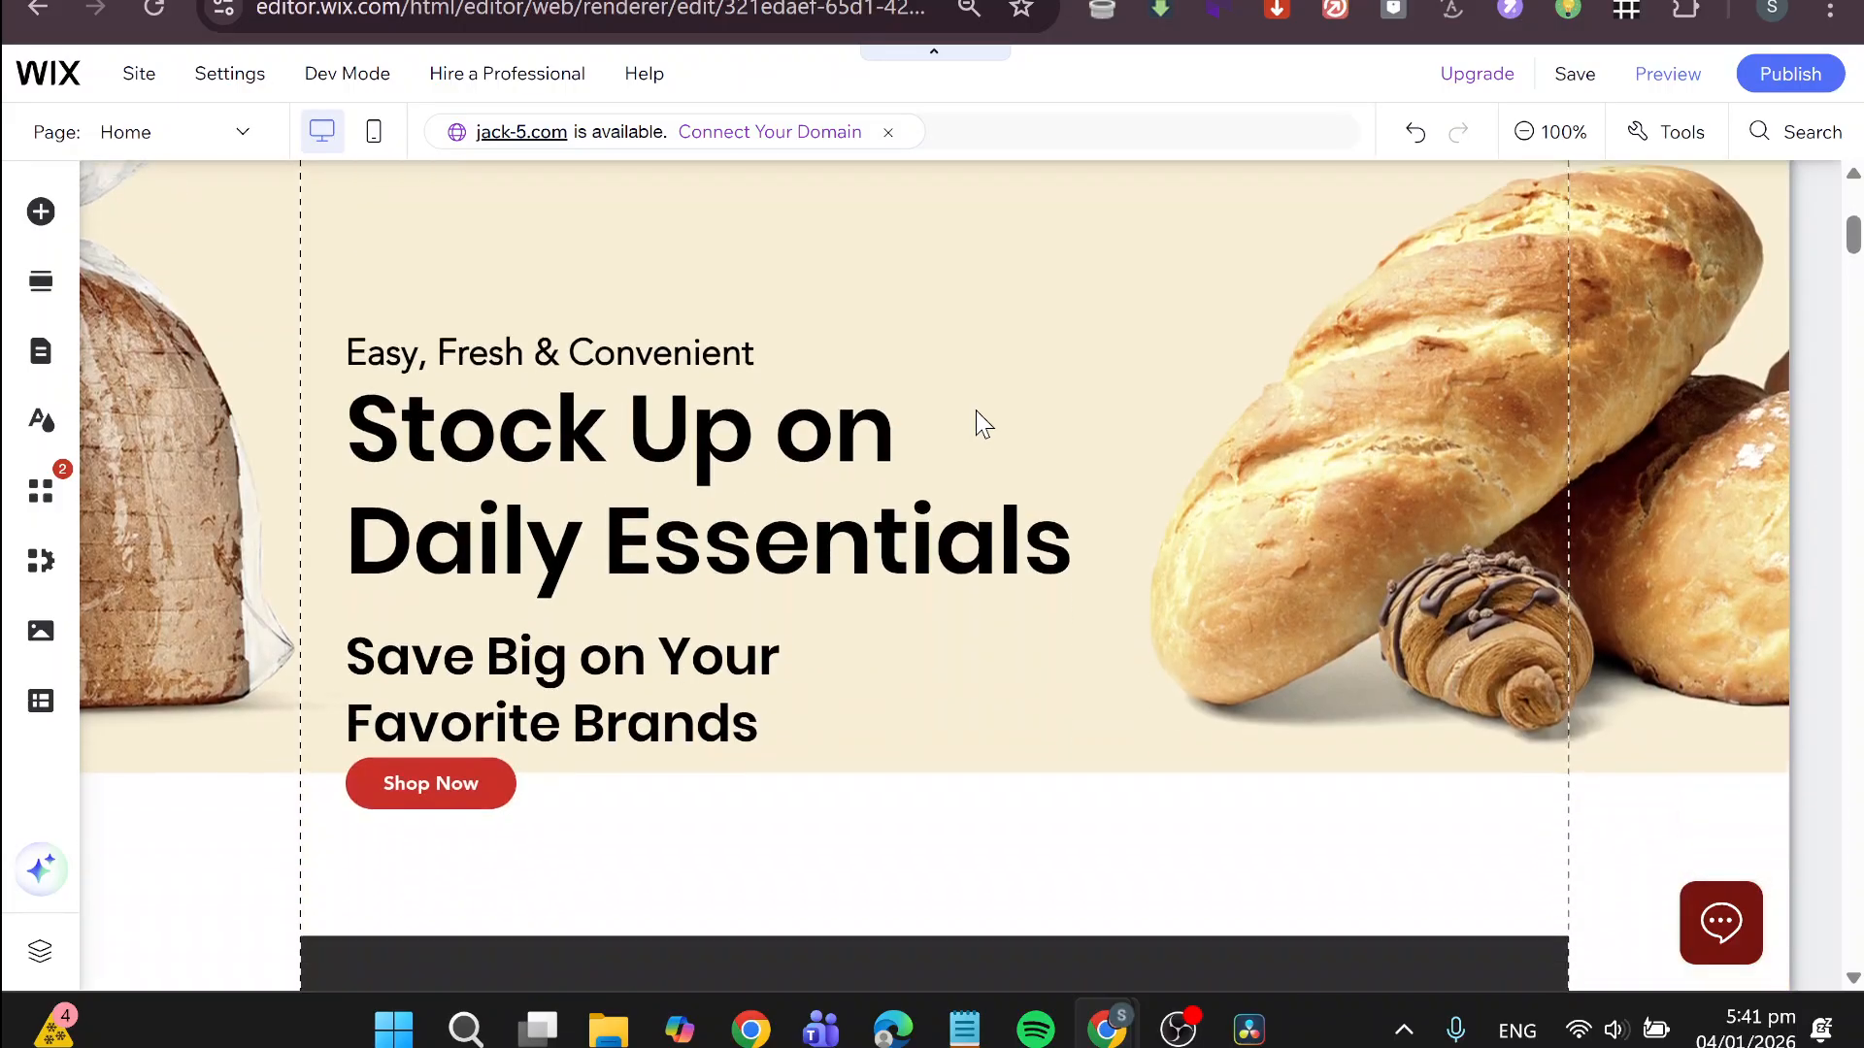
{"action": "scroll", "coordinate": [975, 412], "scroll_direction": "down", "scroll_amount": 20}
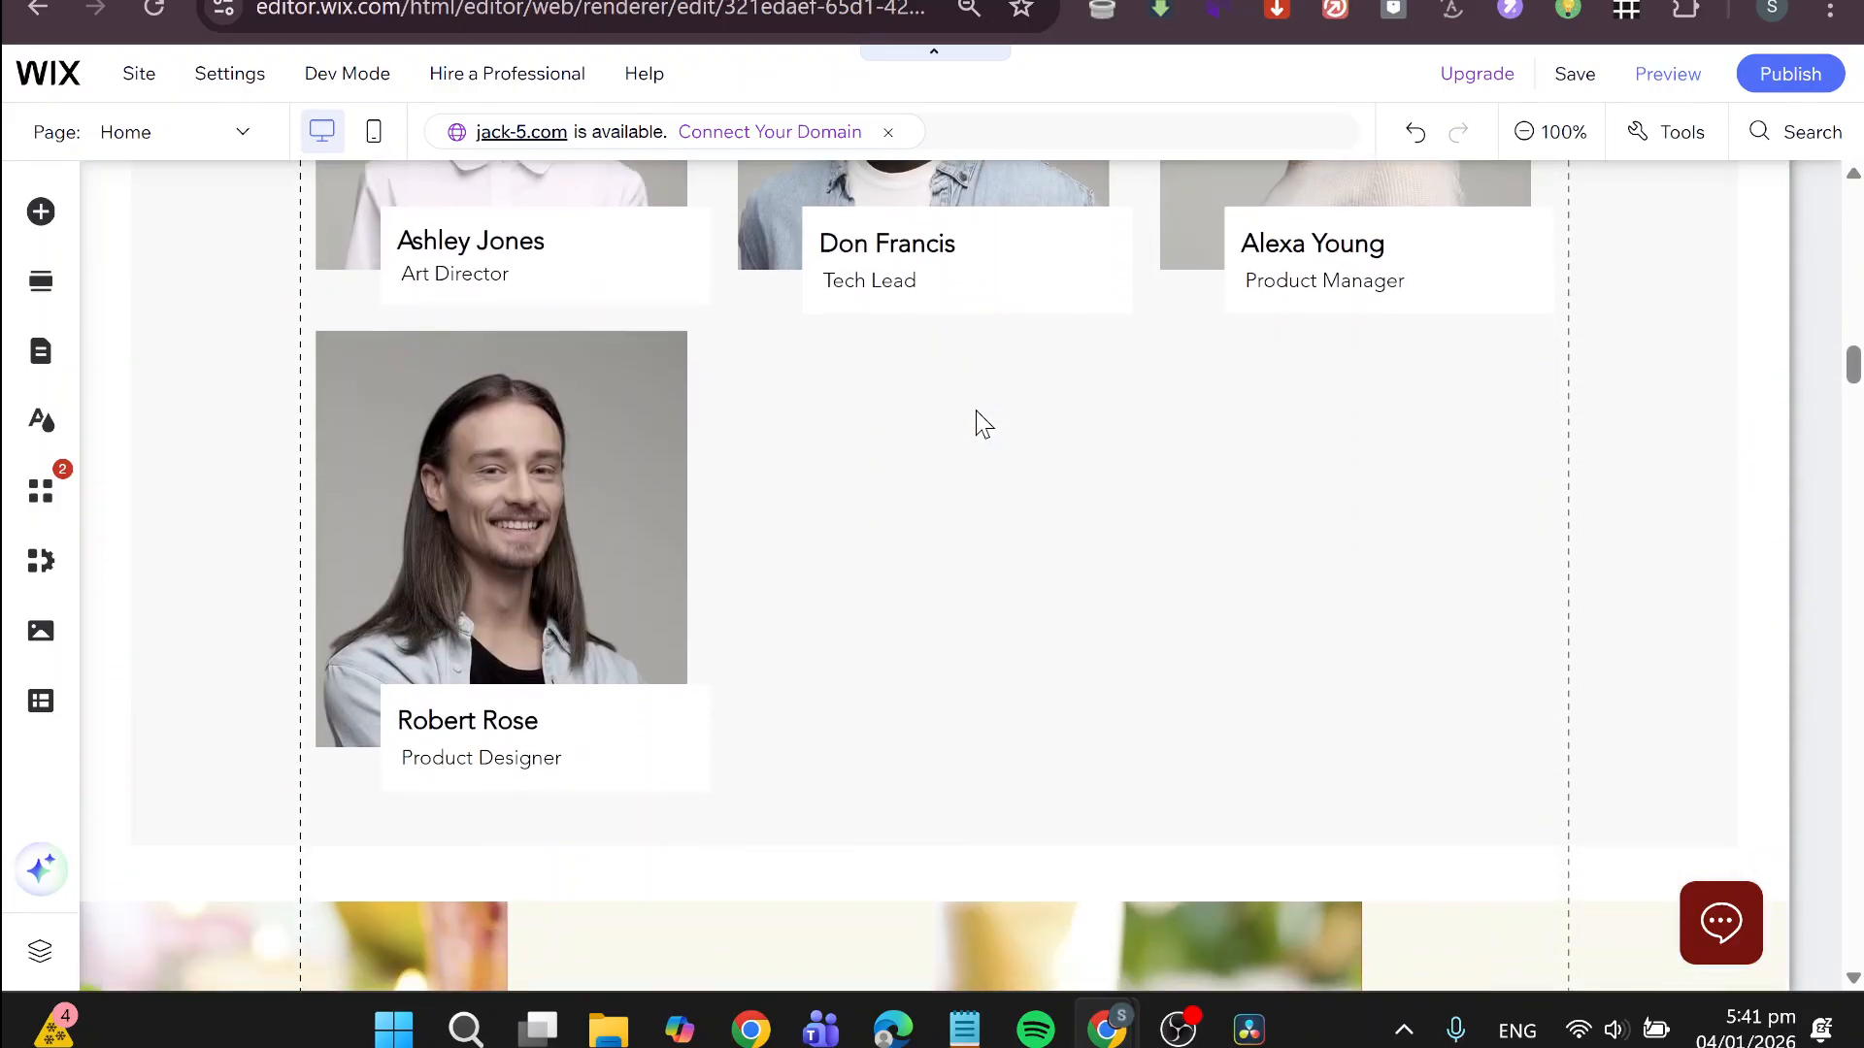
{"action": "scroll", "coordinate": [975, 412], "scroll_direction": "up", "scroll_amount": 20}
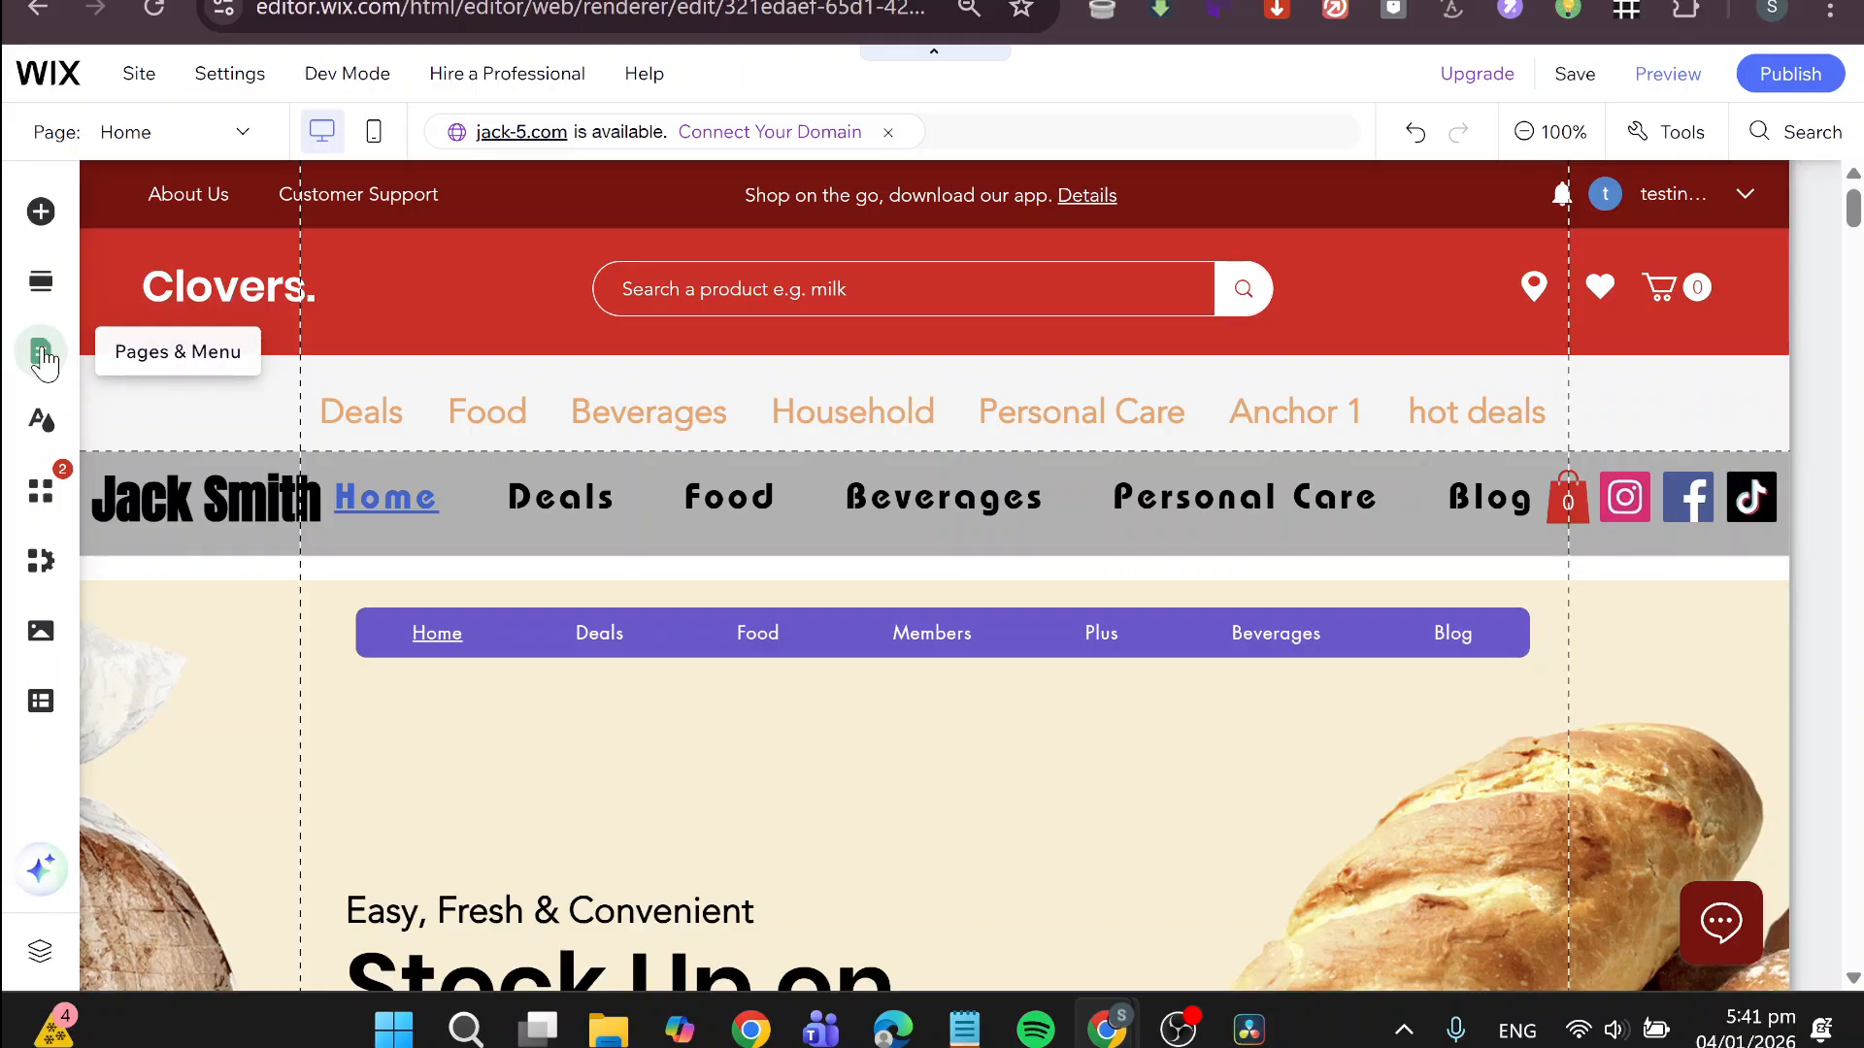
- Delete all three existing Landing Page entries from the site menu
{"action": "left_click", "coordinate": [43, 361]}
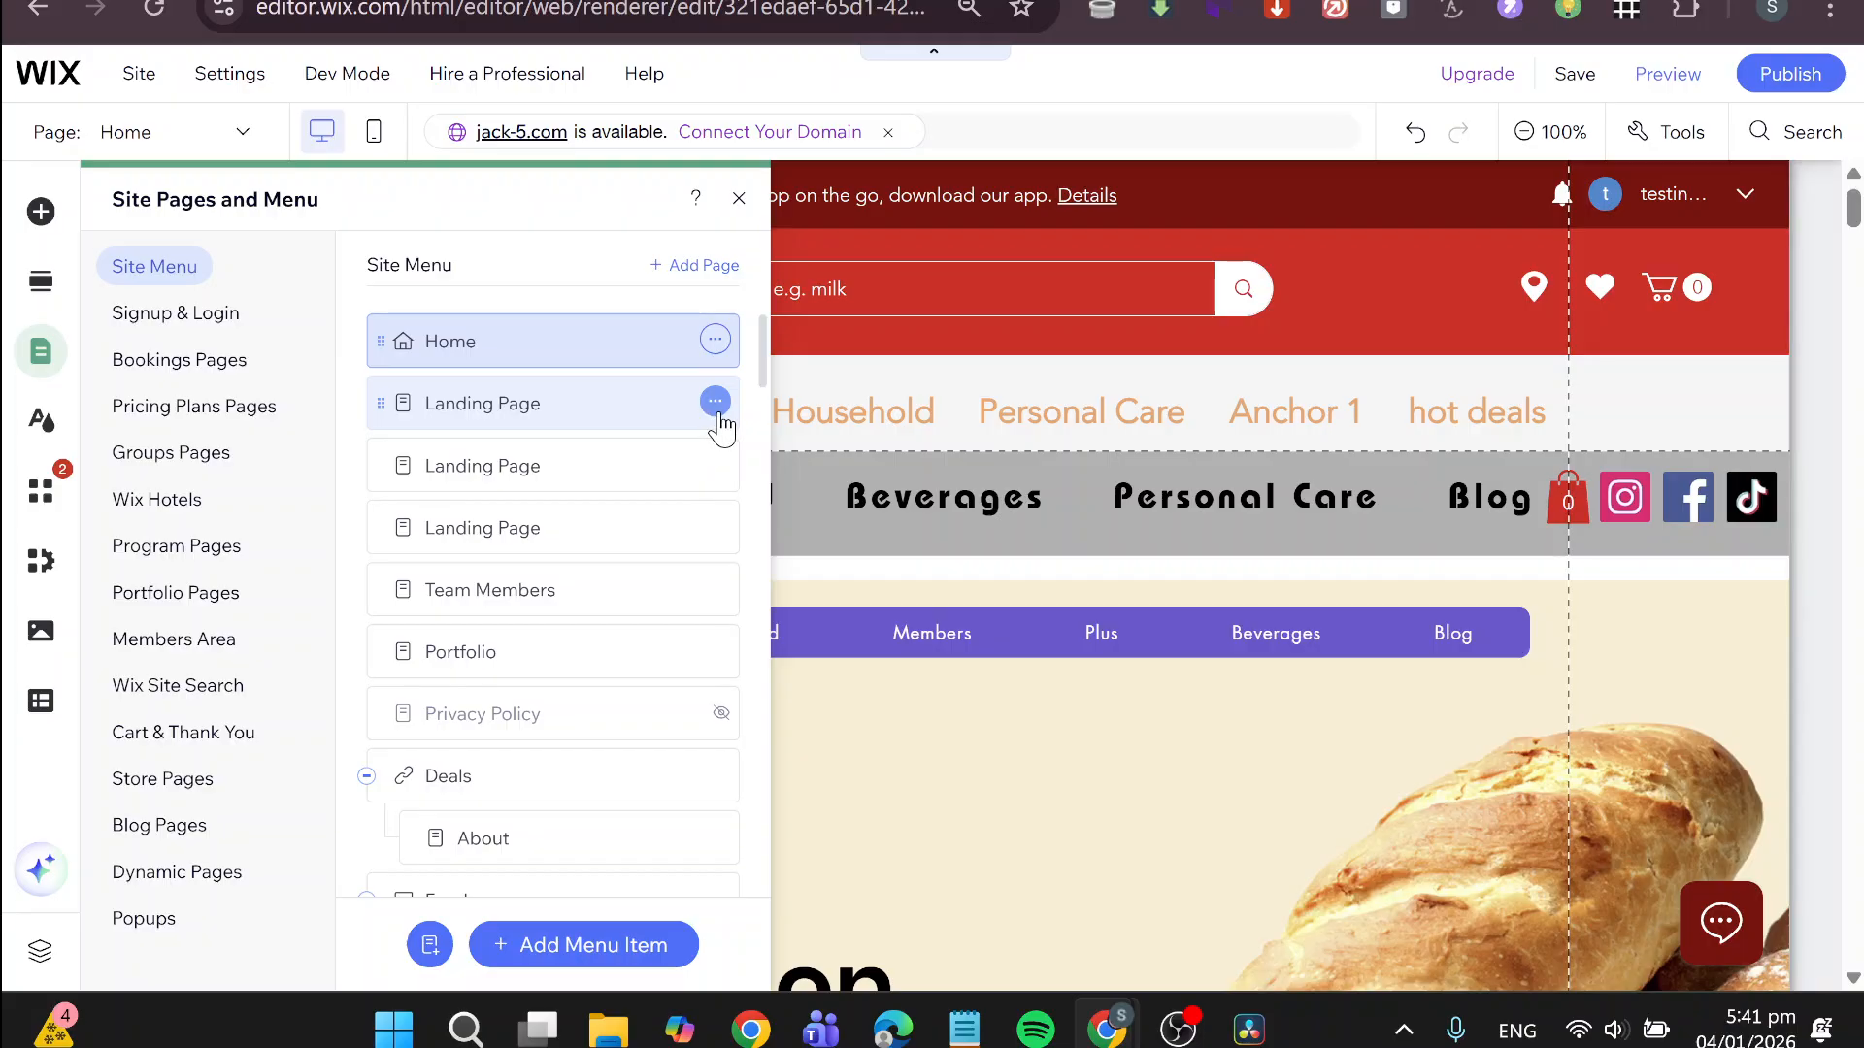
{"action": "left_click", "coordinate": [716, 403]}
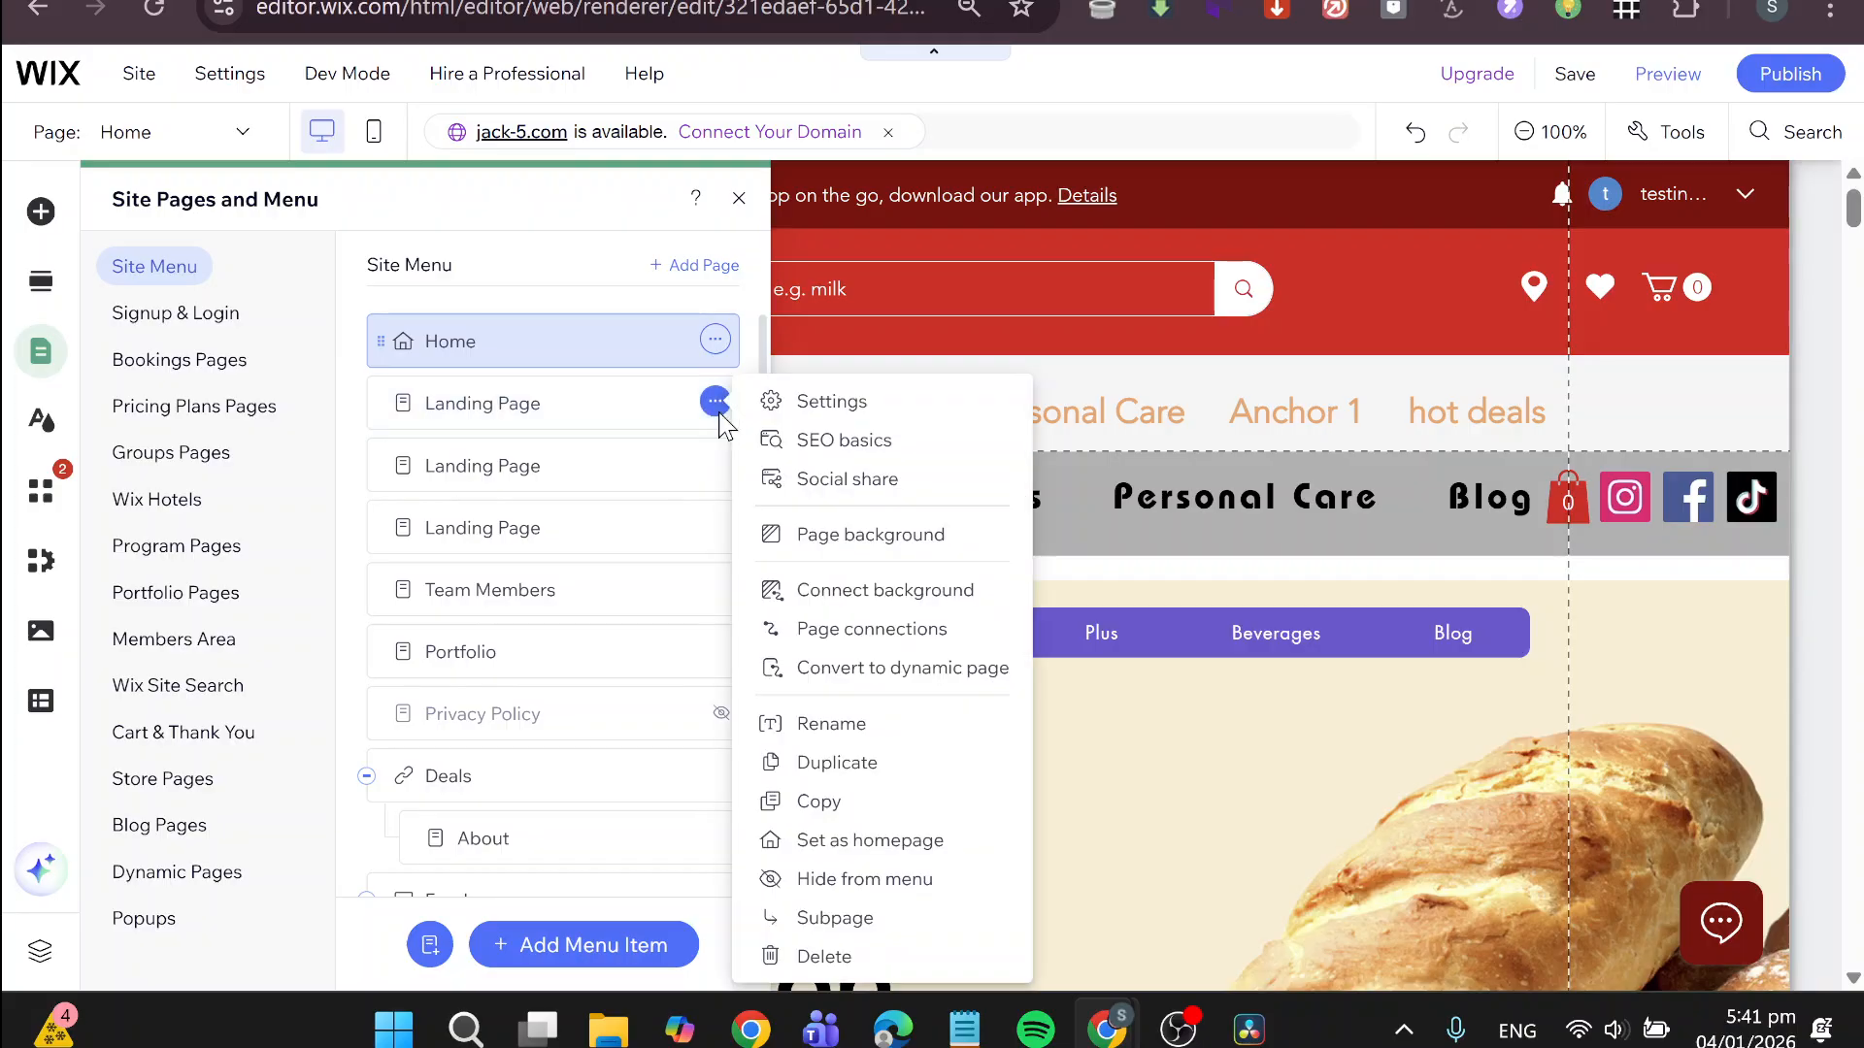
{"action": "left_click", "coordinate": [824, 957]}
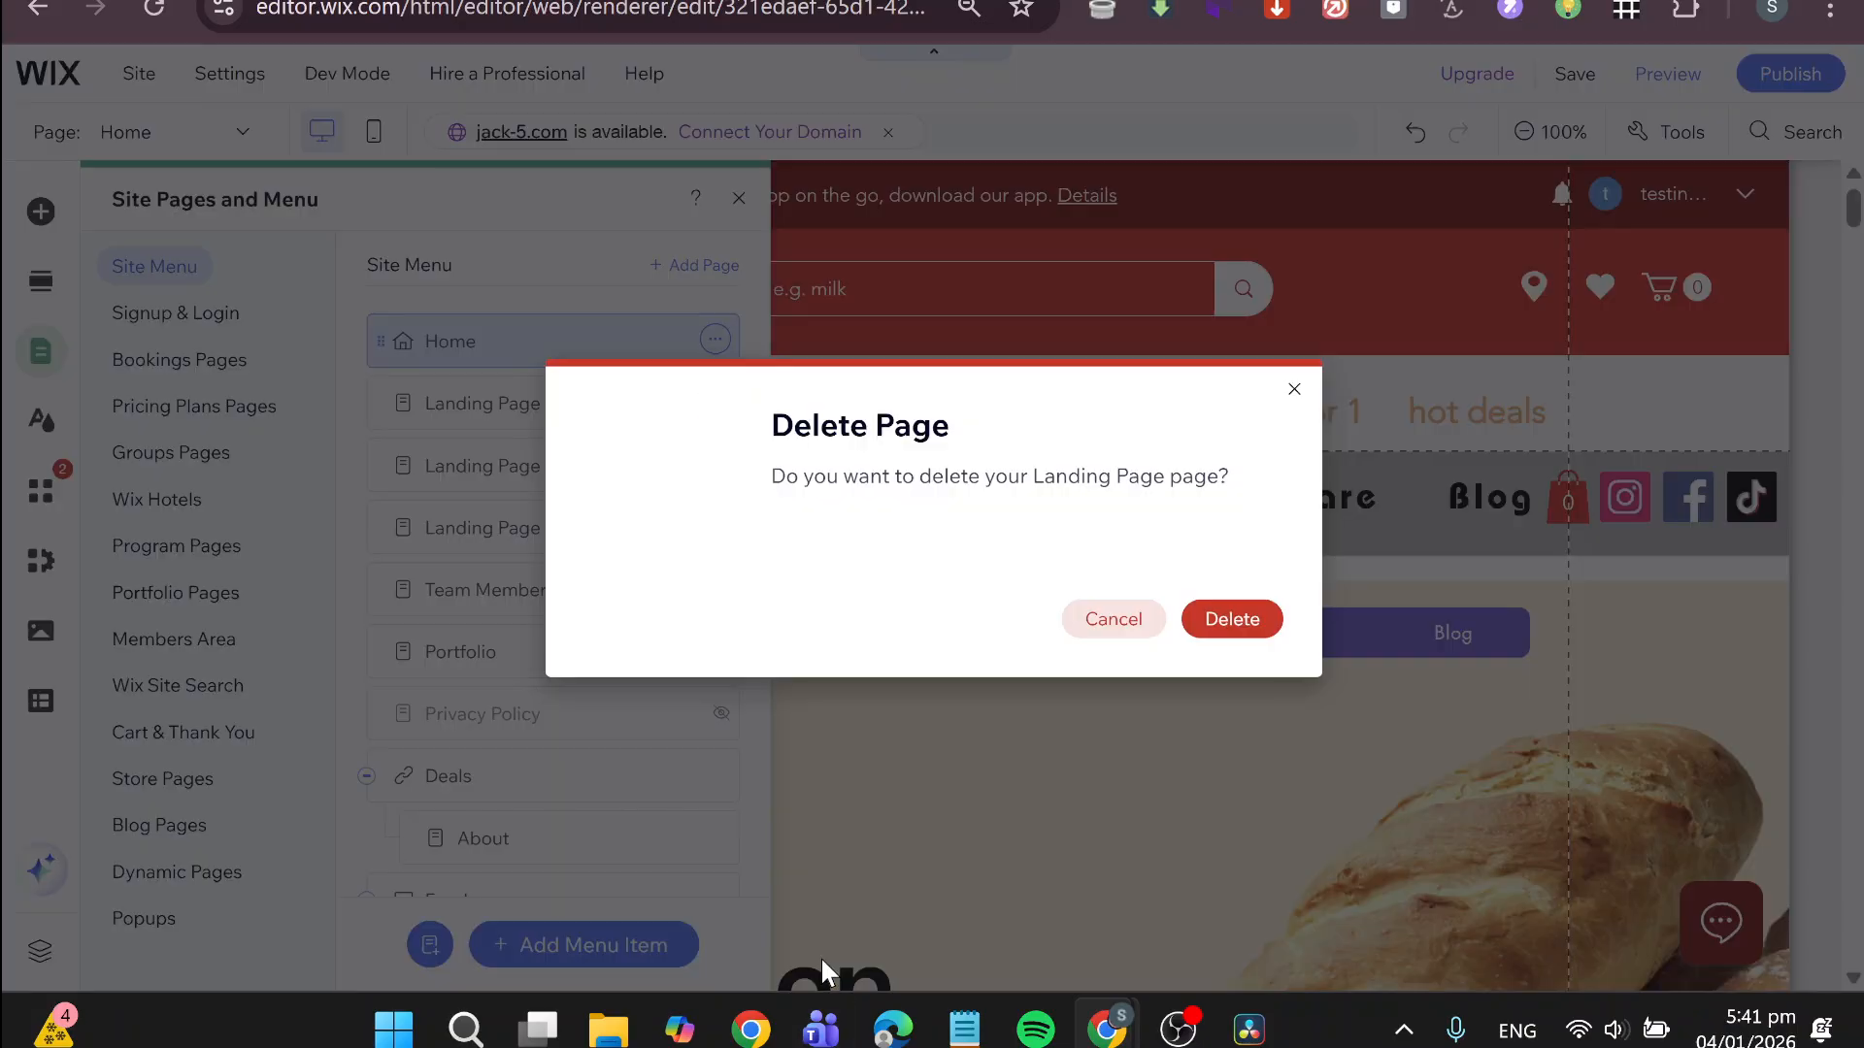
{"action": "left_click", "coordinate": [1230, 619]}
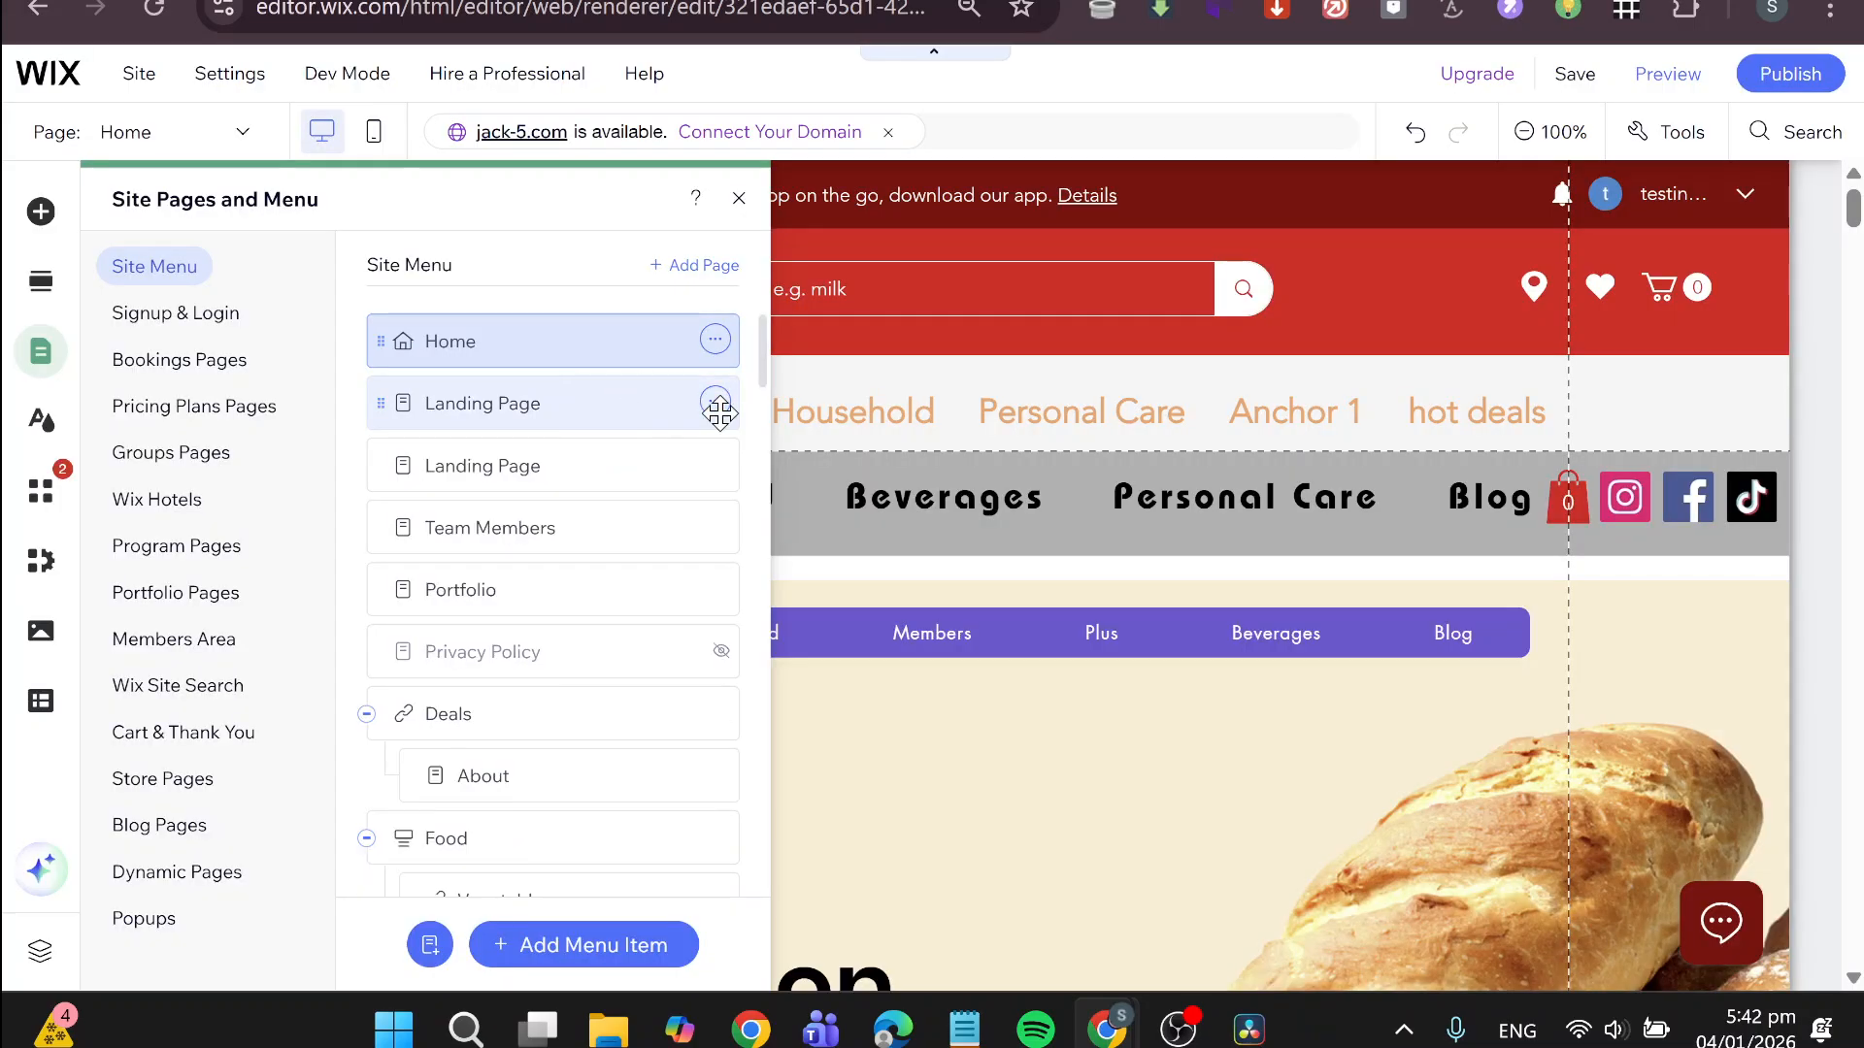
{"action": "left_click", "coordinate": [717, 406]}
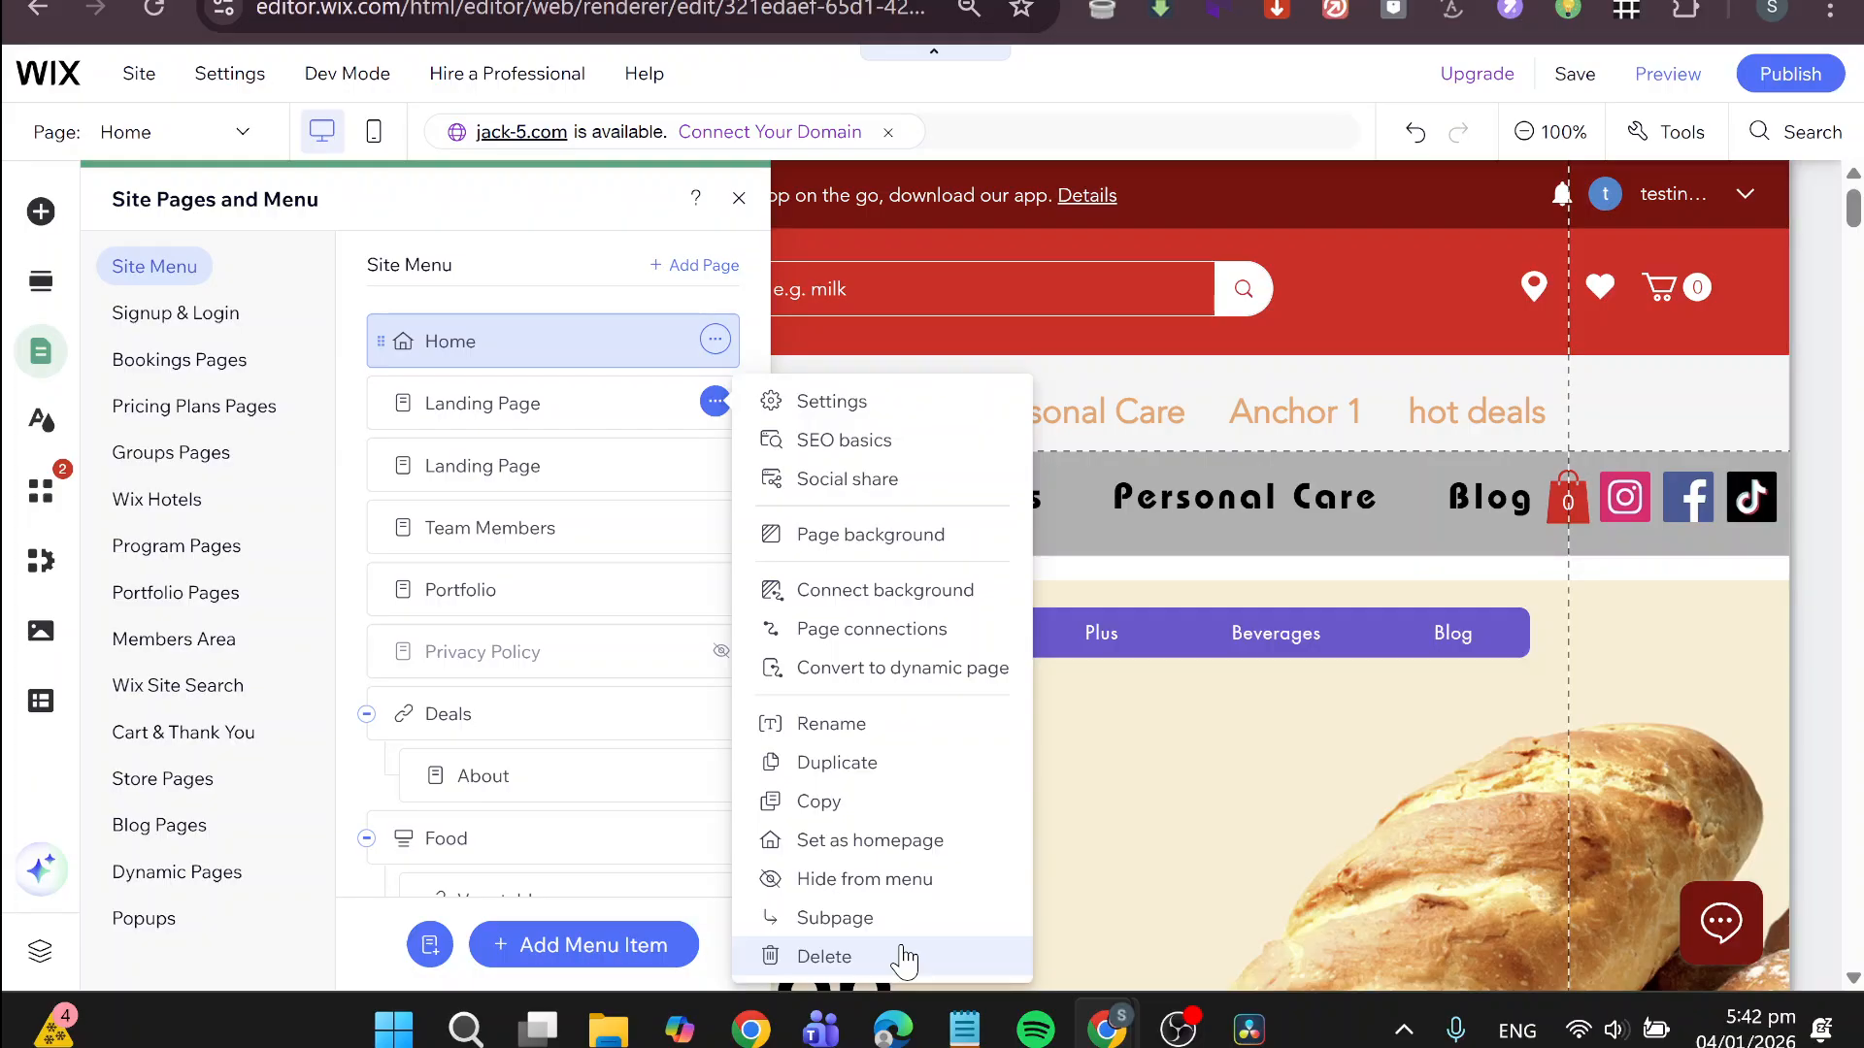
{"action": "left_click", "coordinate": [823, 957]}
{"action": "left_click", "coordinate": [1231, 619]}
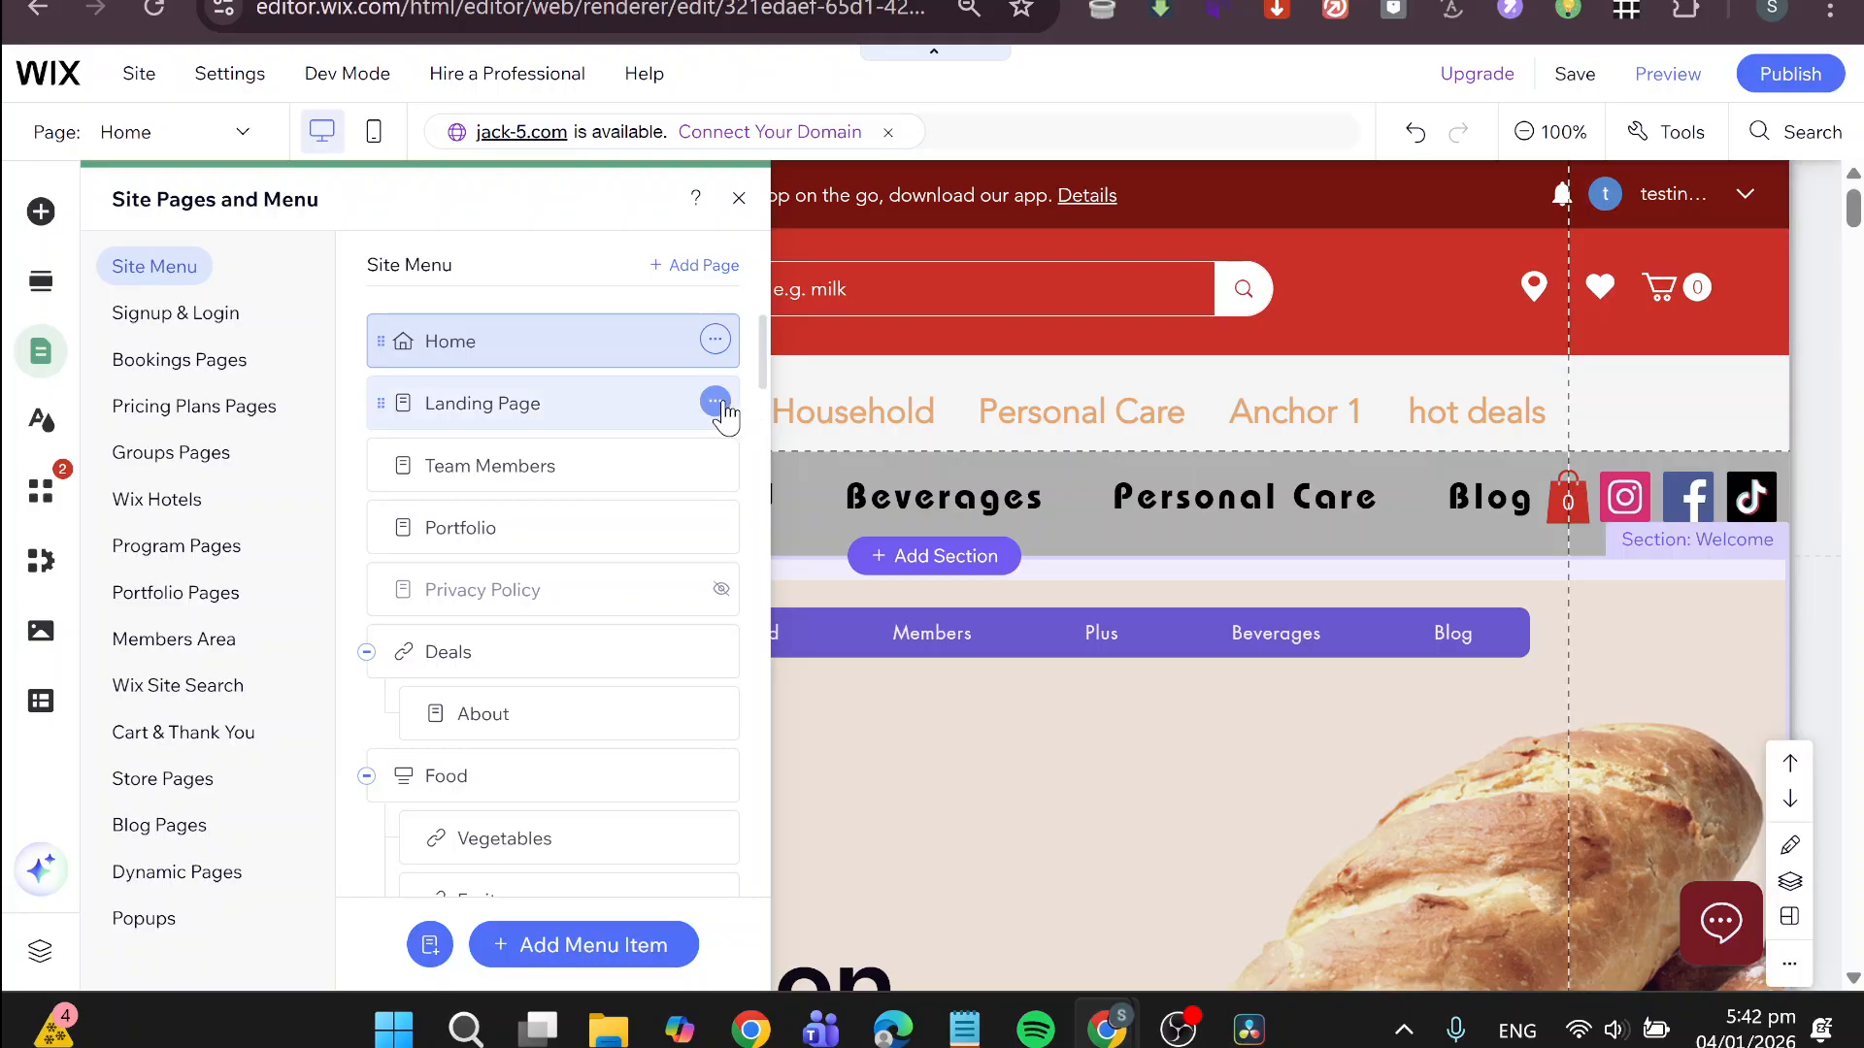
{"action": "left_click", "coordinate": [719, 408]}
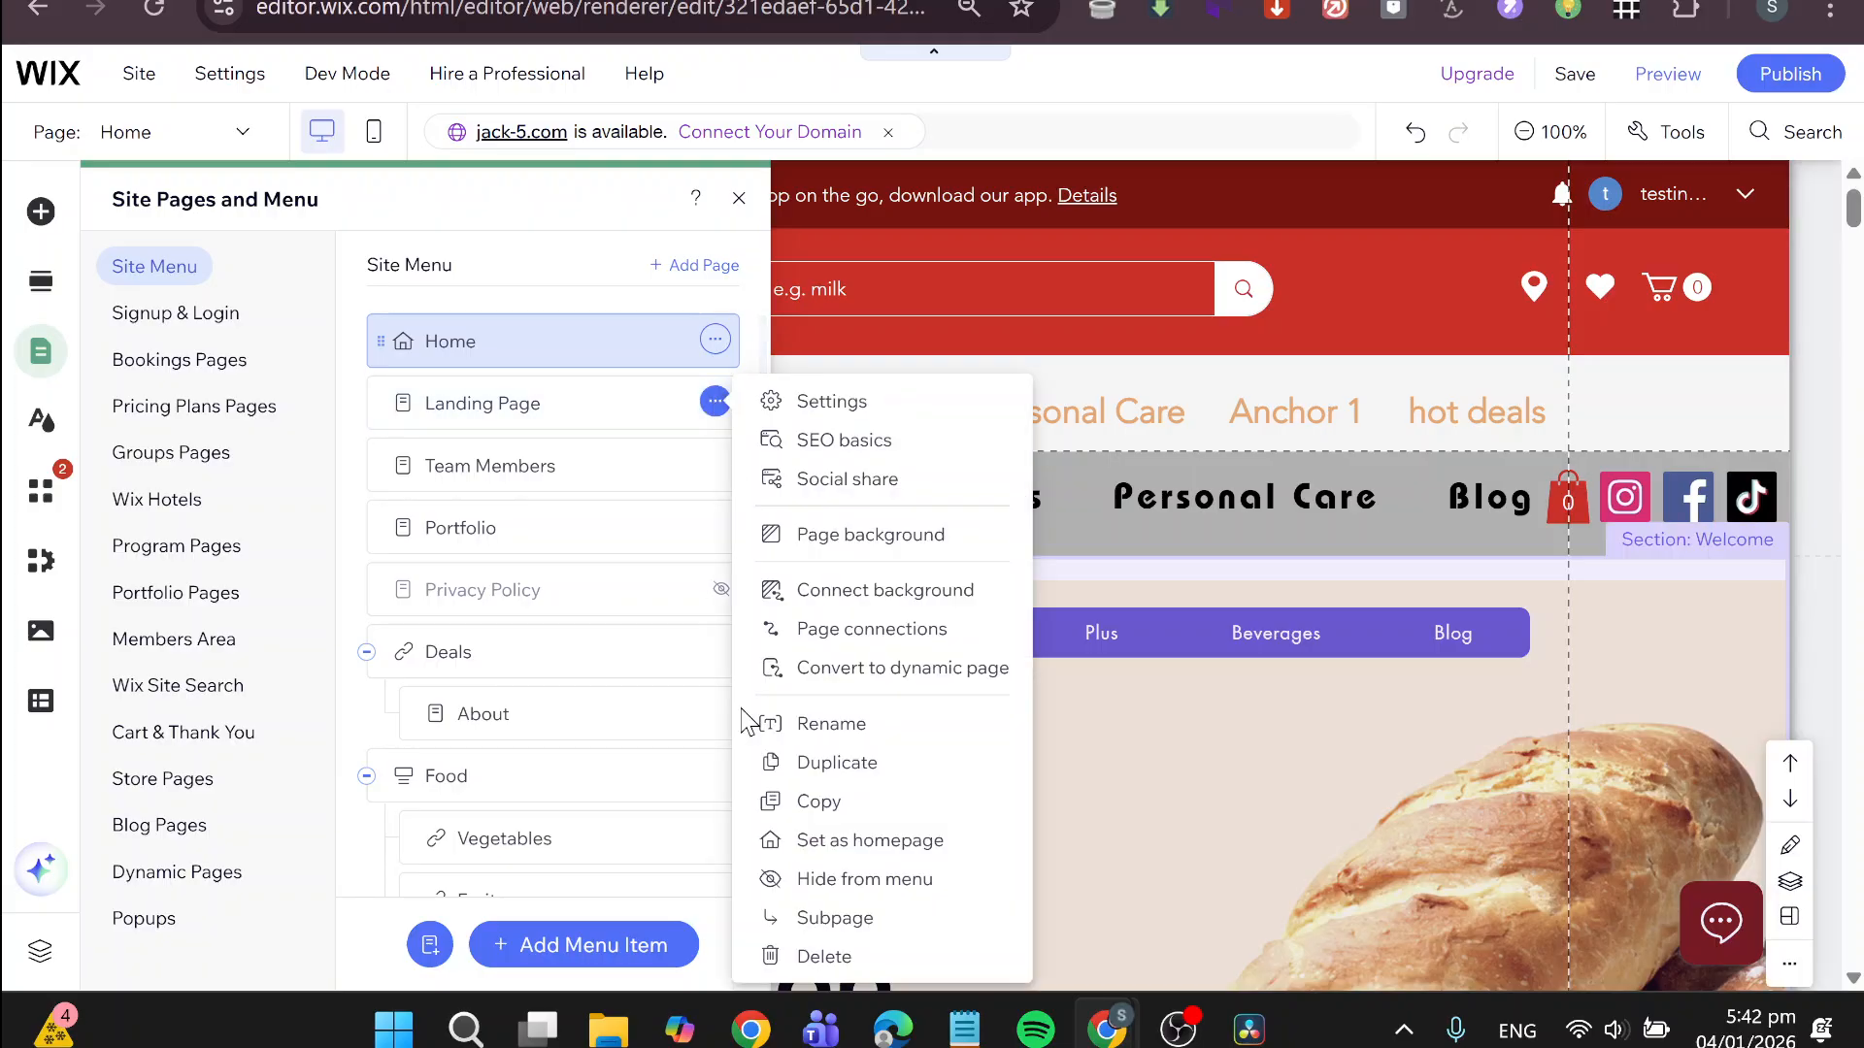
{"action": "left_click", "coordinate": [838, 961]}
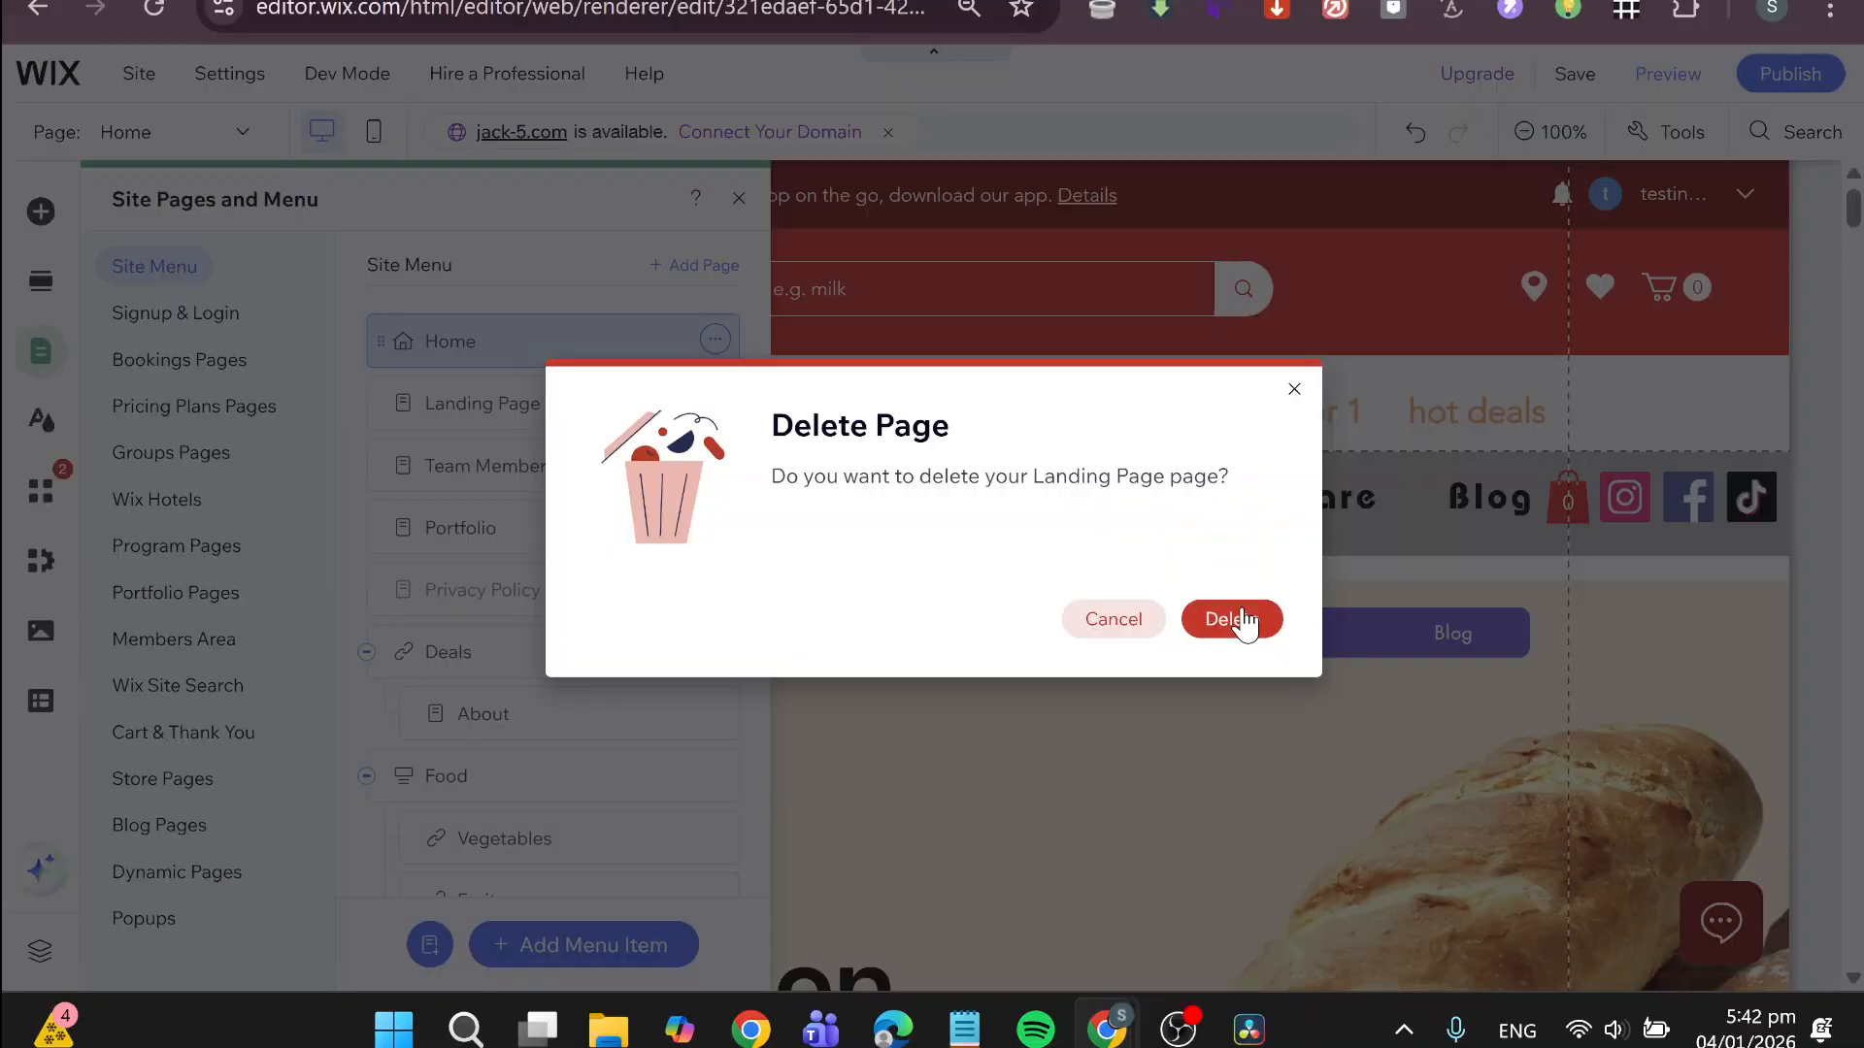
{"action": "left_click", "coordinate": [1231, 619]}
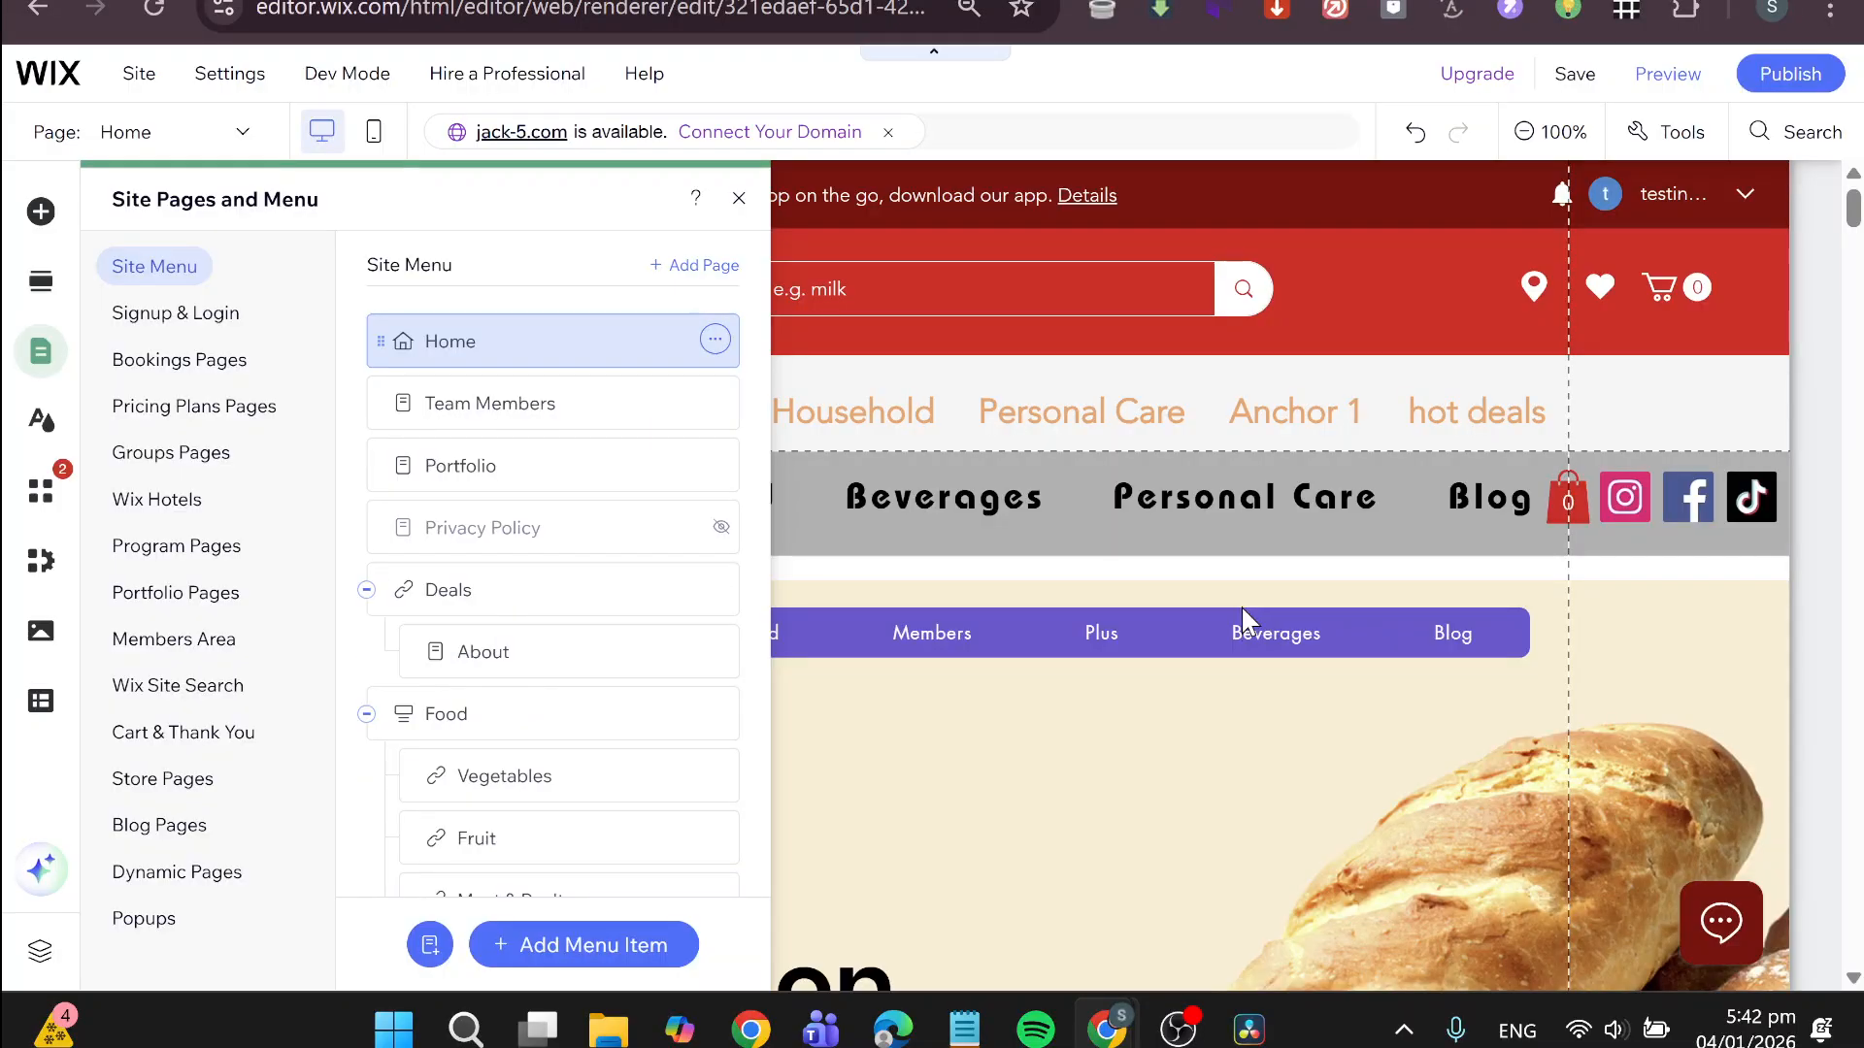
- Add a new page from the Landing Page category using the Coming soon template headed "Our Online Store Is Launching Soon"
{"action": "left_click", "coordinate": [618, 953]}
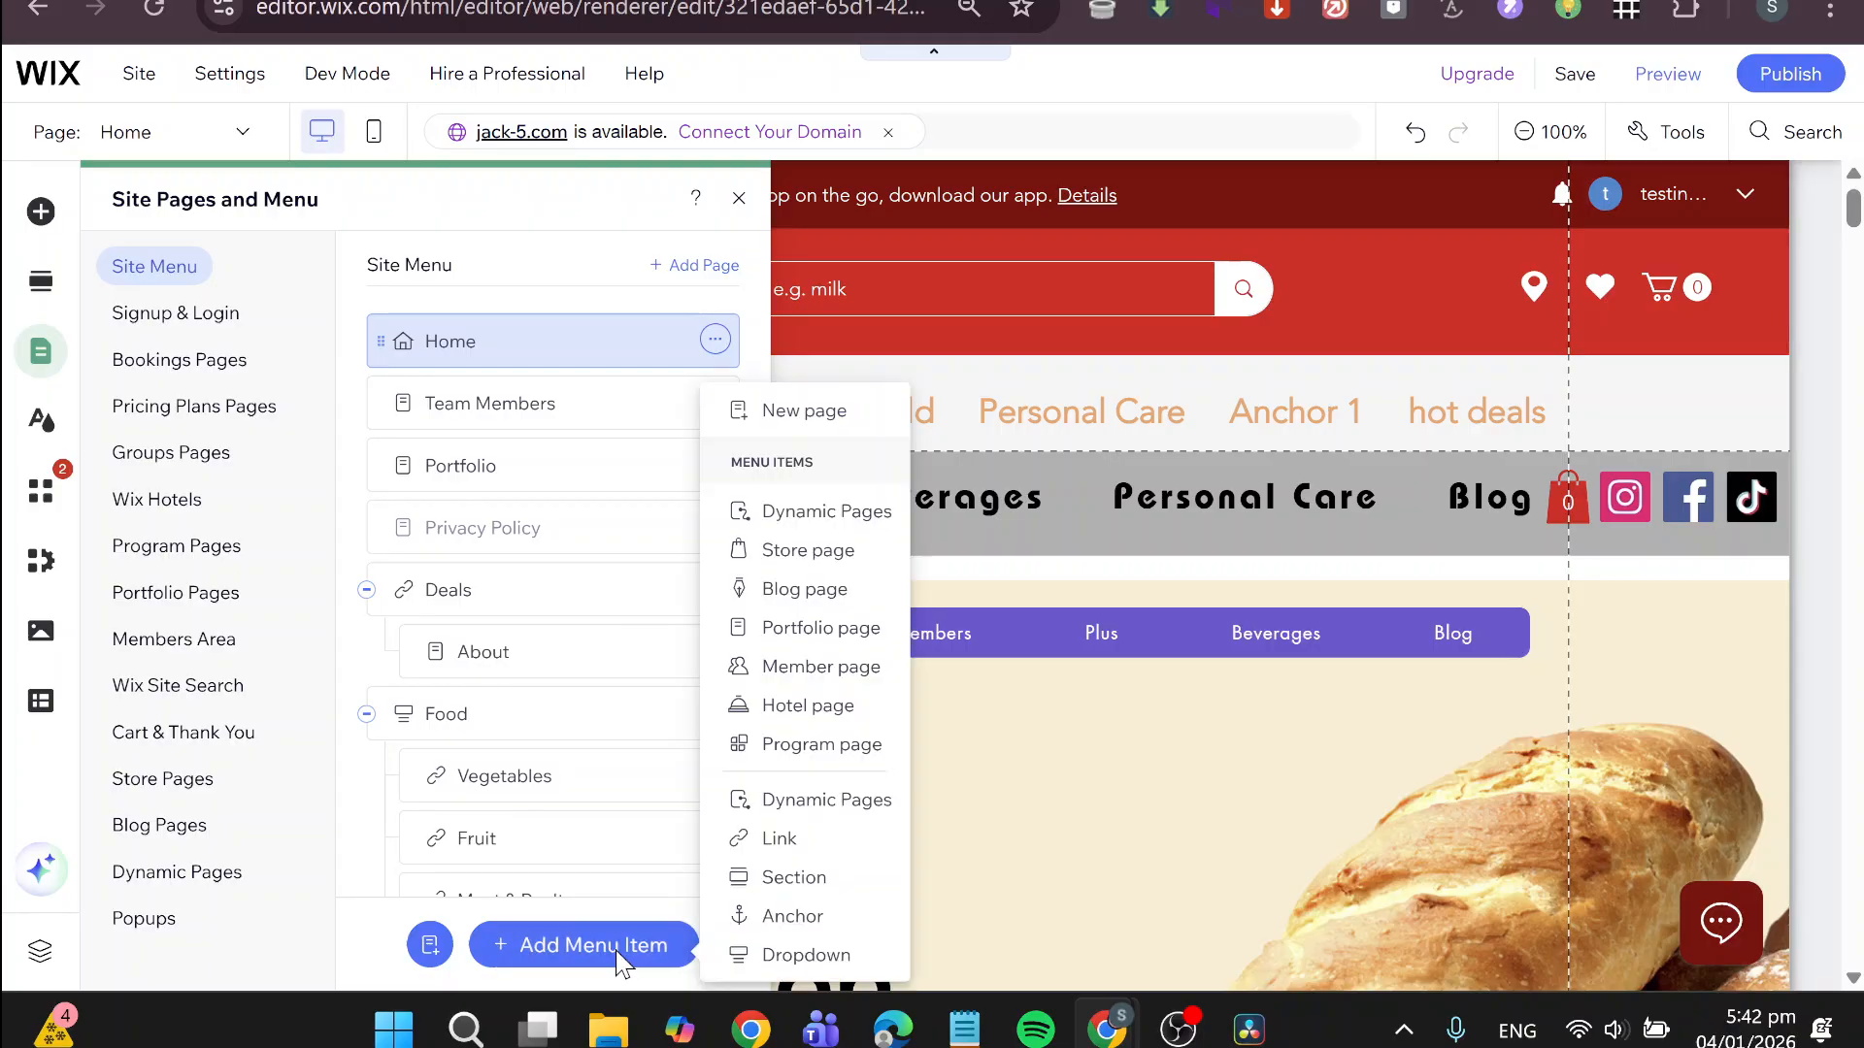
{"action": "left_click", "coordinate": [792, 414]}
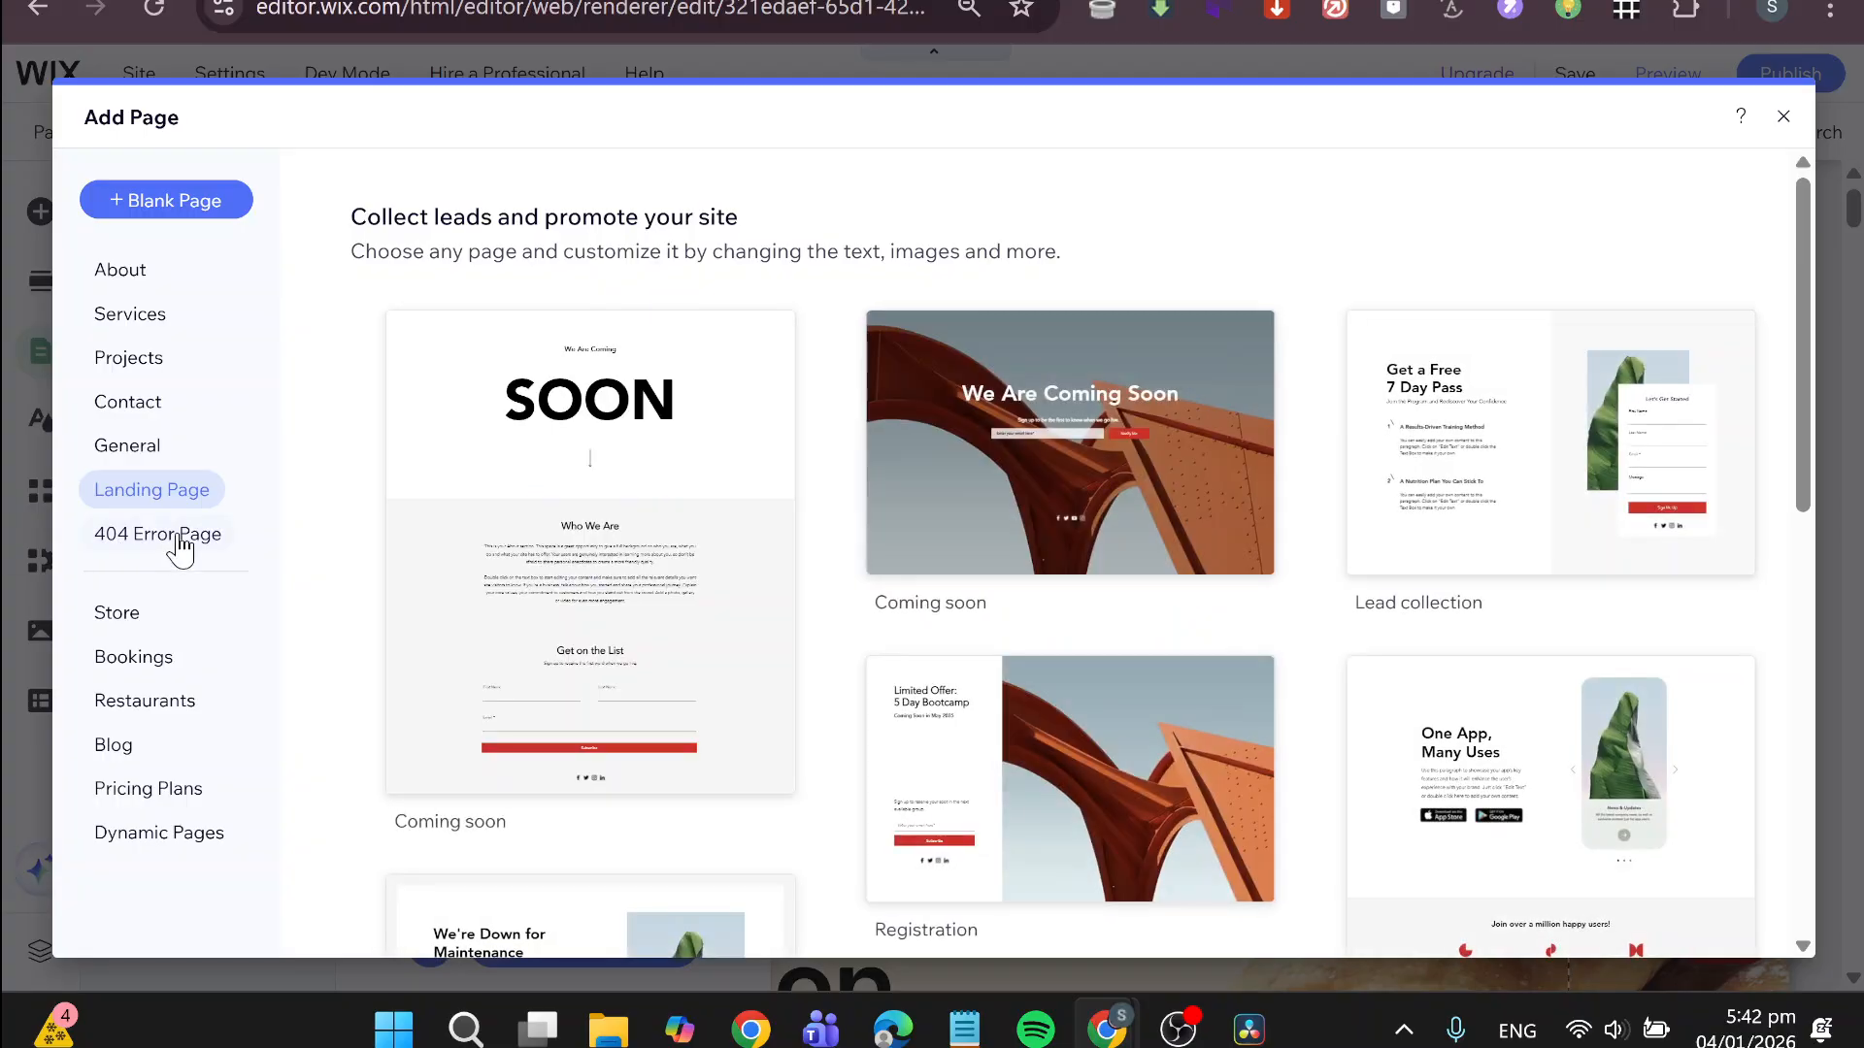
{"action": "left_click", "coordinate": [109, 281]}
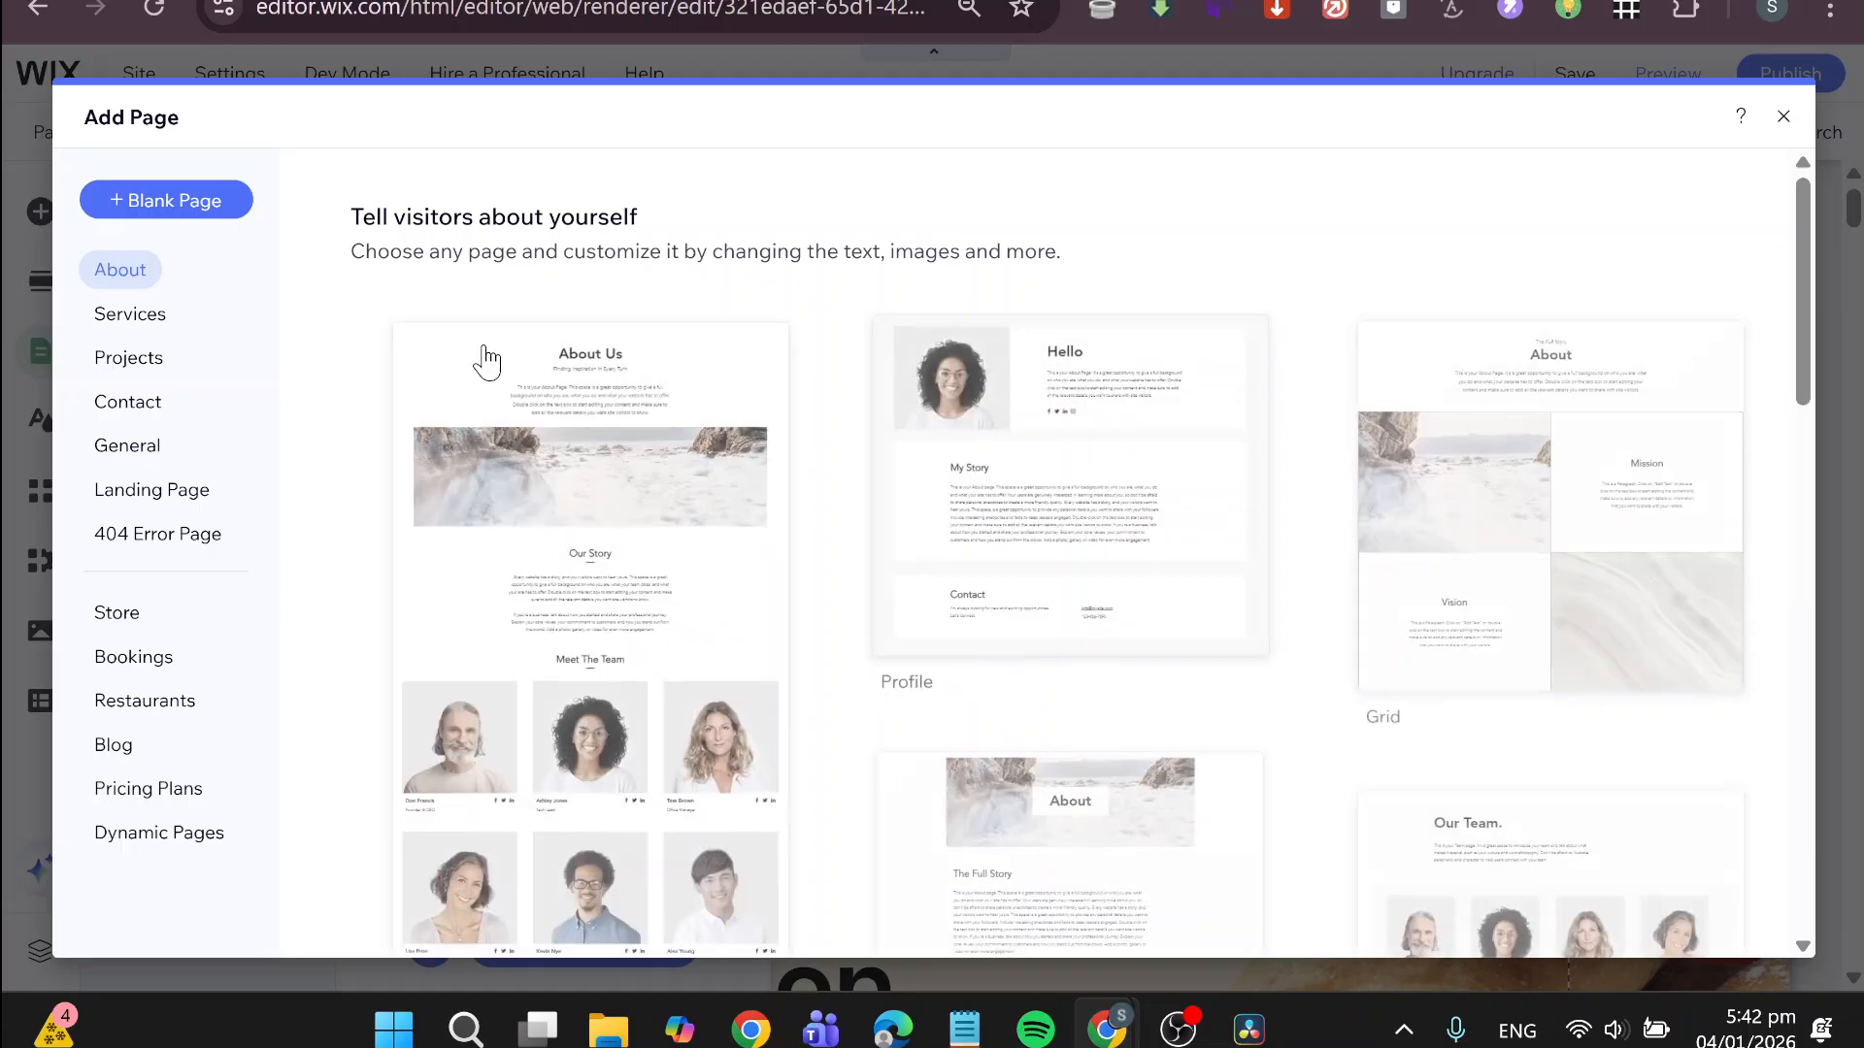
{"action": "left_click", "coordinate": [147, 505]}
{"action": "mouse_move", "coordinate": [701, 686]}
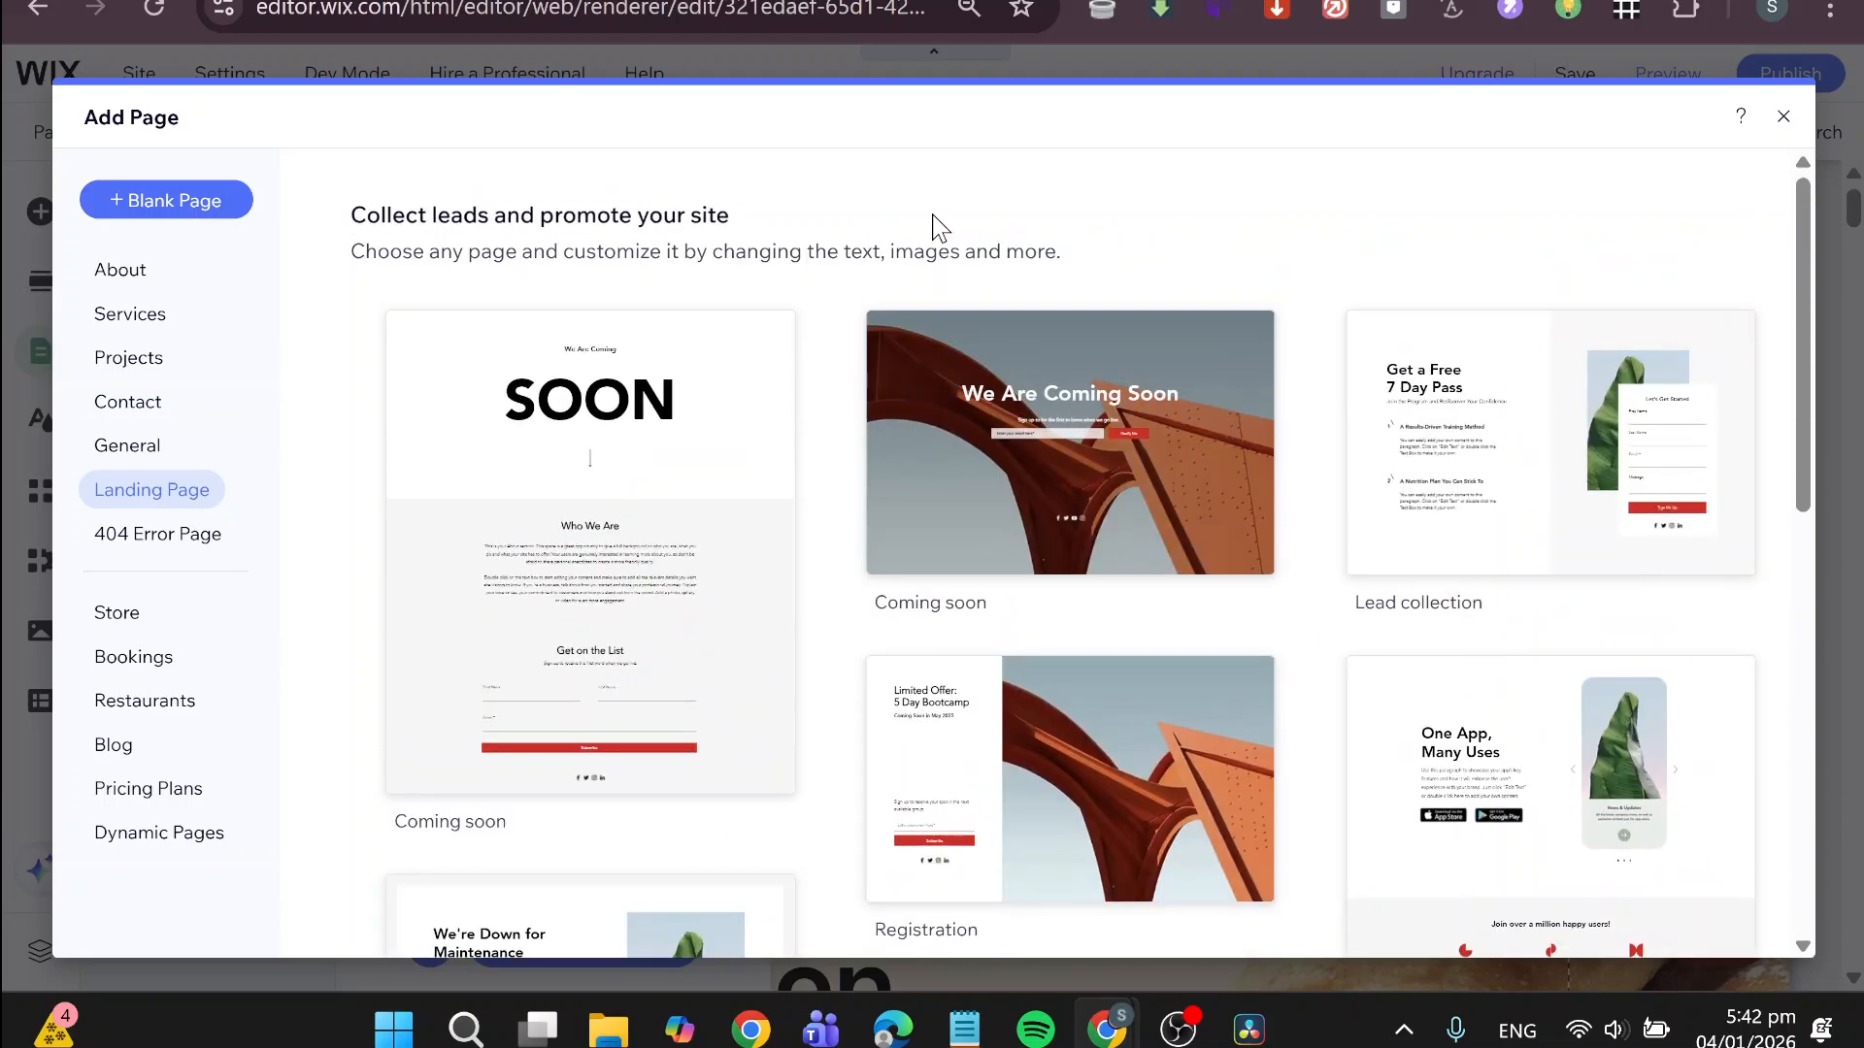
{"action": "mouse_move", "coordinate": [1162, 450]}
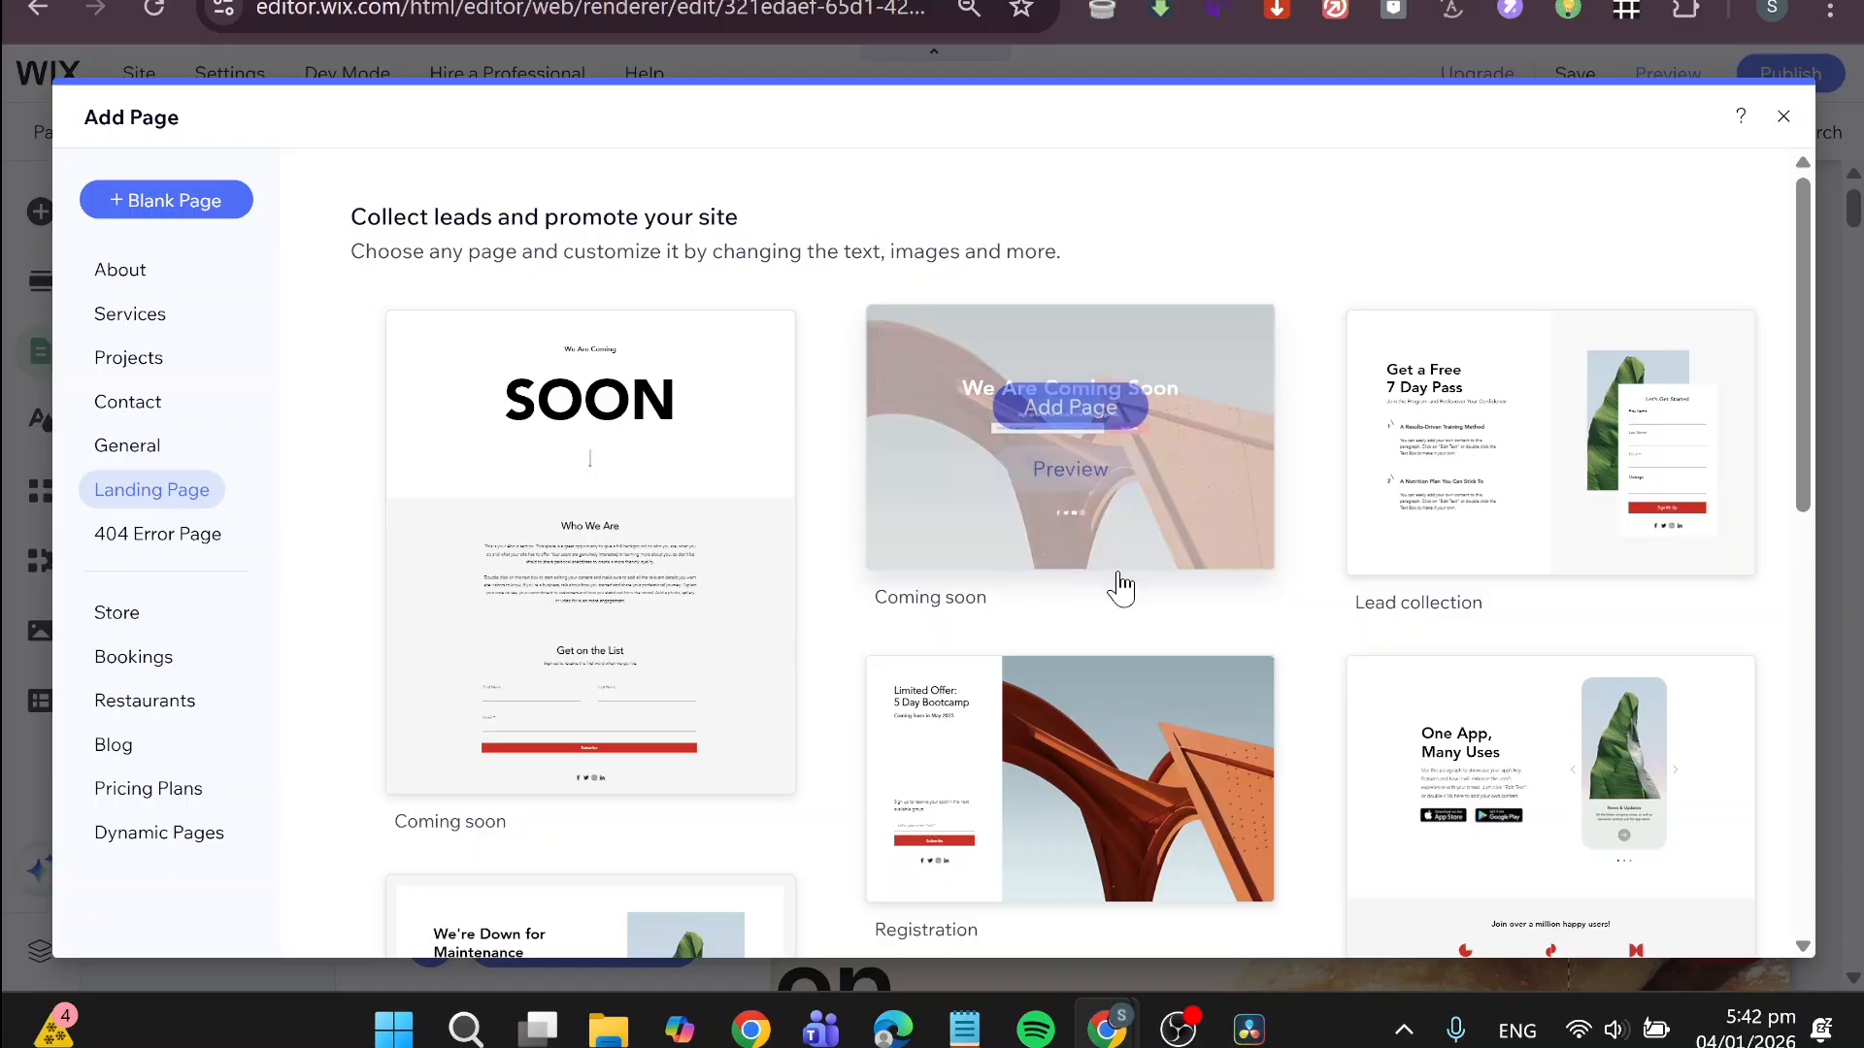
{"action": "mouse_move", "coordinate": [498, 570]}
{"action": "scroll", "coordinate": [553, 553], "scroll_direction": "down", "scroll_amount": 1}
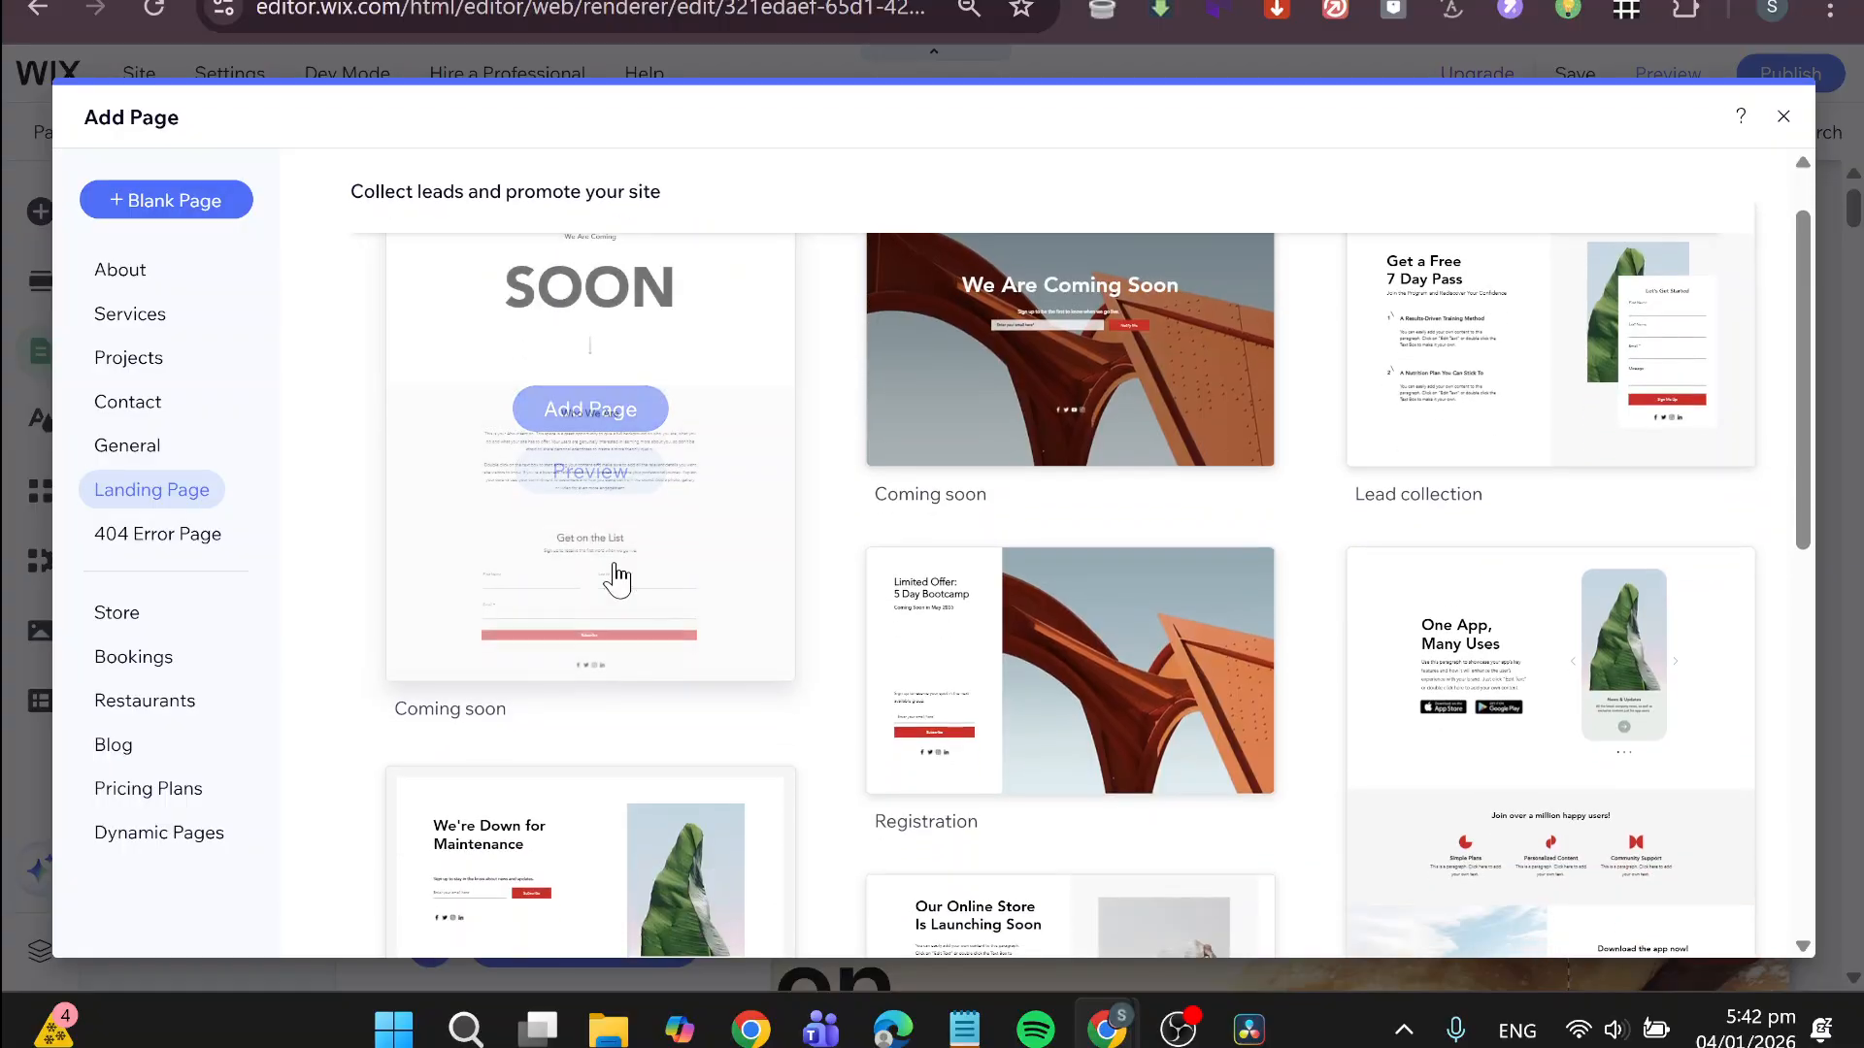
{"action": "scroll", "coordinate": [815, 741], "scroll_direction": "down", "scroll_amount": 3}
{"action": "mouse_move", "coordinate": [1027, 757]}
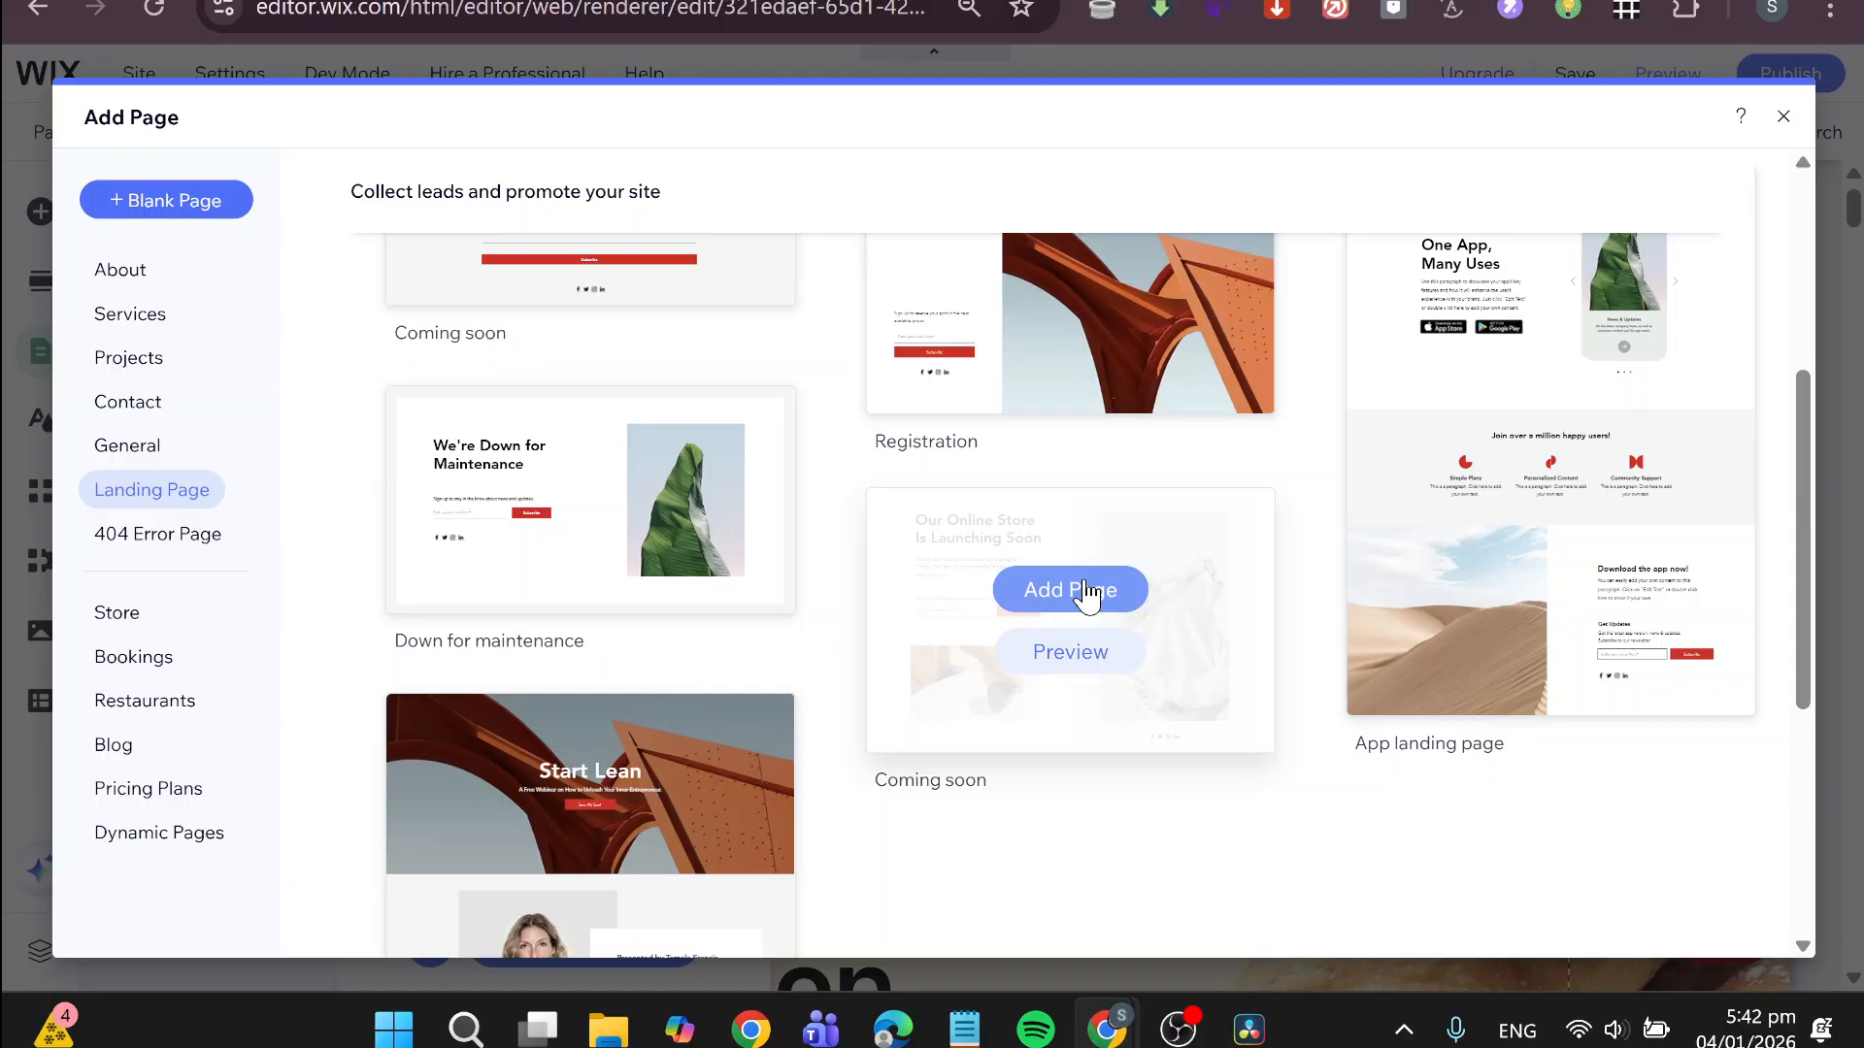
{"action": "left_click", "coordinate": [1088, 595]}
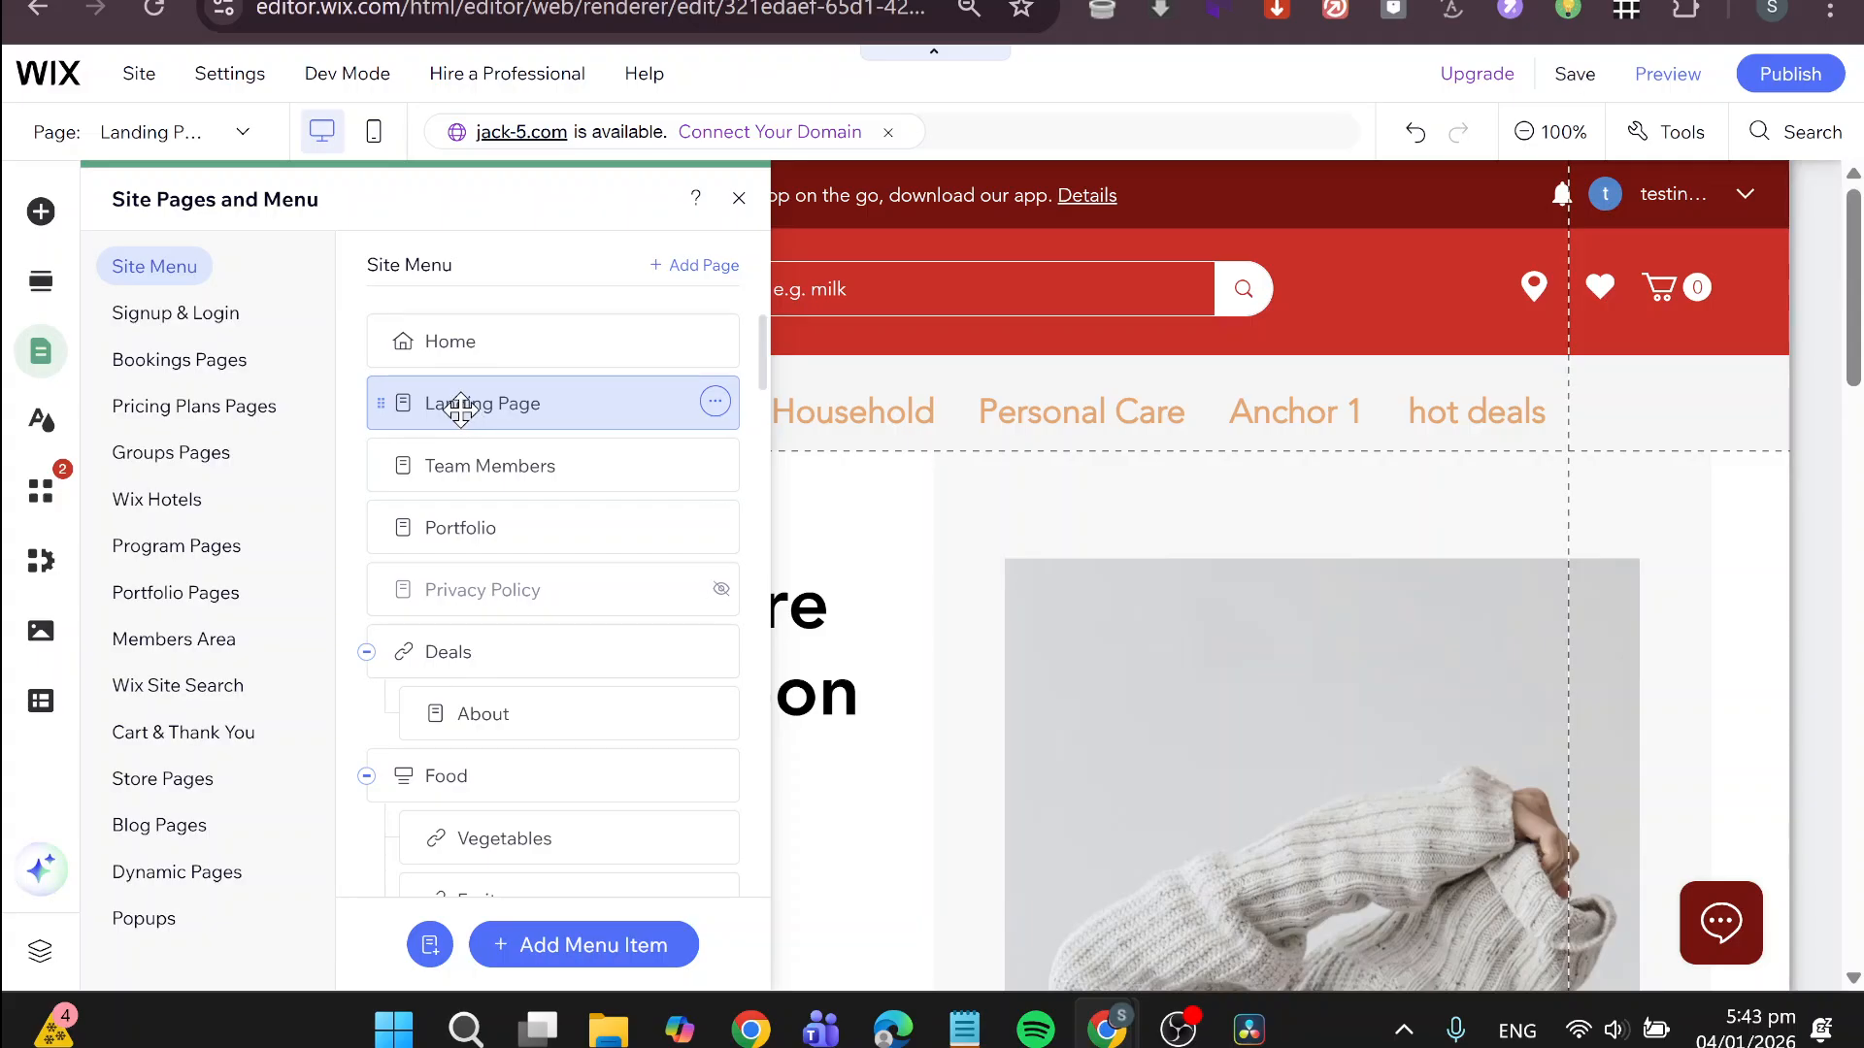
{"action": "left_click", "coordinate": [736, 199]}
- Set the new Landing Page's layout to No header & footer in its page settings
{"action": "scroll", "coordinate": [928, 651], "scroll_direction": "down", "scroll_amount": 10}
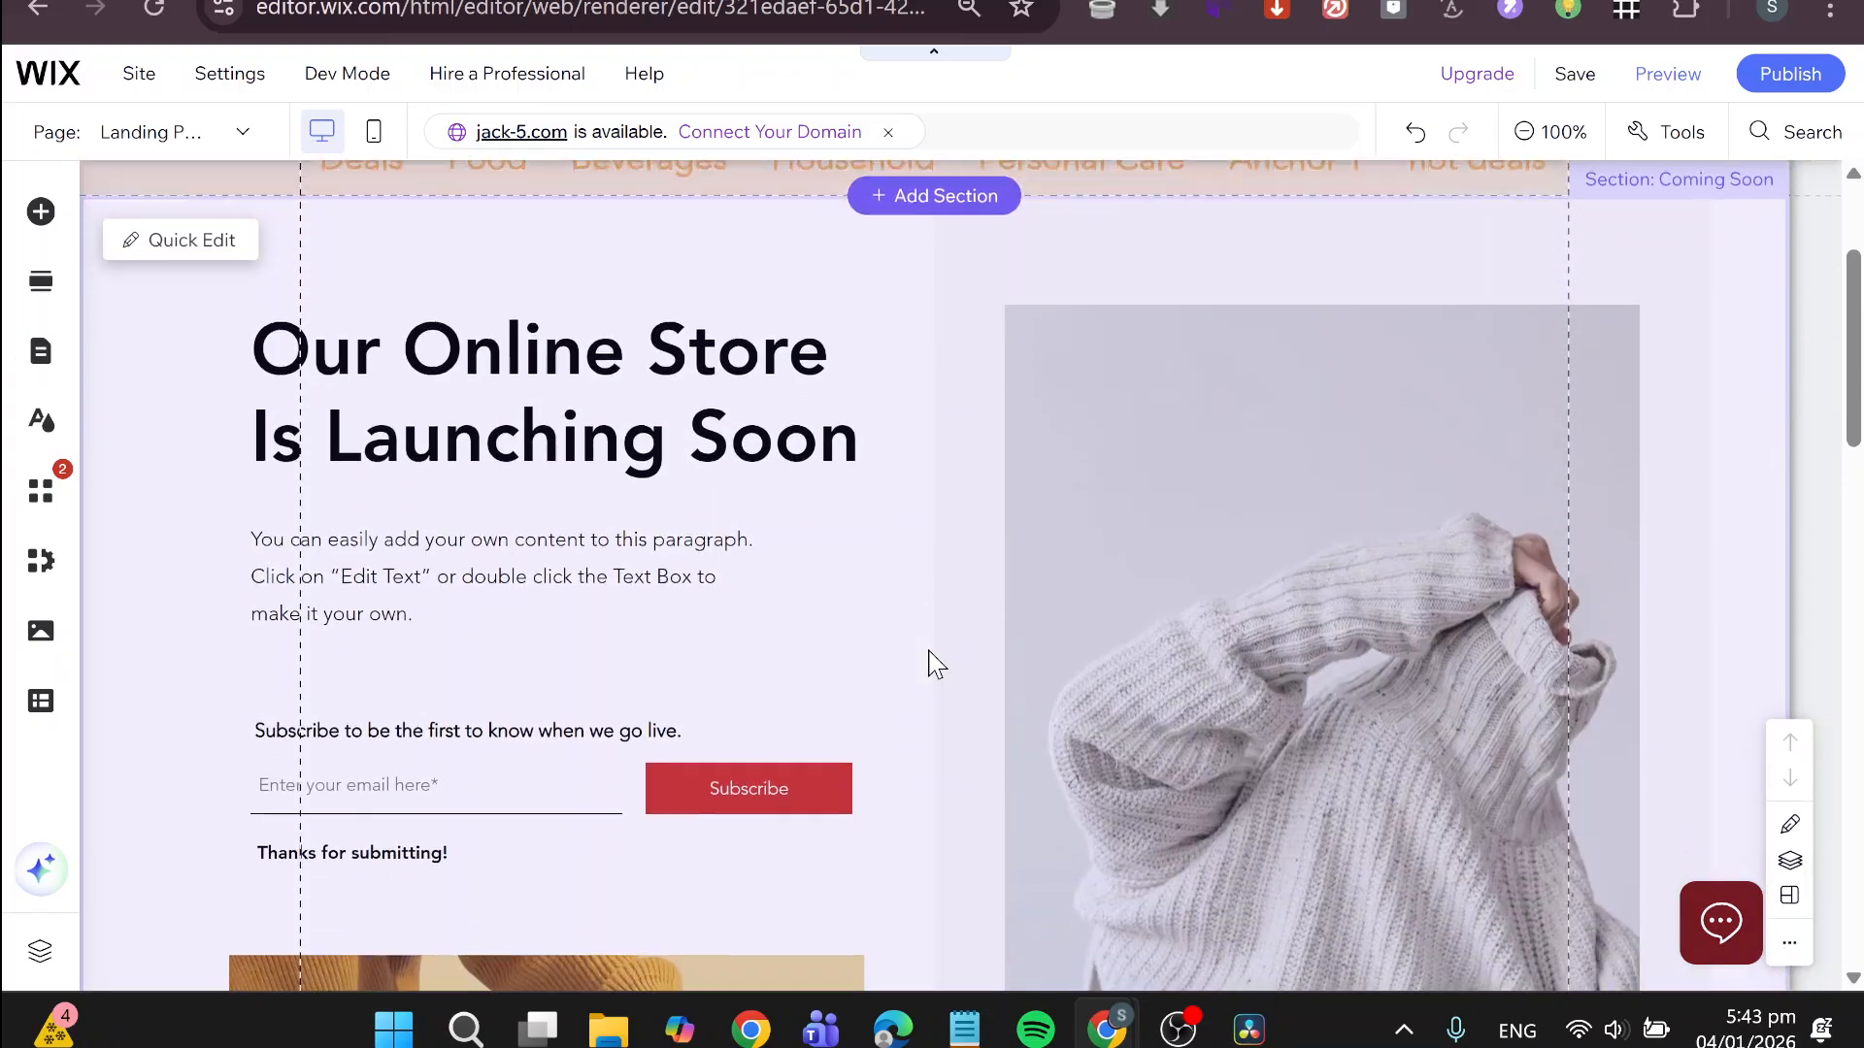
{"action": "scroll", "coordinate": [928, 649], "scroll_direction": "up", "scroll_amount": 10}
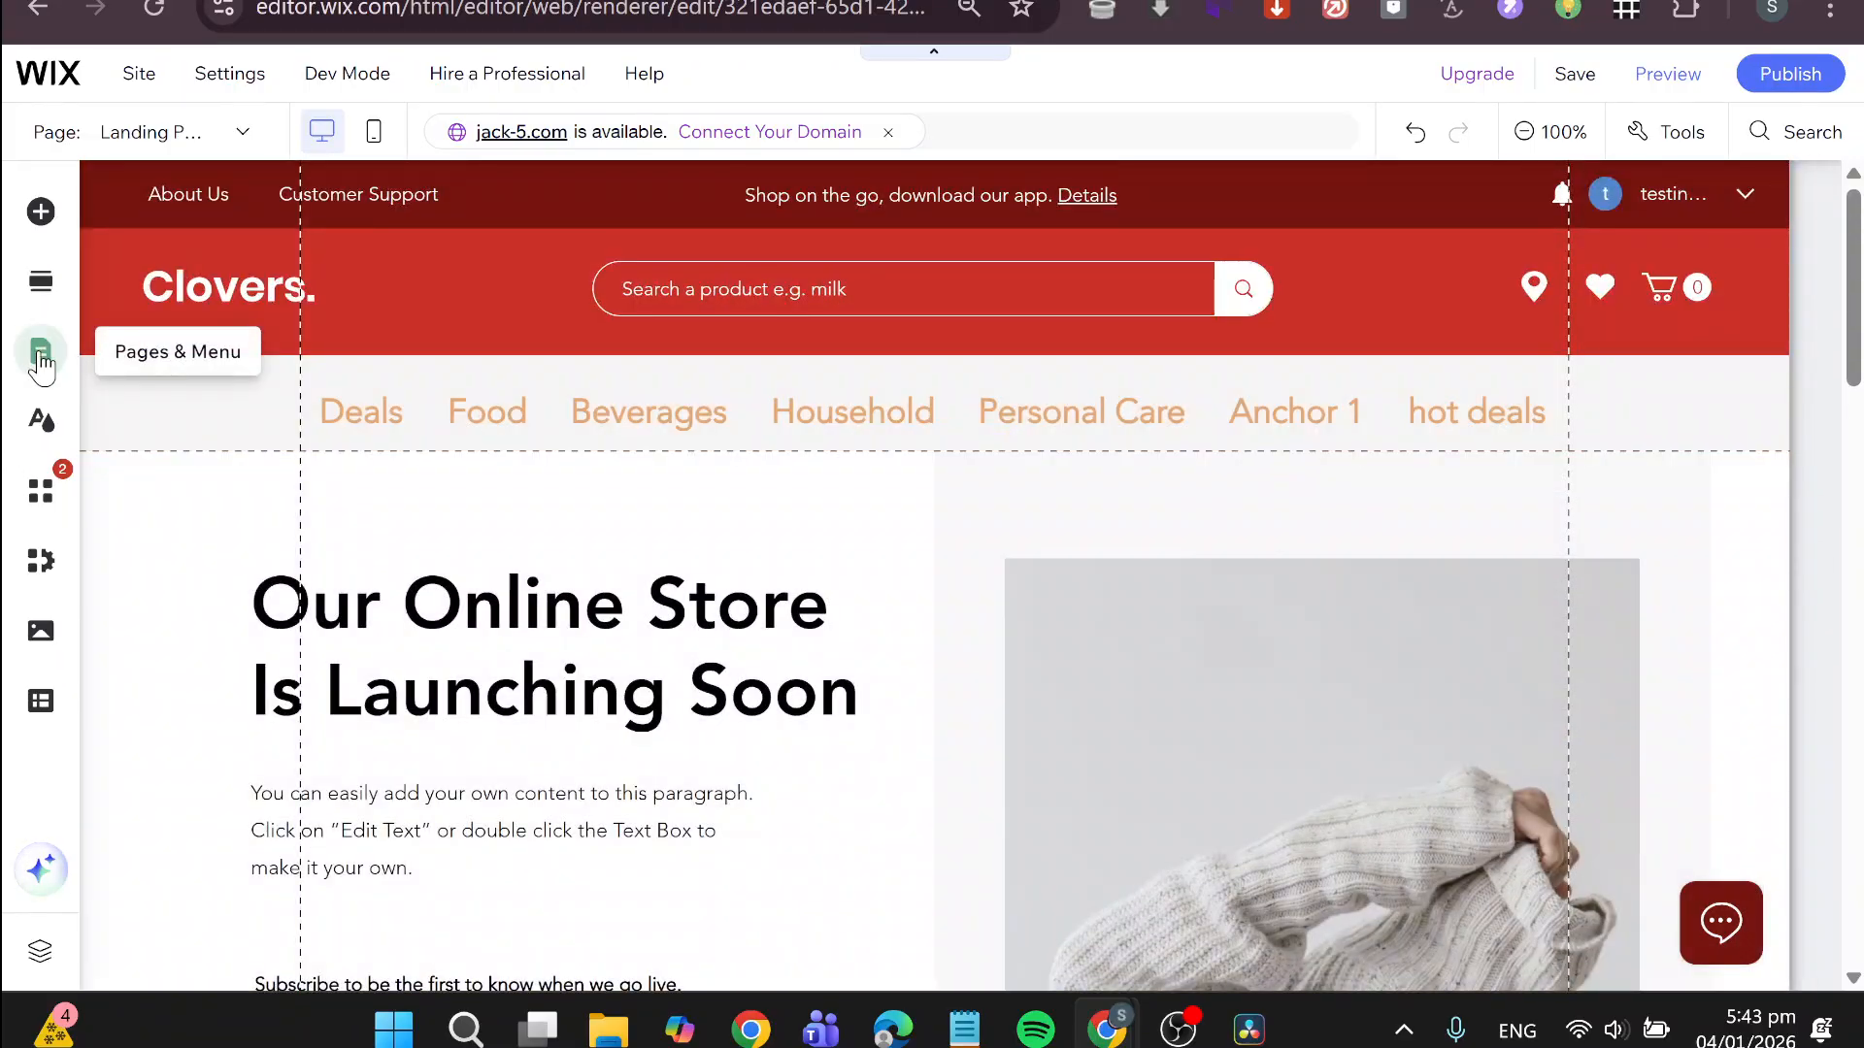
{"action": "left_click", "coordinate": [41, 367]}
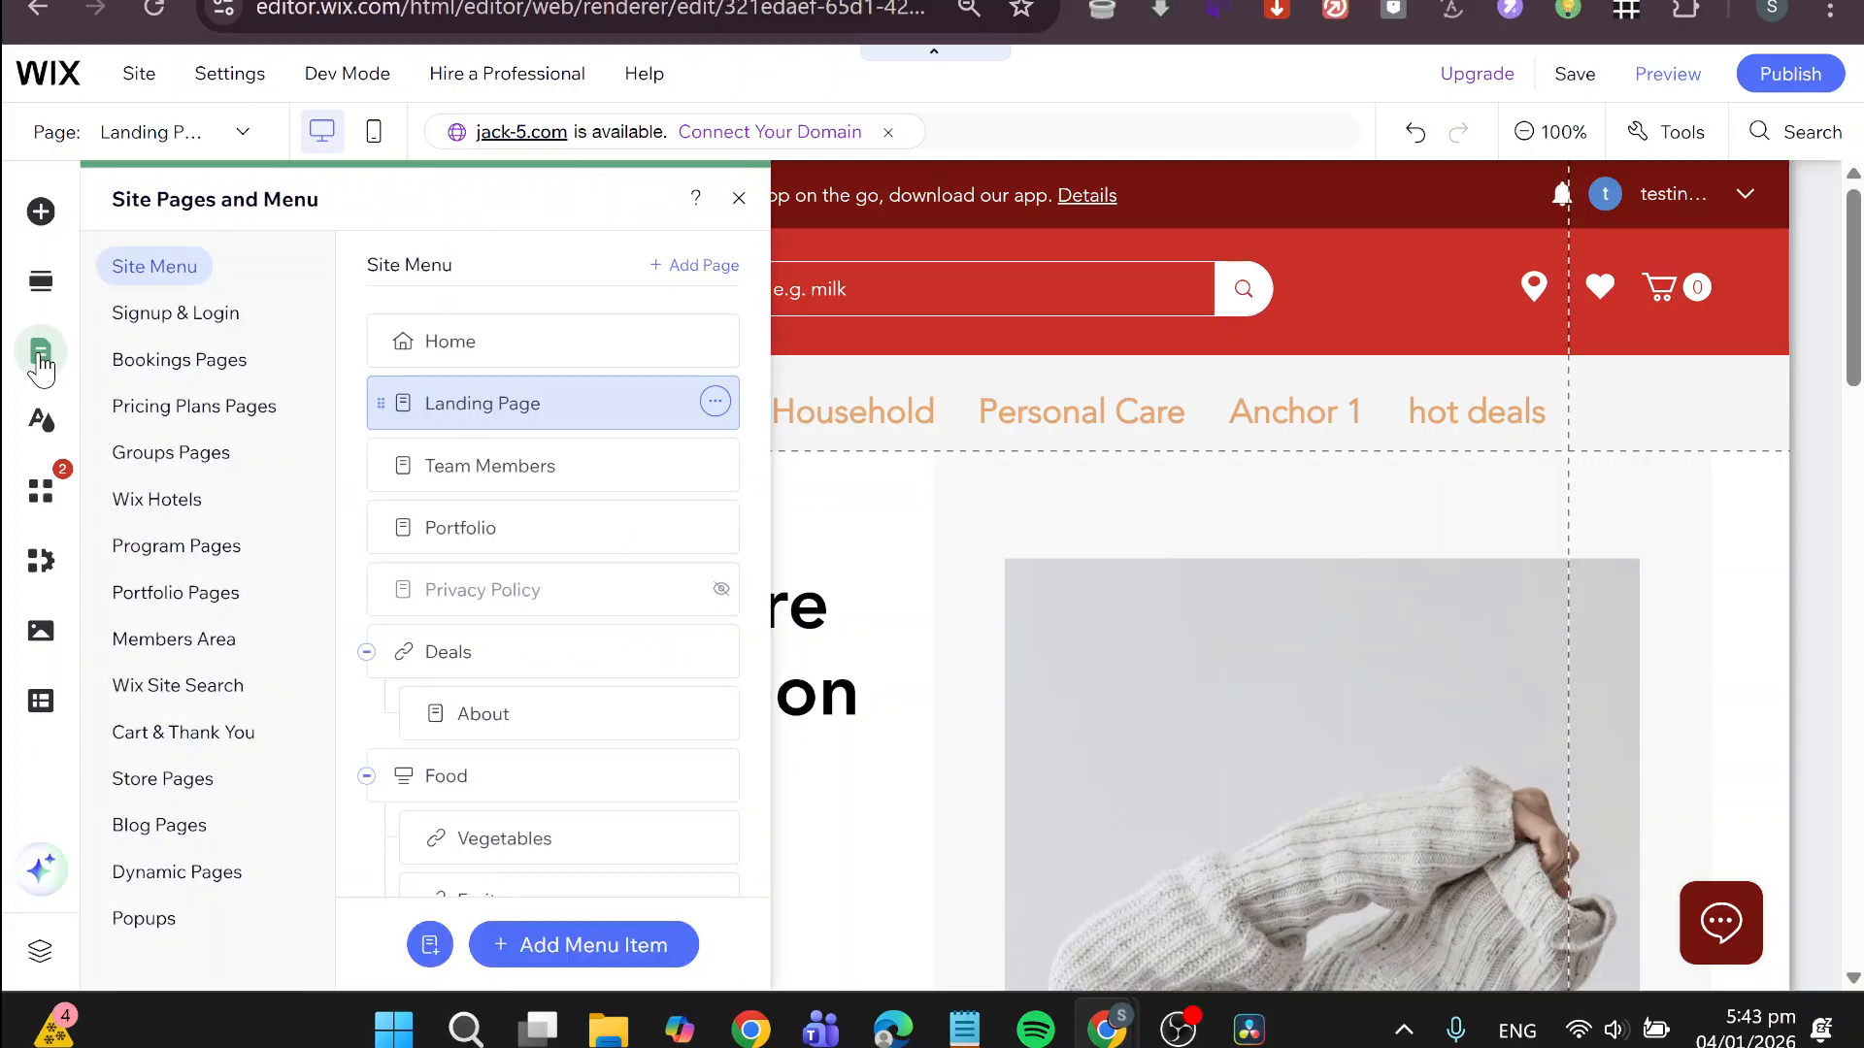
{"action": "left_click", "coordinate": [715, 401]}
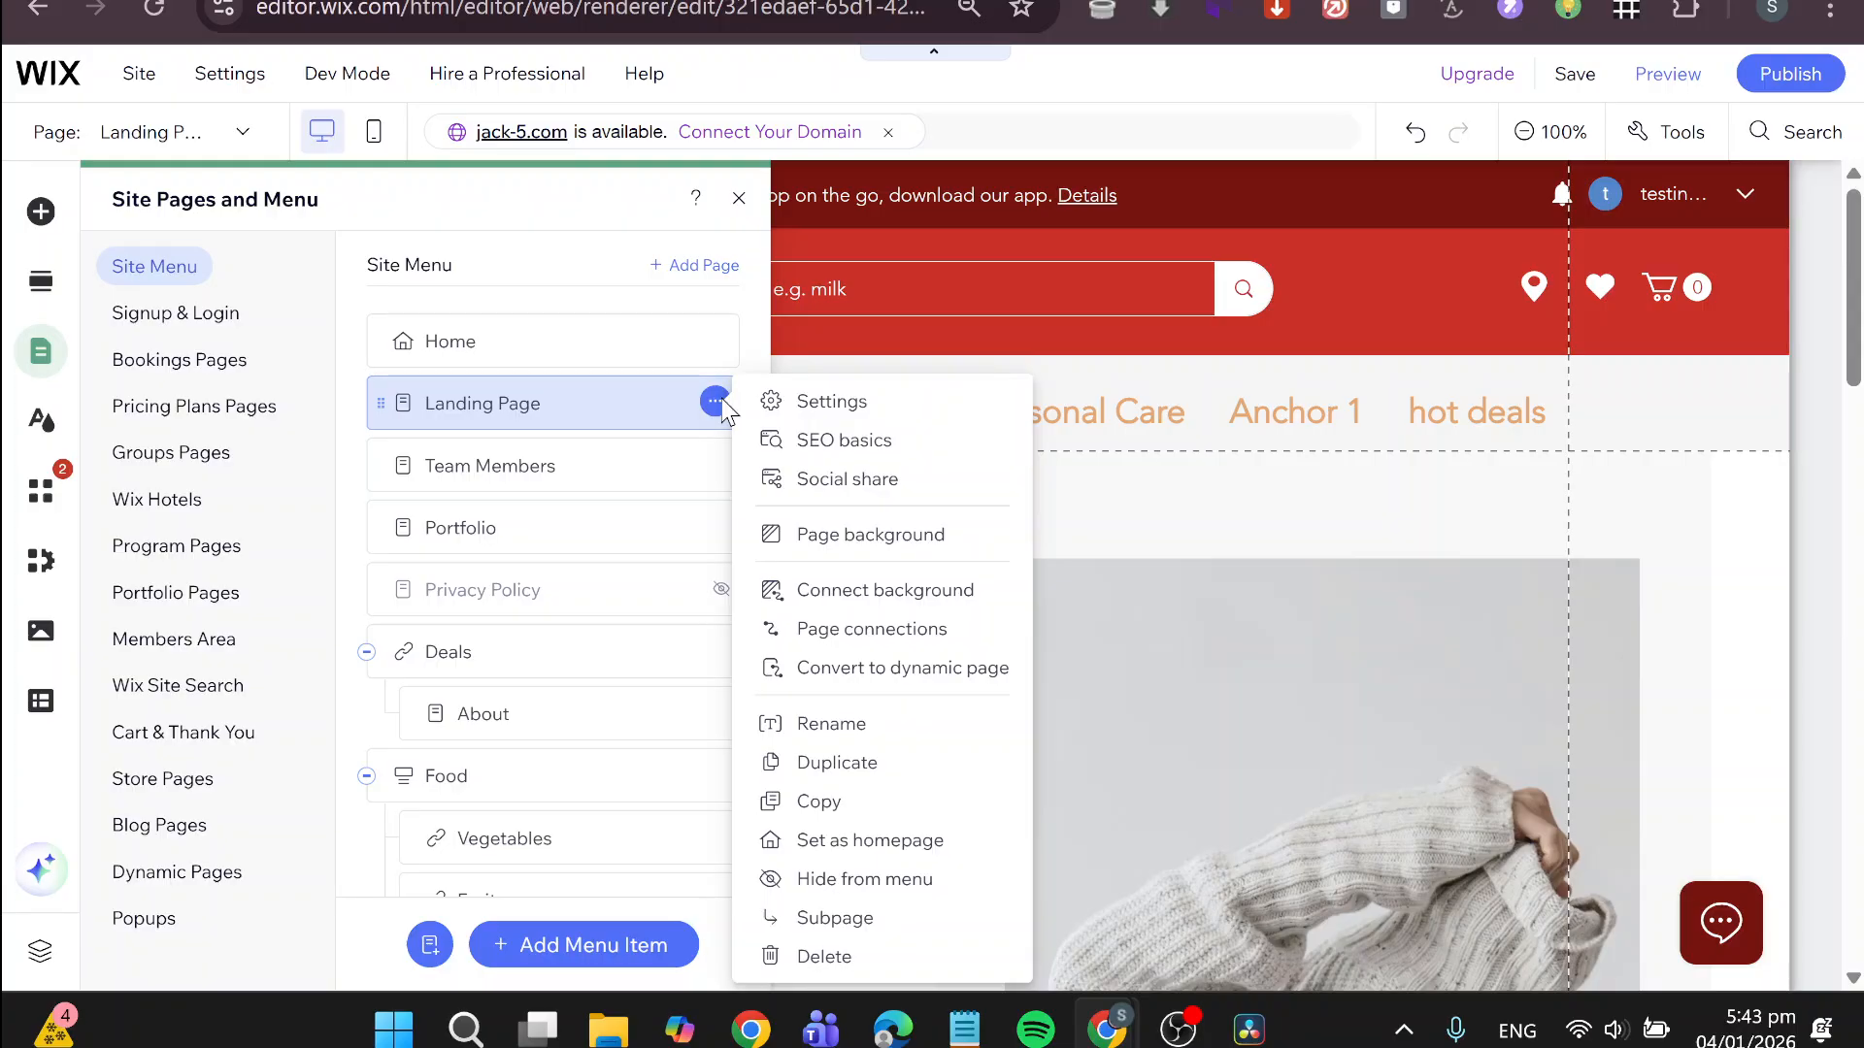
{"action": "left_click", "coordinate": [806, 402]}
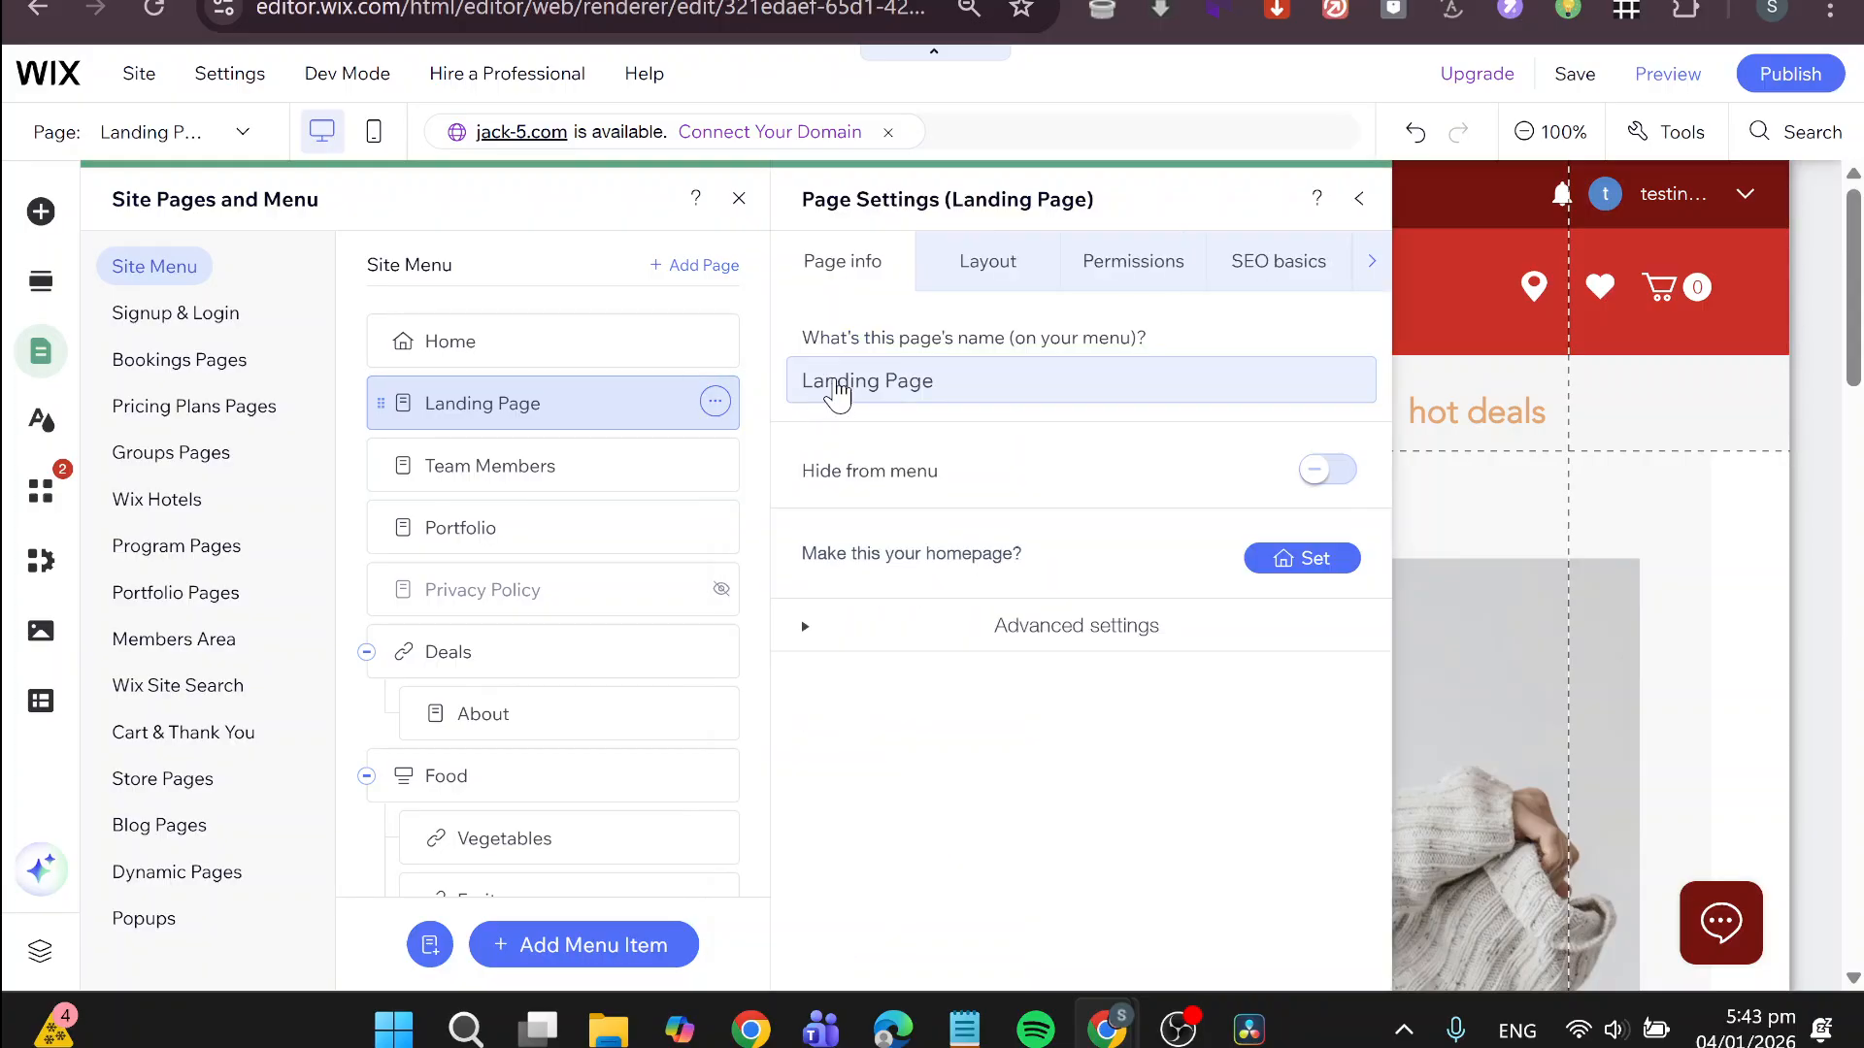
{"action": "left_click", "coordinate": [981, 282]}
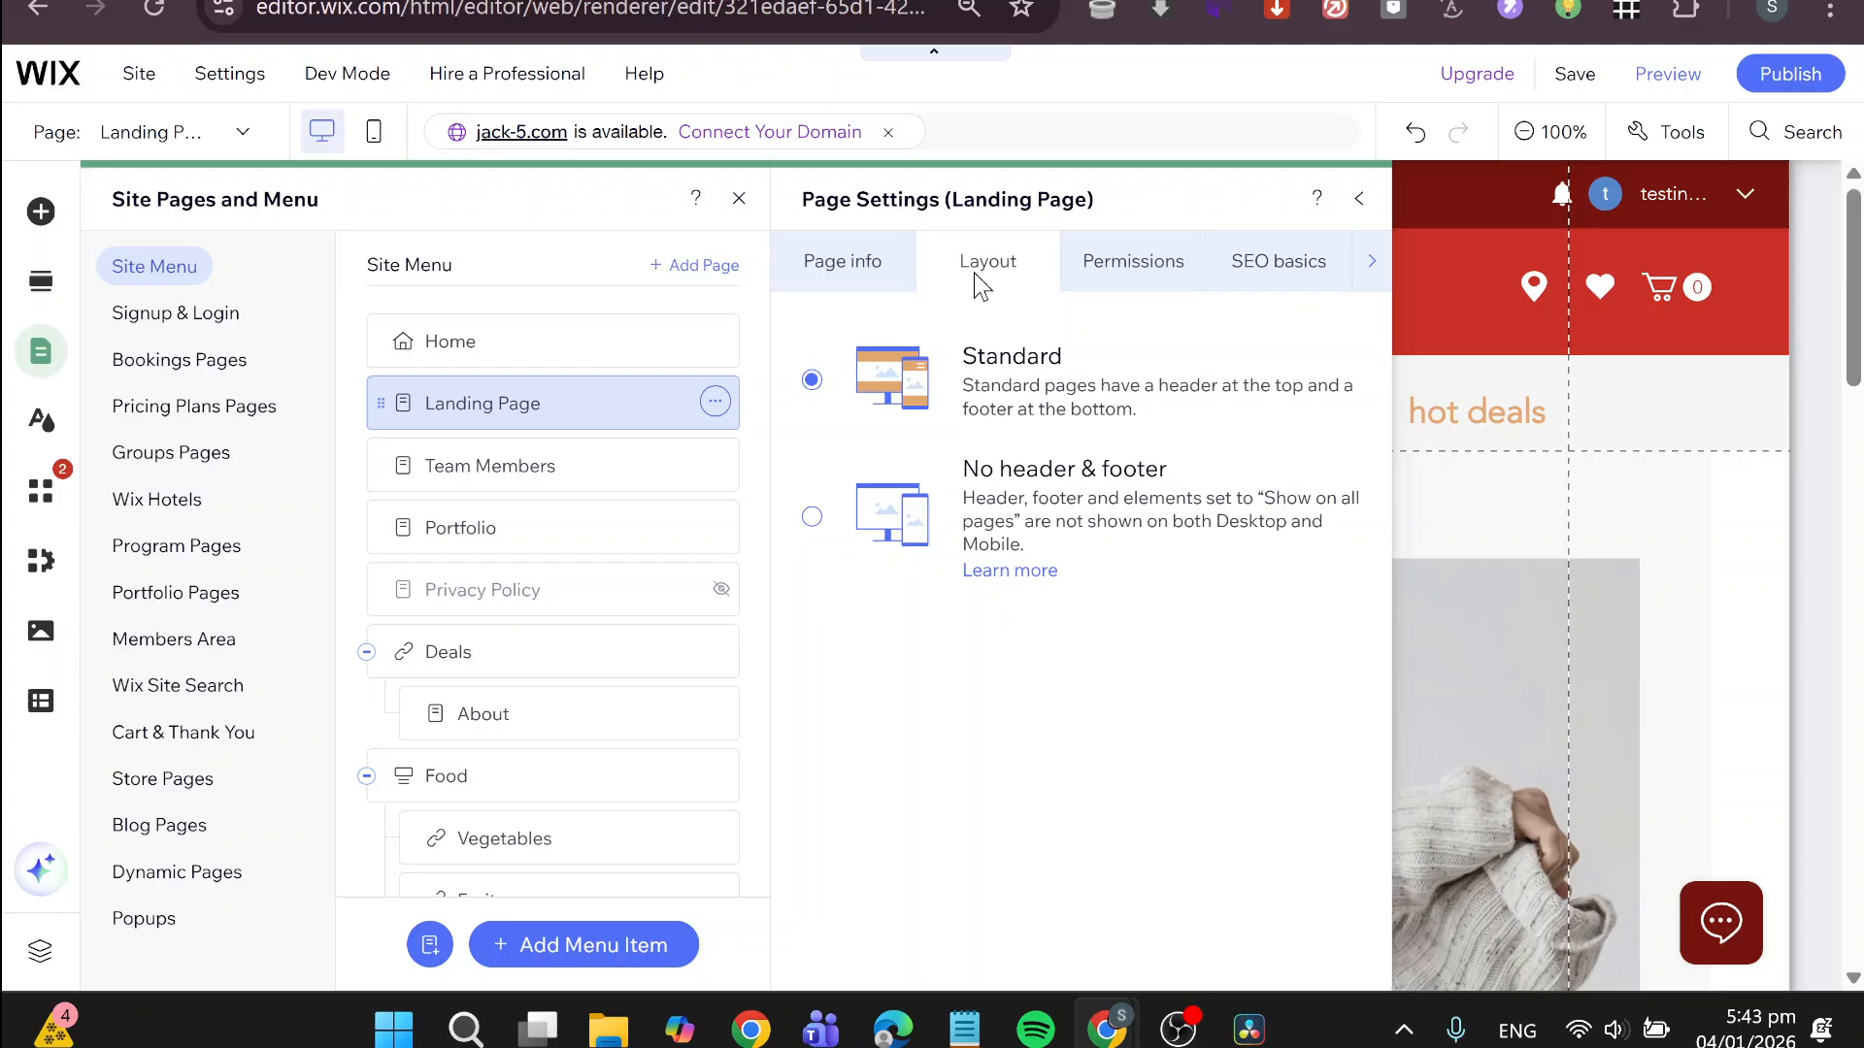
{"action": "left_click", "coordinate": [980, 466]}
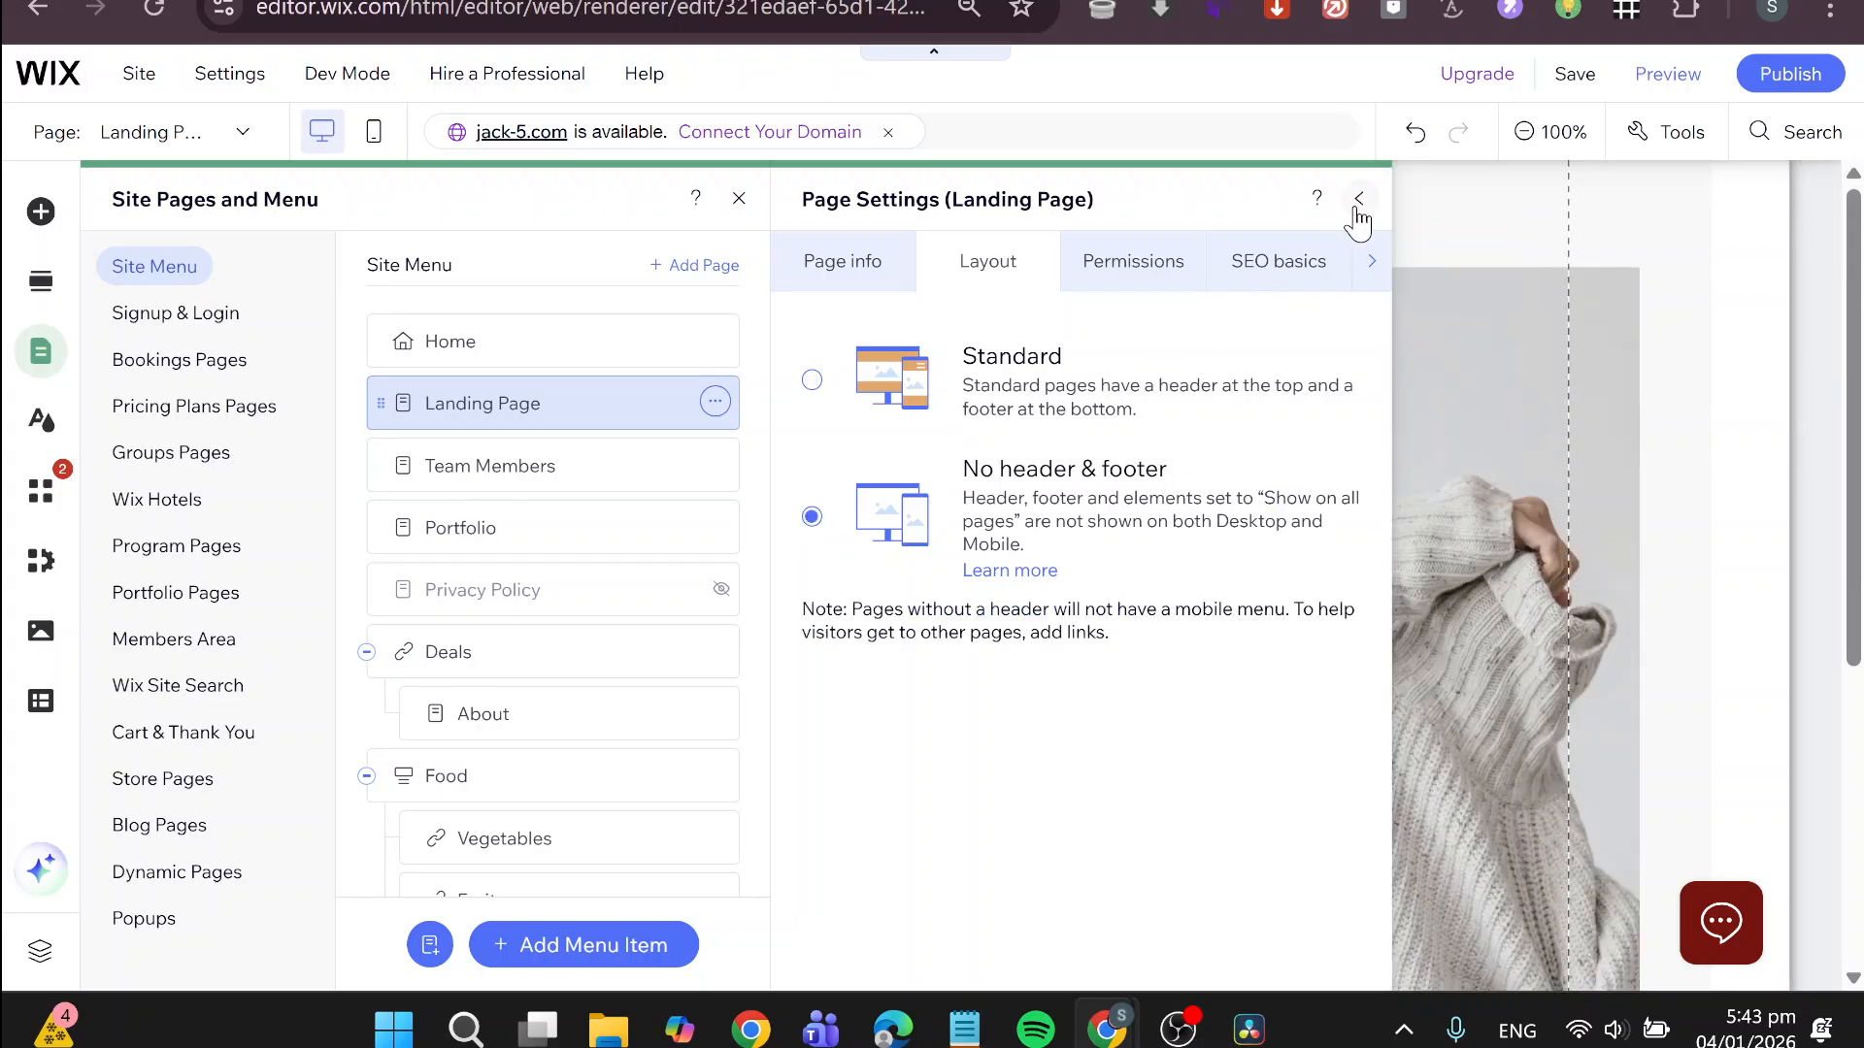
{"action": "left_click", "coordinate": [1357, 204]}
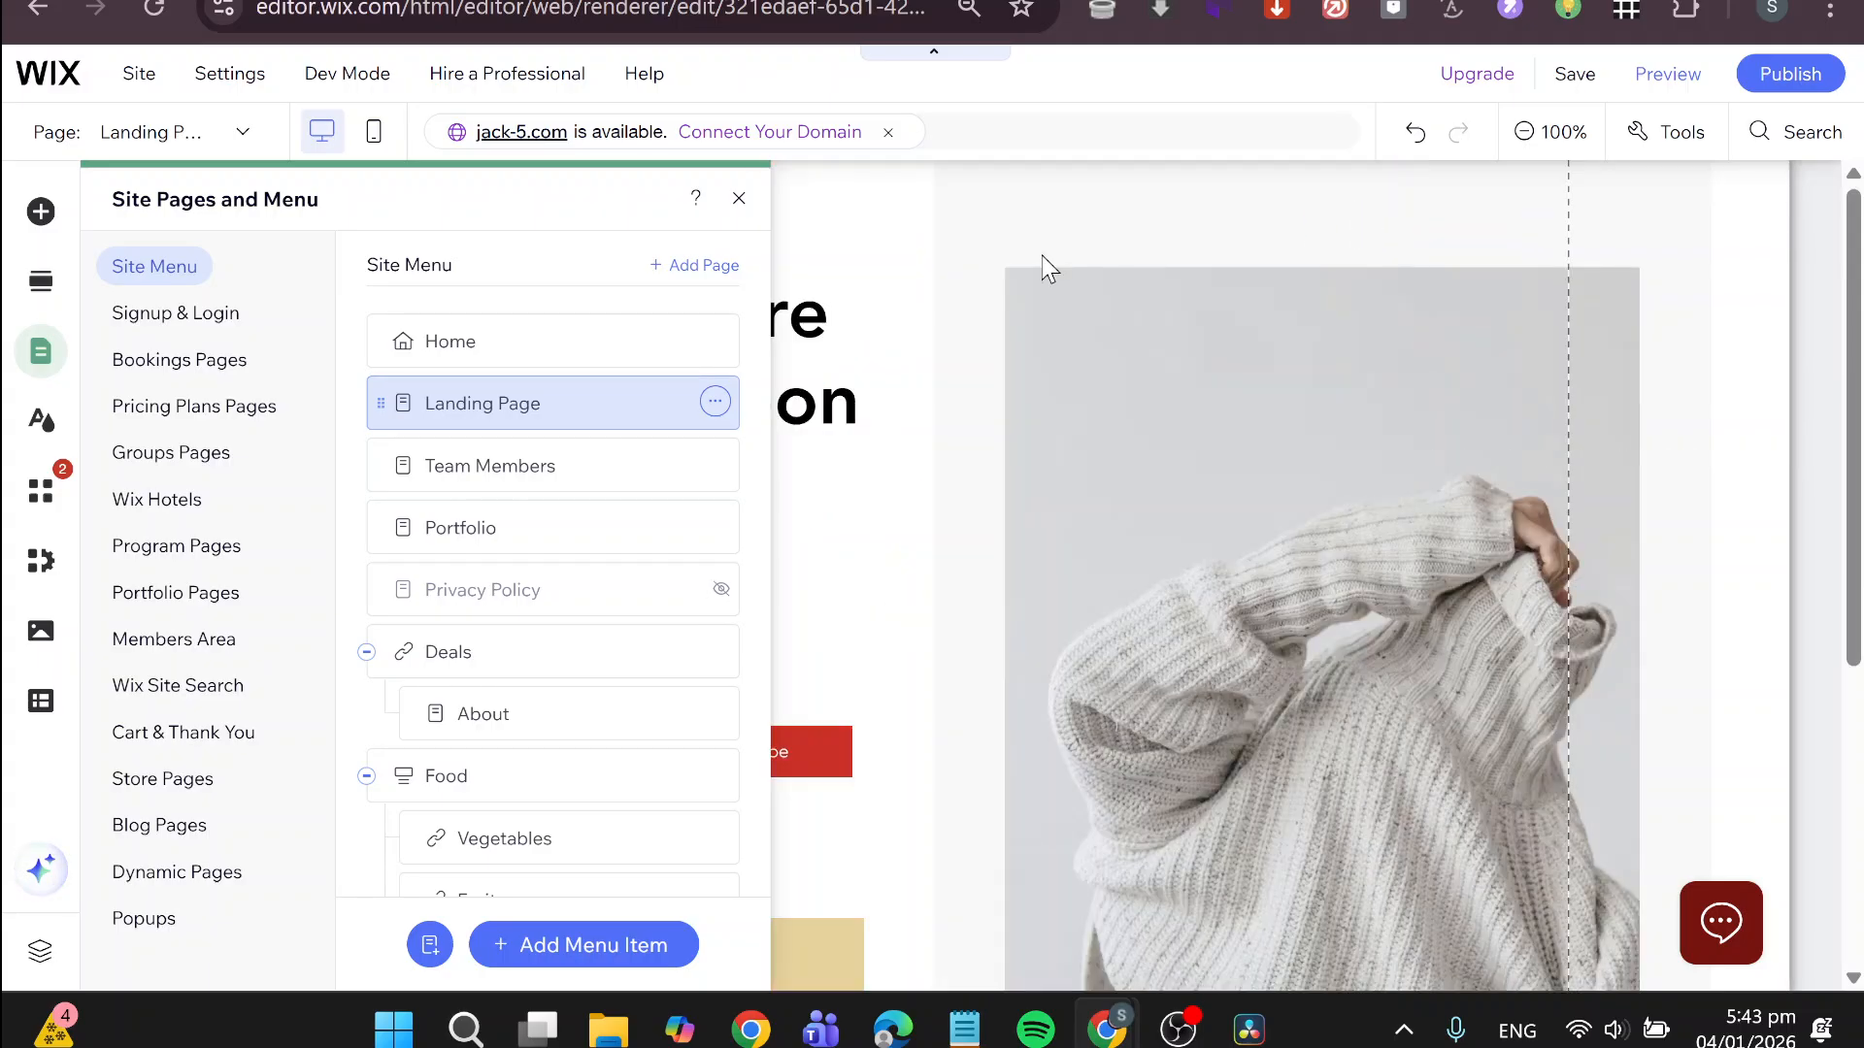
{"action": "left_click", "coordinate": [739, 201]}
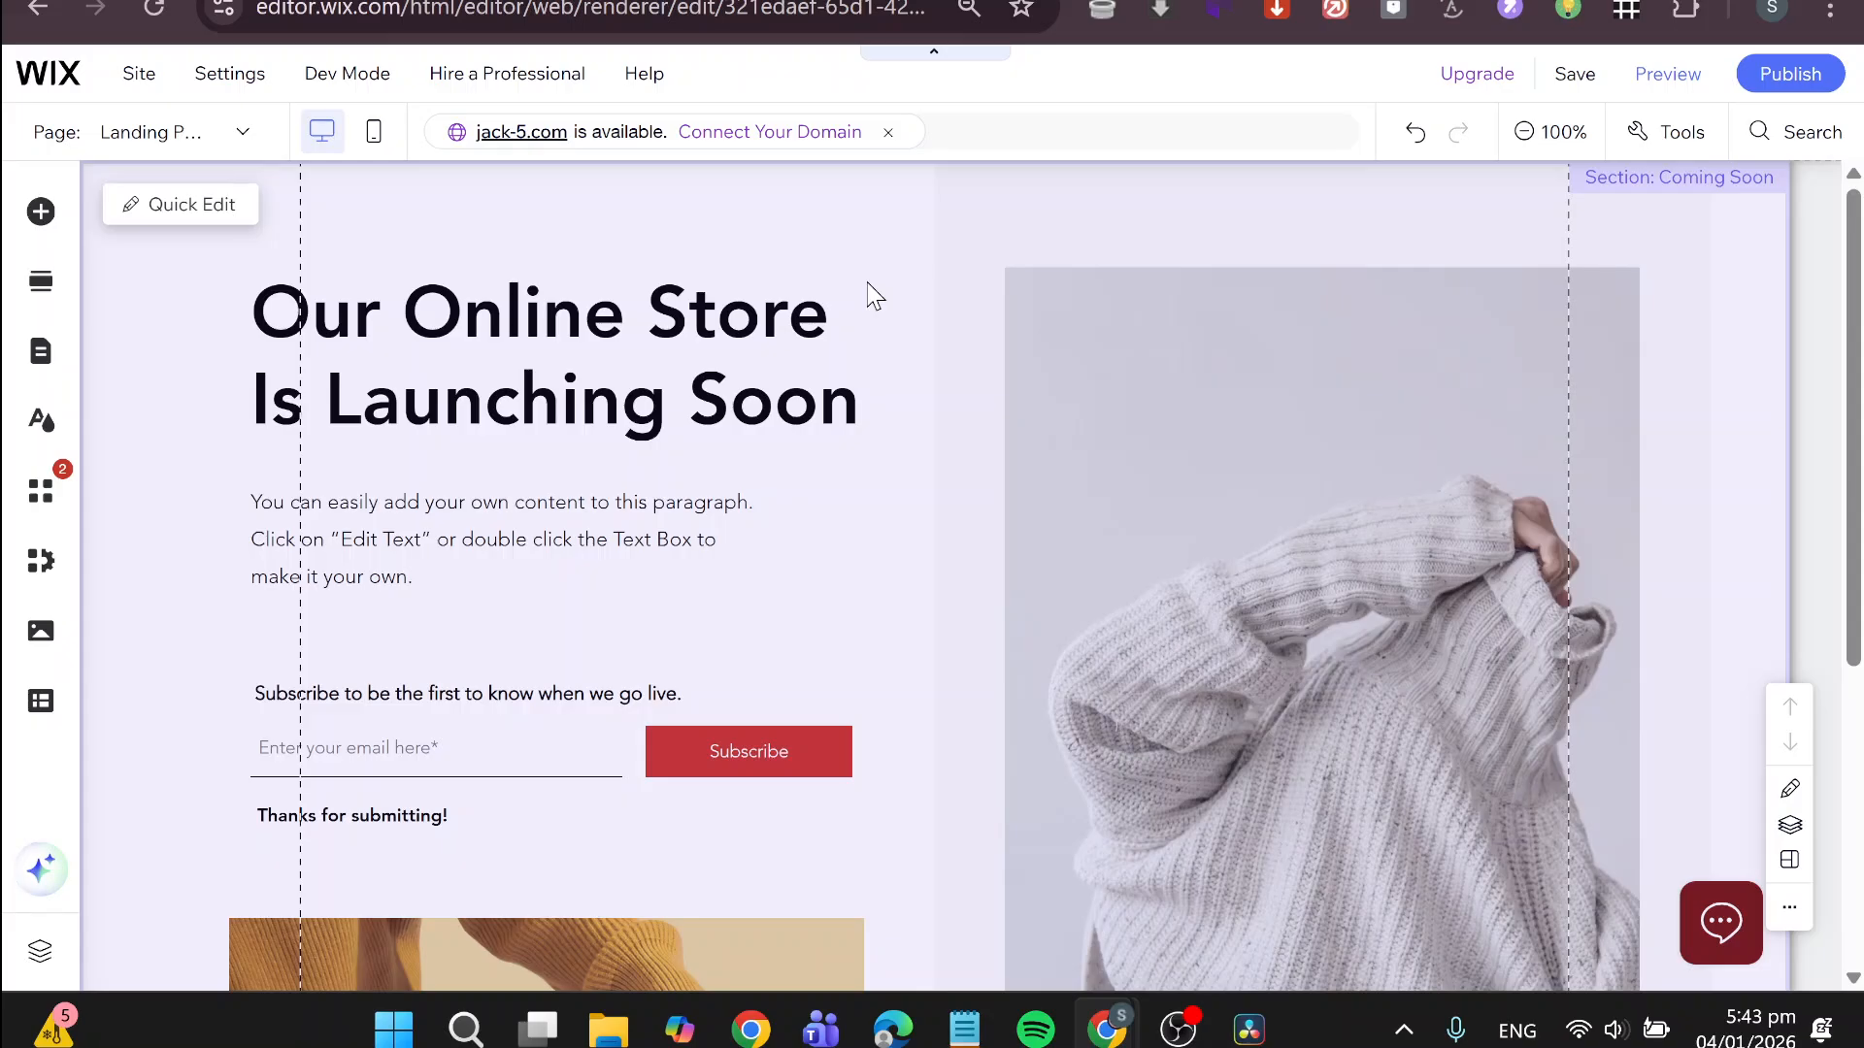
- Reword the landing page heading to "Our Online Store Is Under Maintenance" and slightly widen its text box
{"action": "left_click", "coordinate": [826, 316]}
{"action": "left_click", "coordinate": [826, 316]}
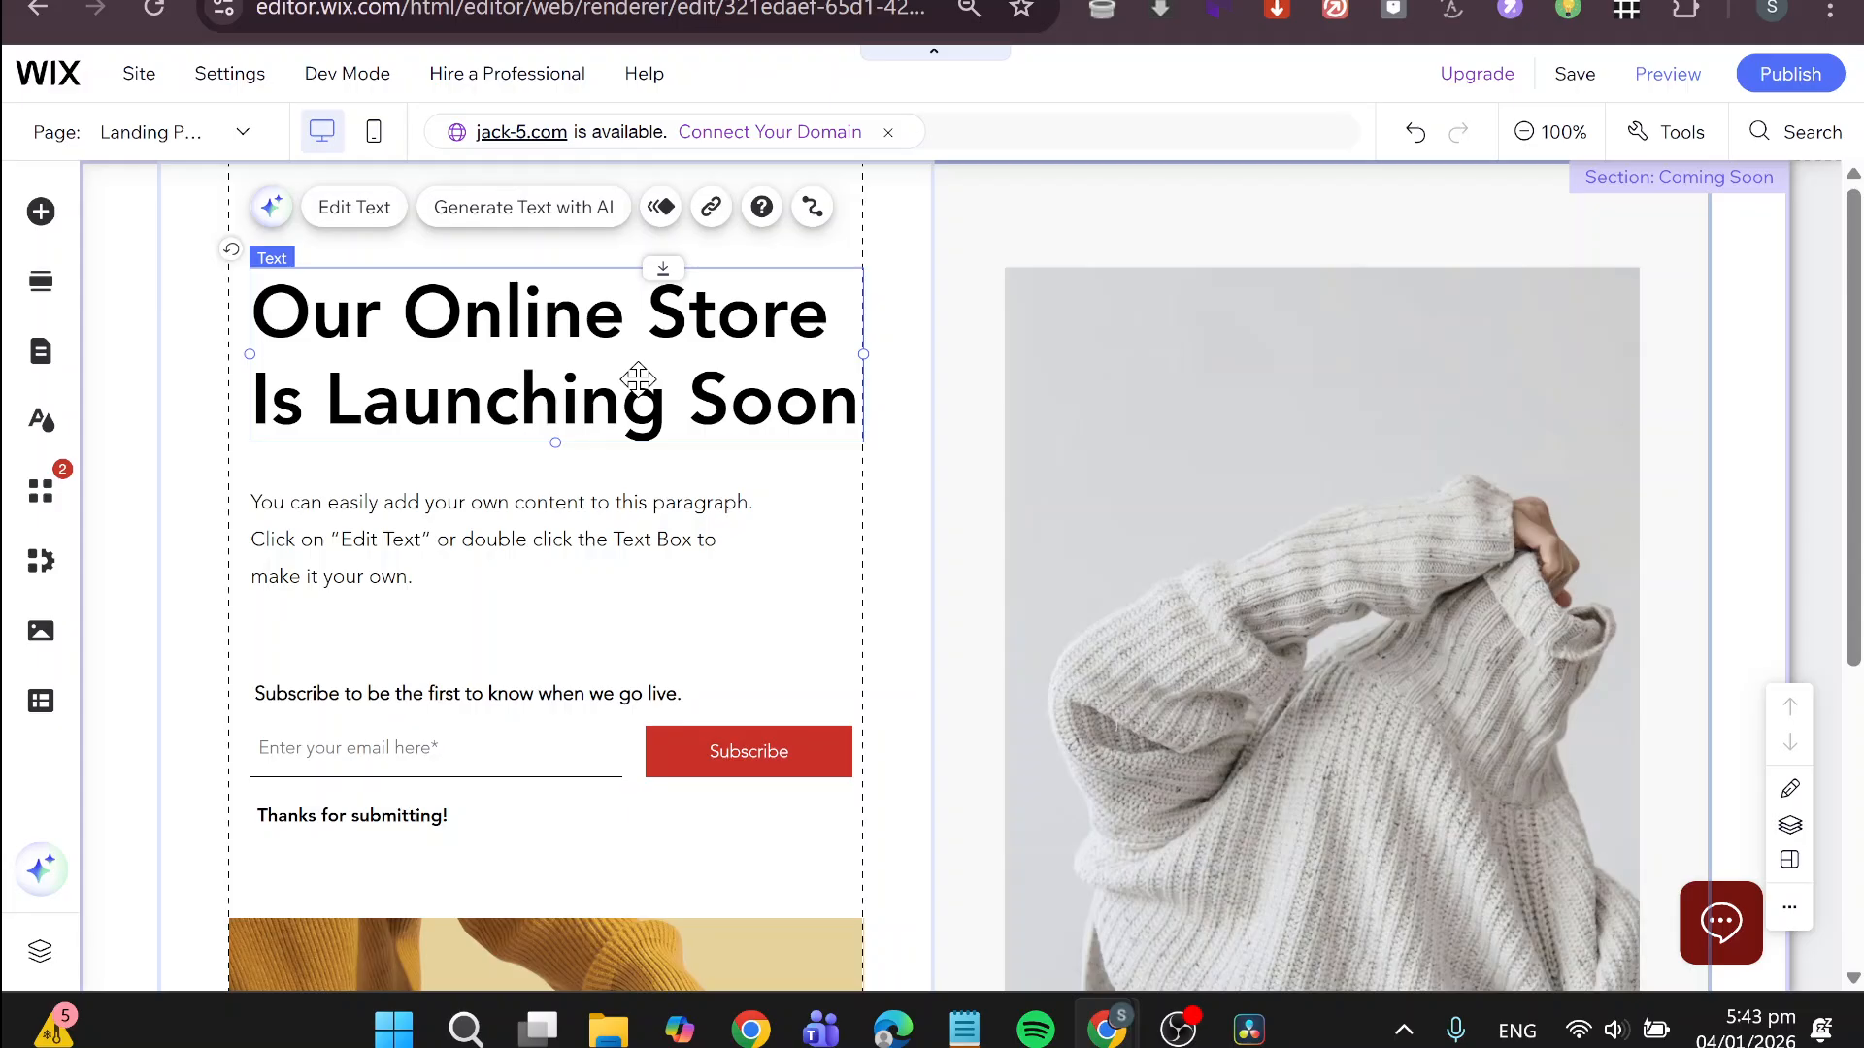
{"action": "double_click", "coordinate": [303, 398]}
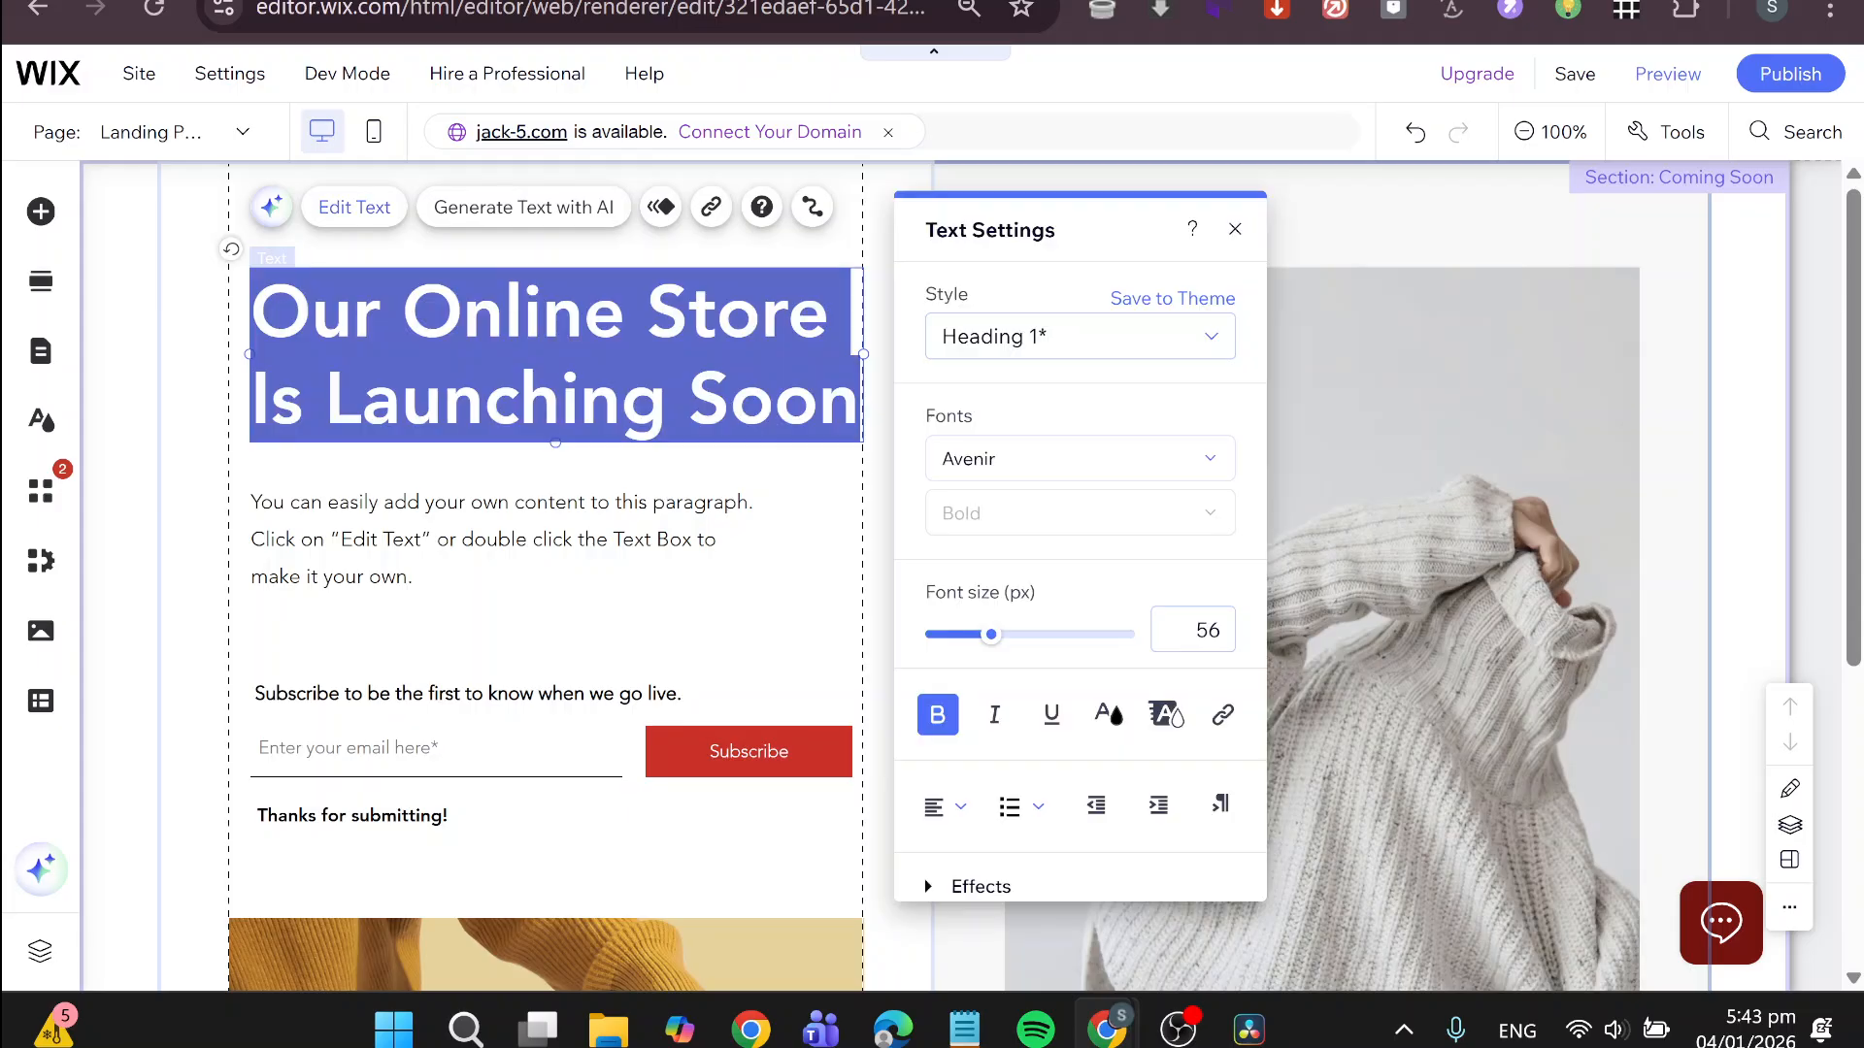
{"action": "left_click", "coordinate": [303, 398]}
{"action": "left_click_drag", "start_coordinate": [324, 398], "coordinate": [860, 398]}
{"action": "type", "text": "Under "}
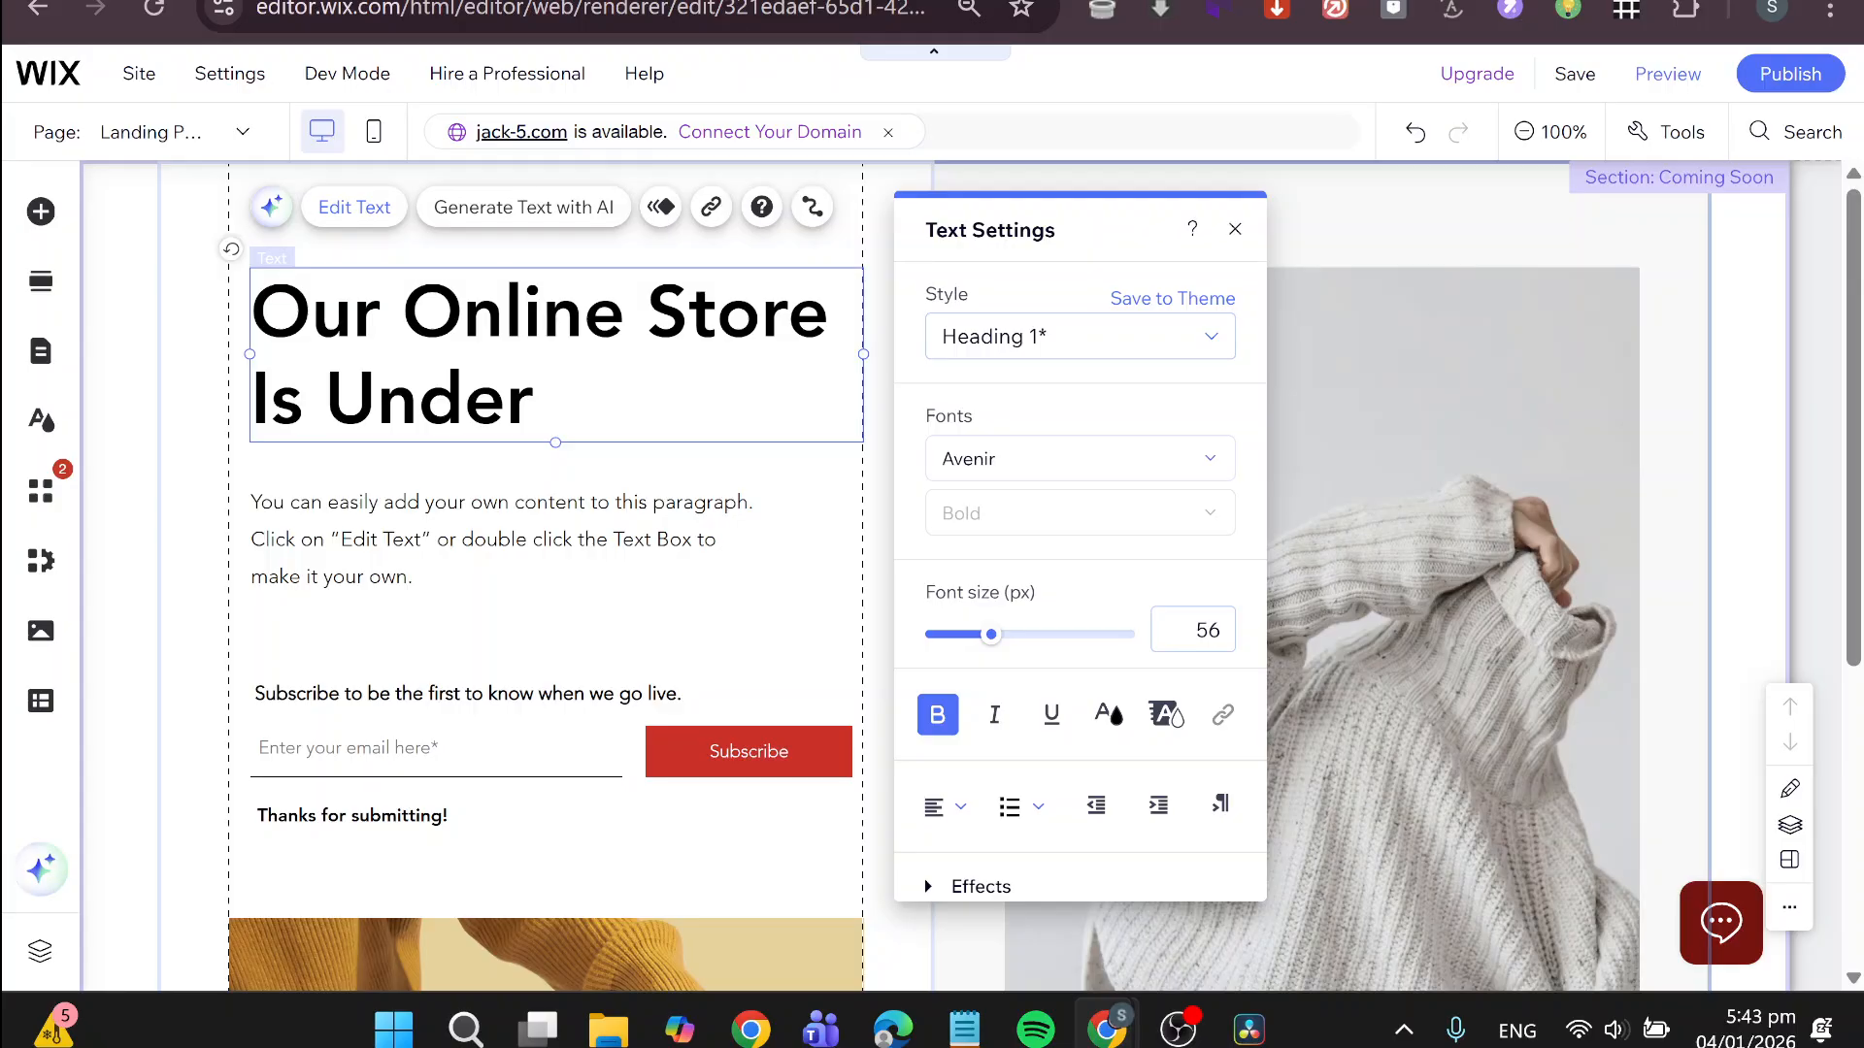
{"action": "type", "text": "Maint"}
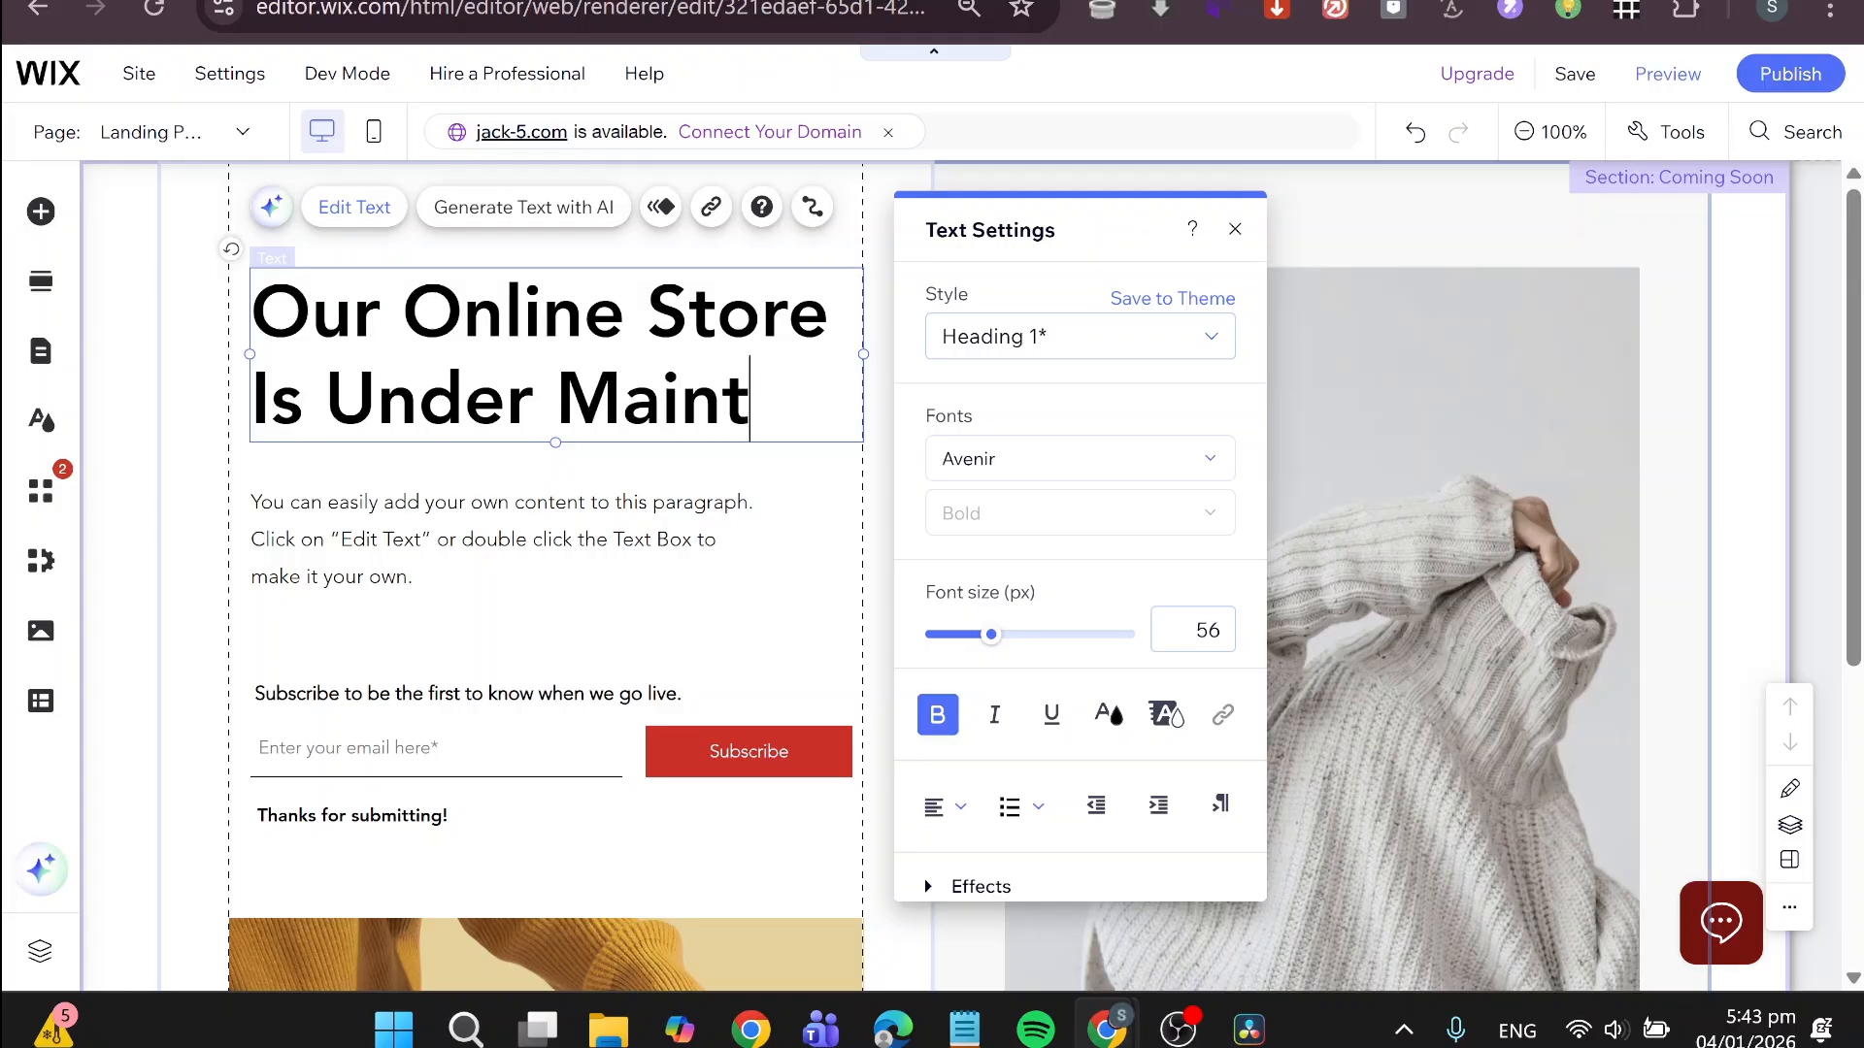
{"action": "type", "text": "enance"}
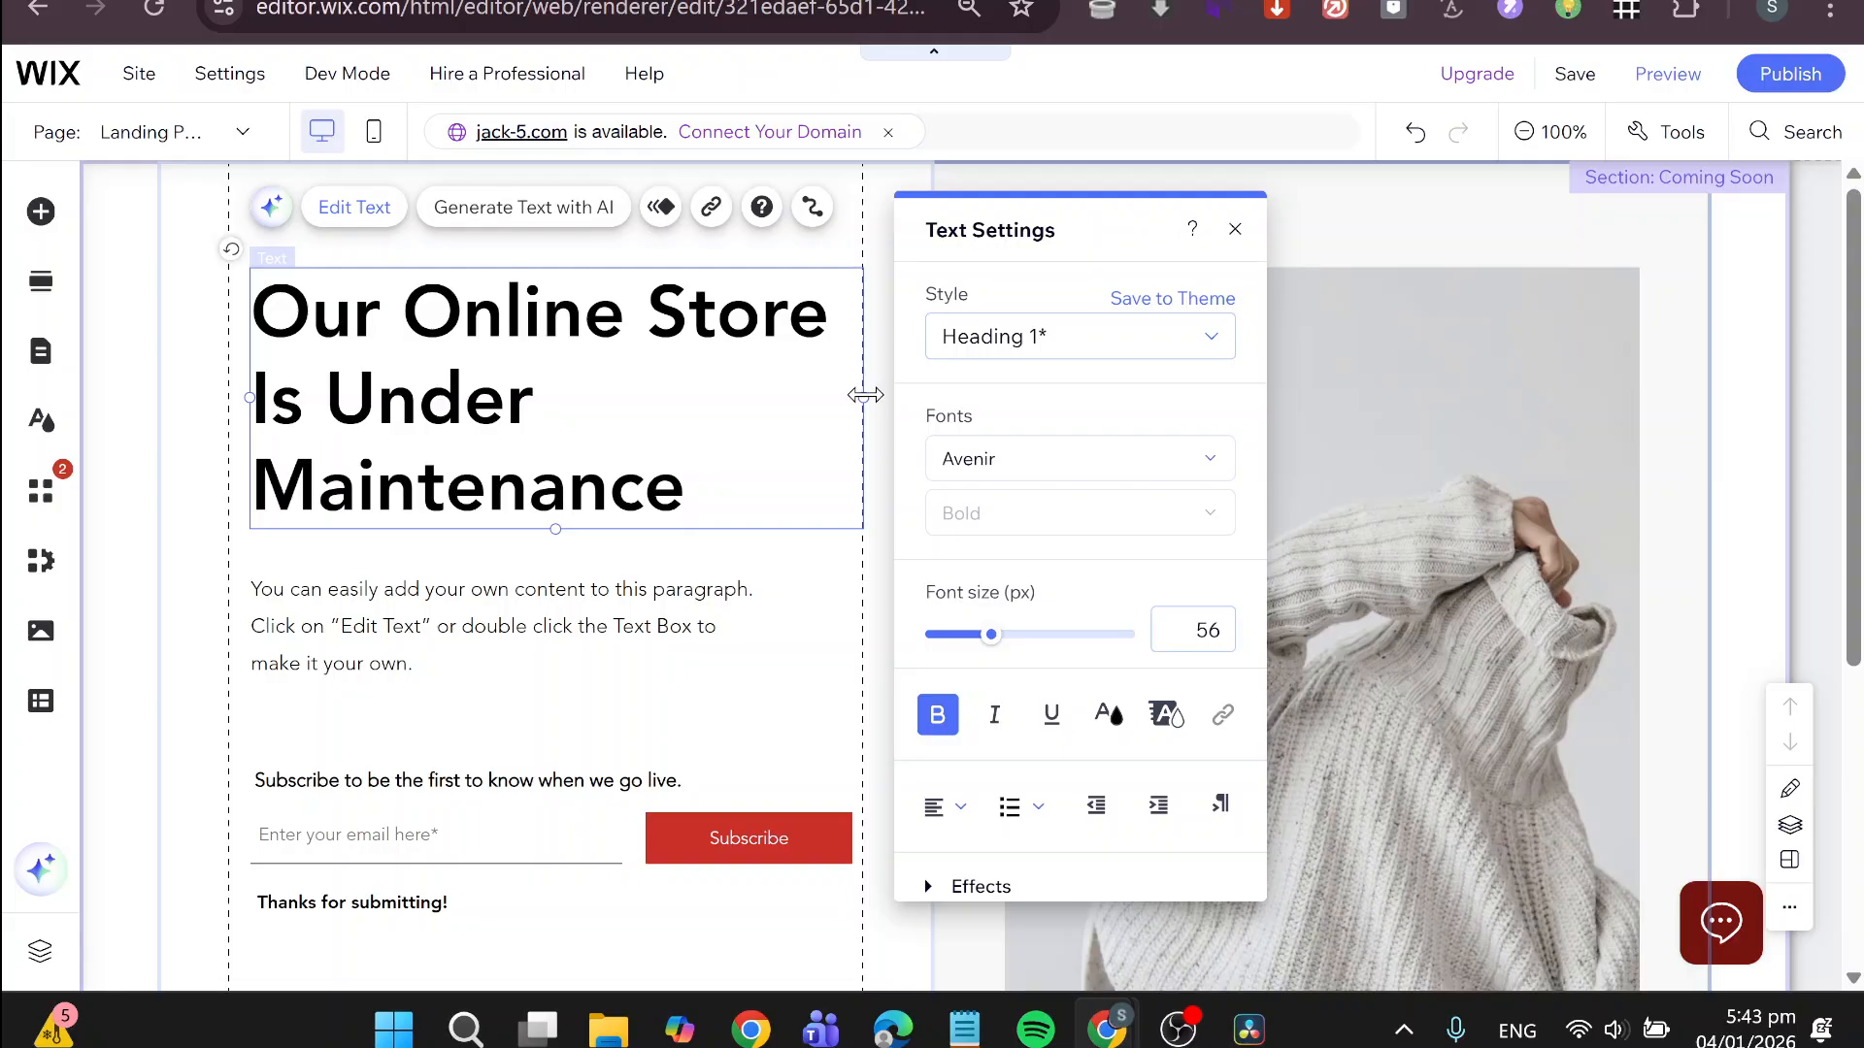
{"action": "mouse_move", "coordinate": [864, 395]}
{"action": "left_mouse_down"}
{"action": "mouse_move", "coordinate": [1475, 378]}
{"action": "mouse_move", "coordinate": [882, 420]}
{"action": "left_mouse_up"}
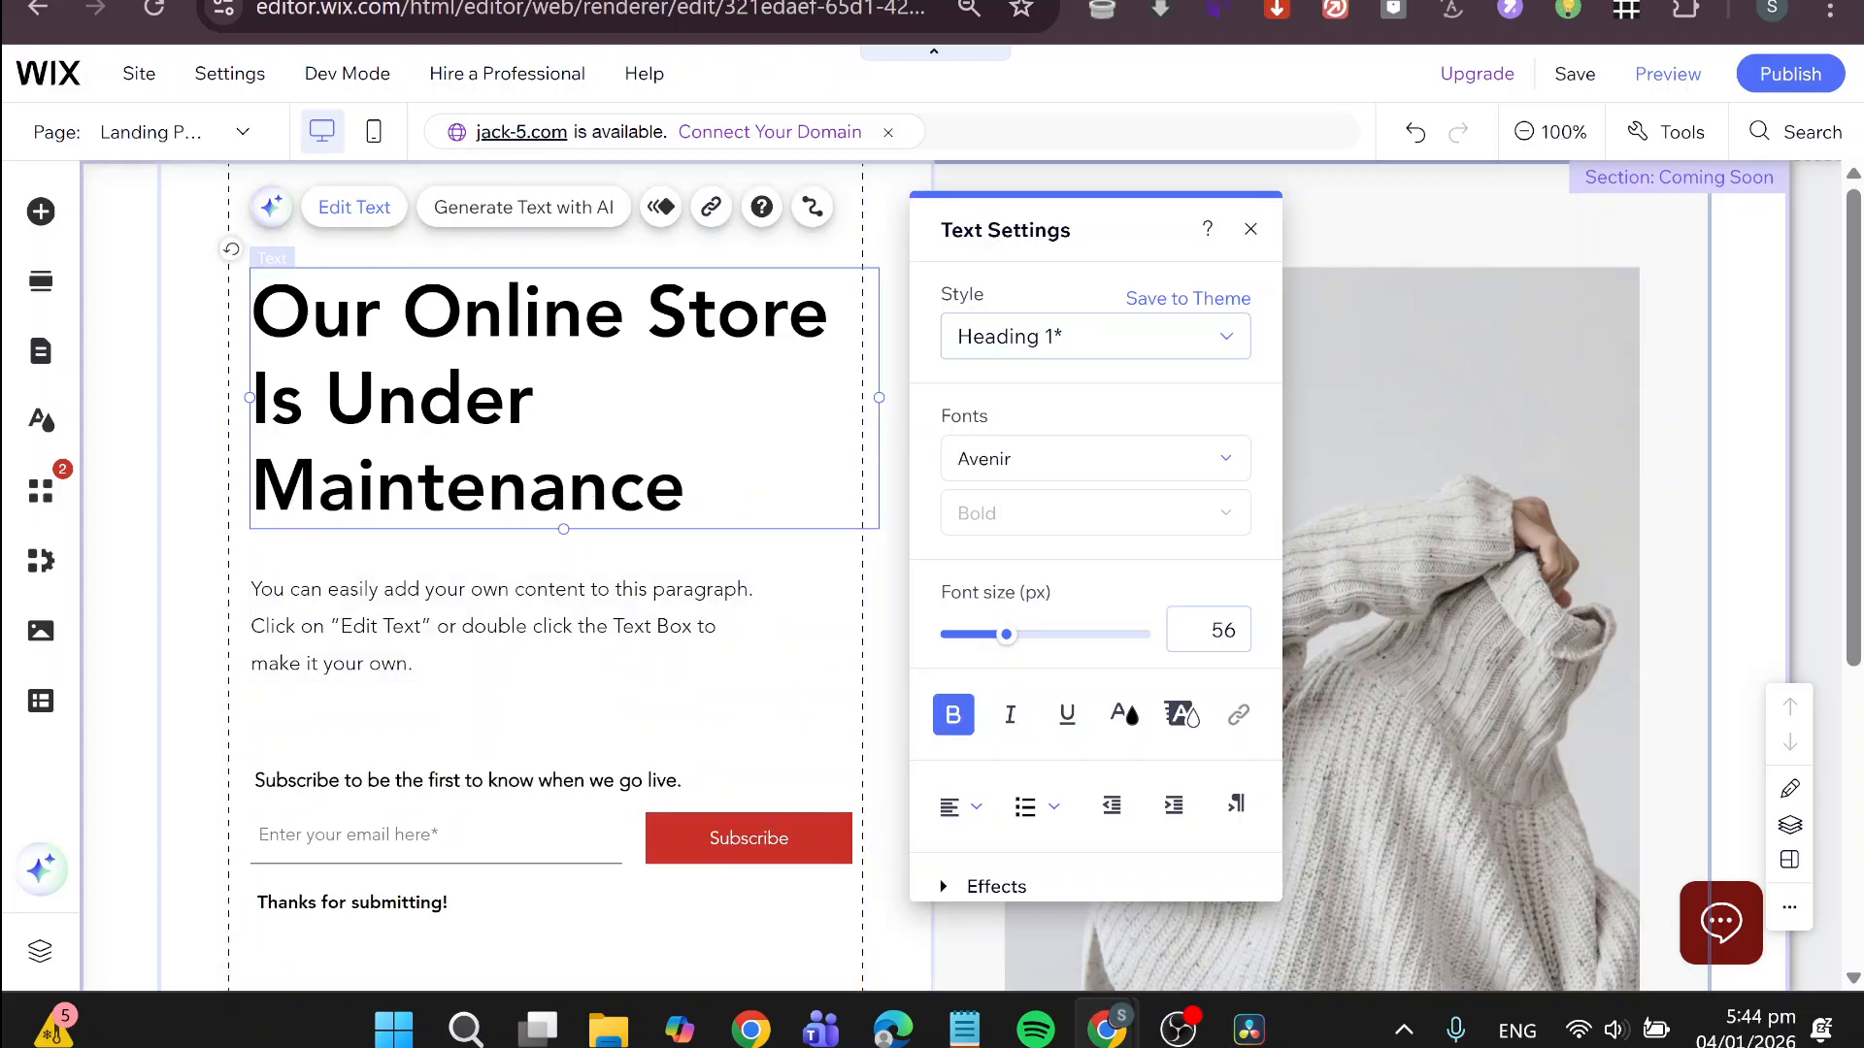
{"action": "left_click", "coordinate": [490, 563]}
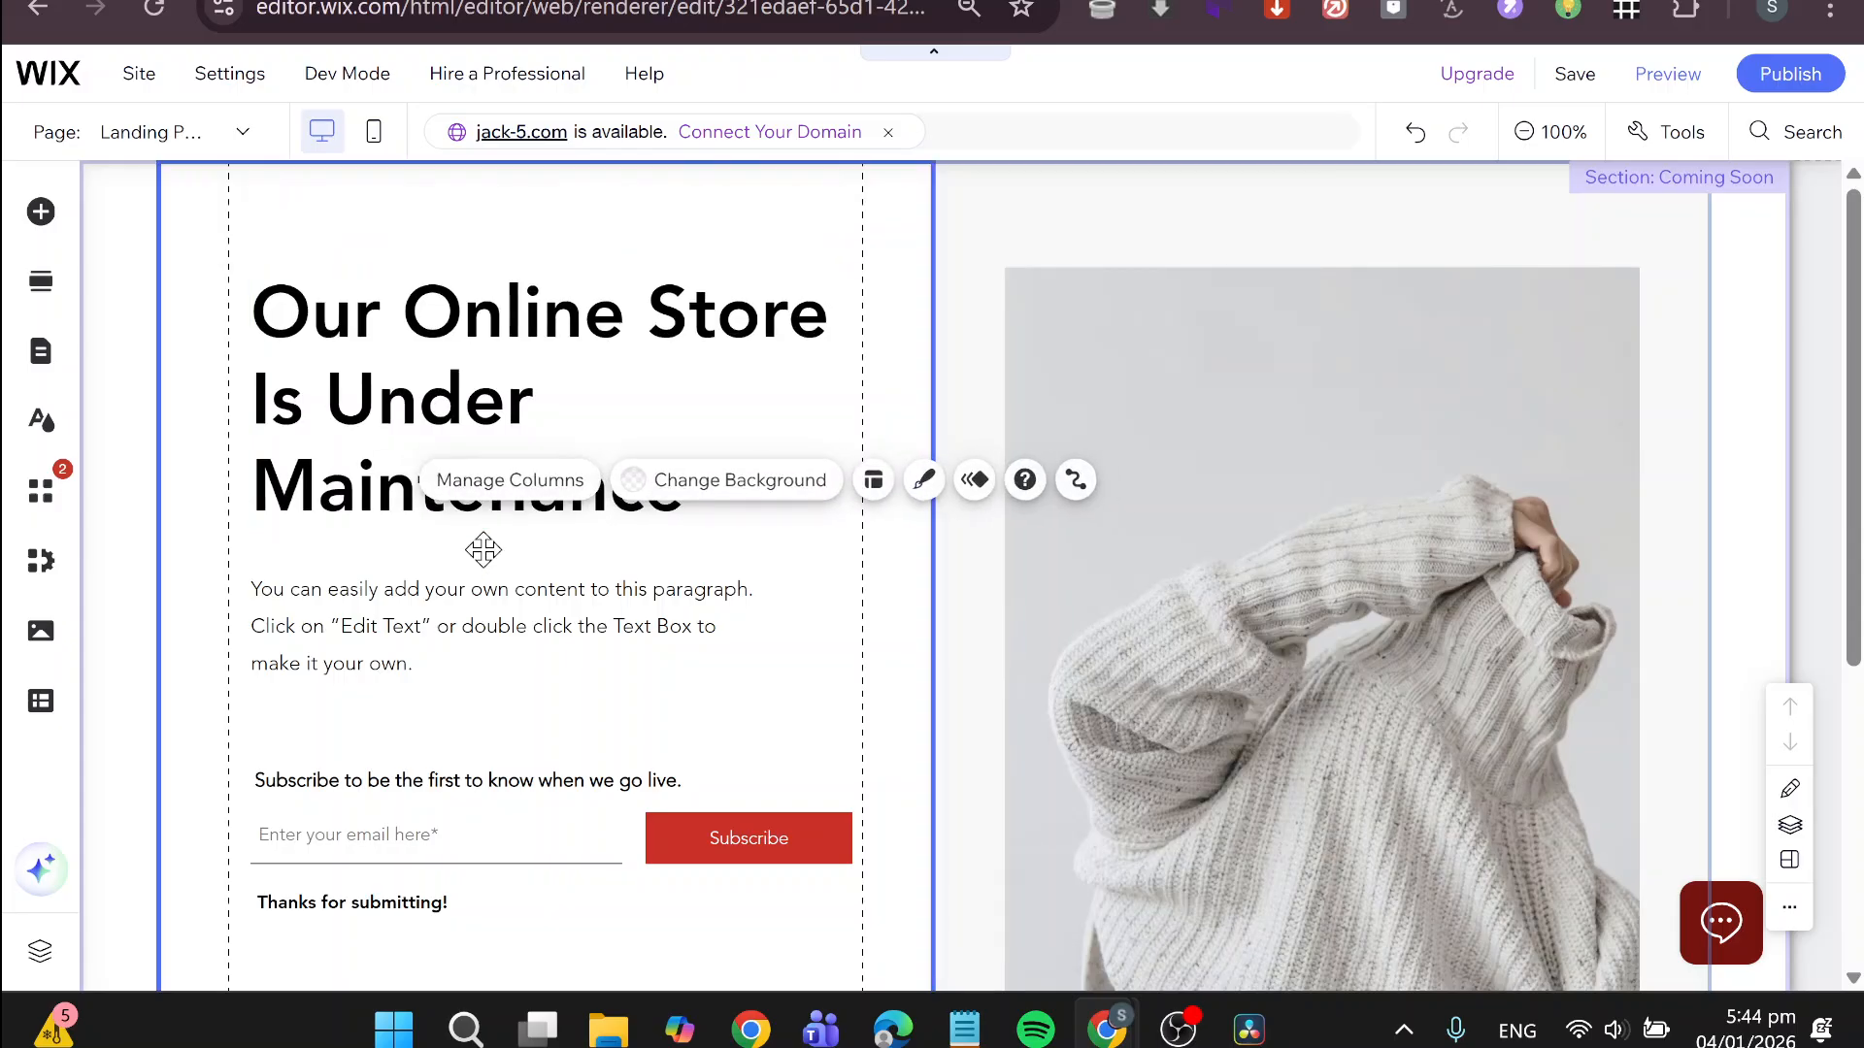
- Set the Landing Page as the site's homepage
{"action": "scroll", "coordinate": [1114, 608], "scroll_direction": "down", "scroll_amount": 5}
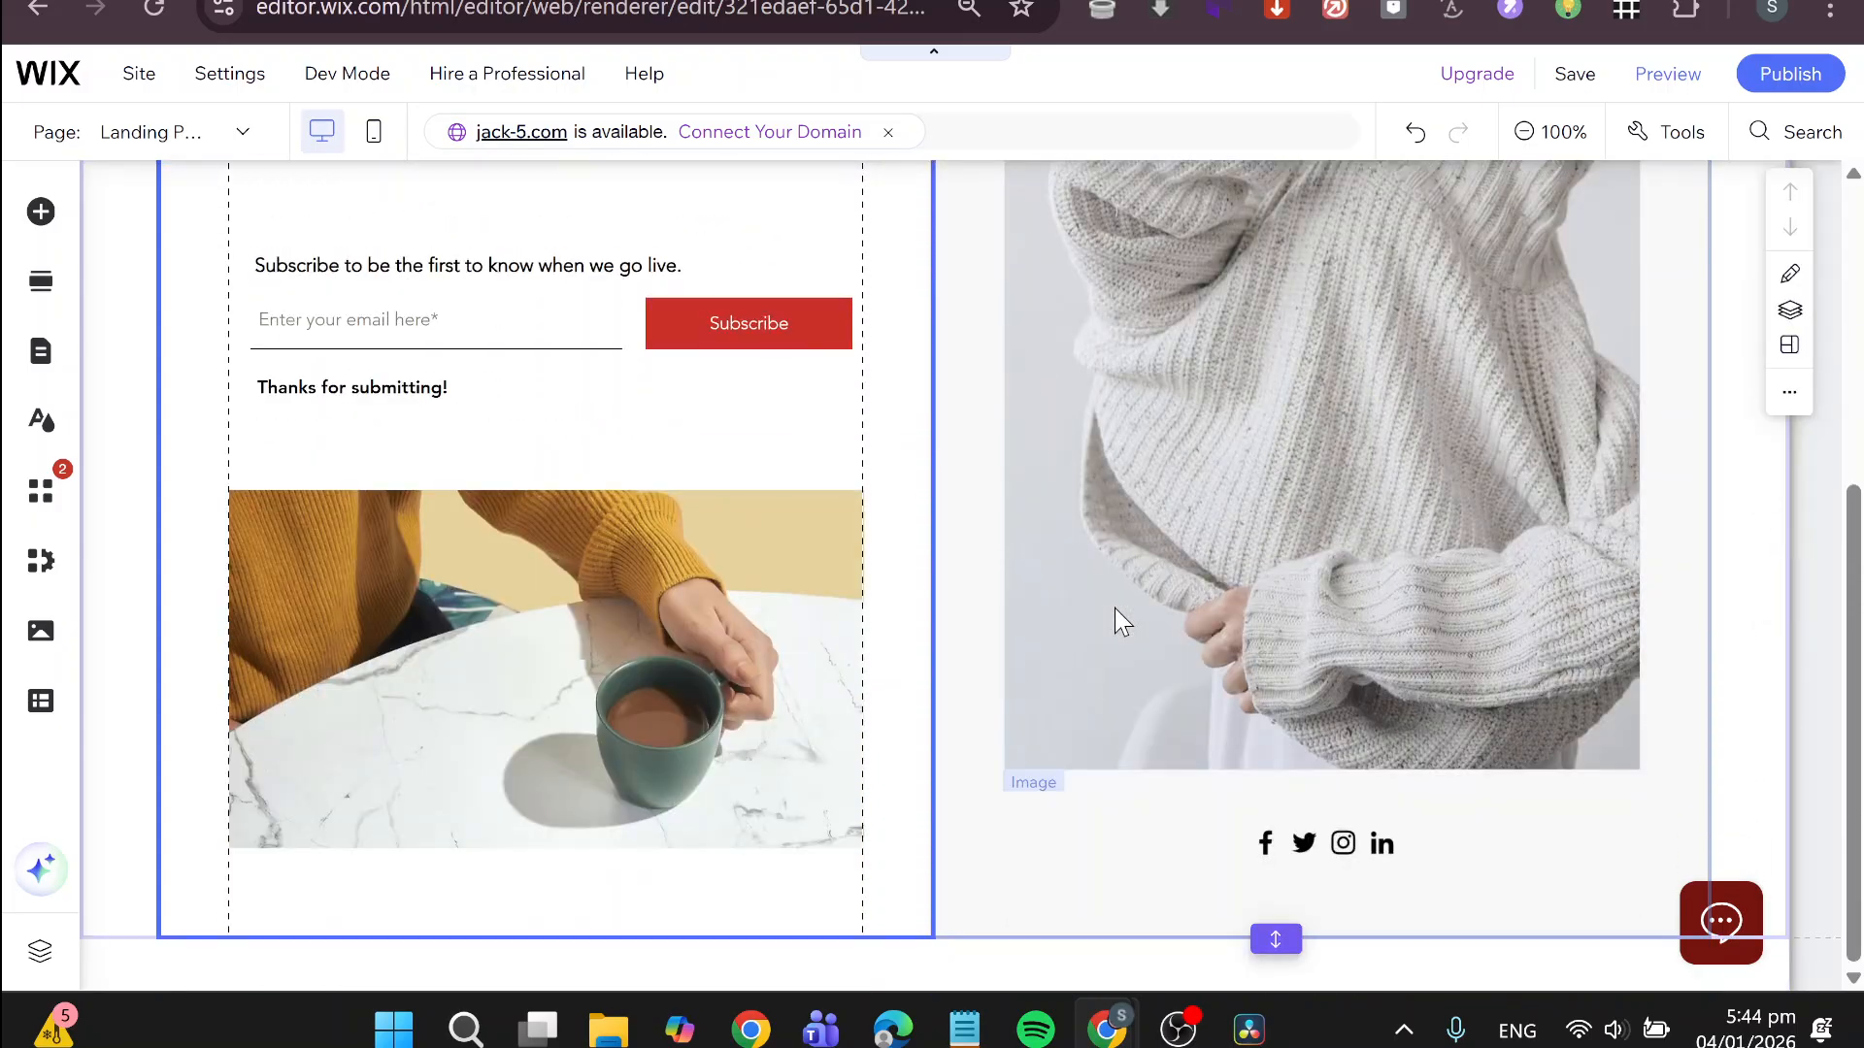
{"action": "scroll", "coordinate": [1114, 607], "scroll_direction": "up", "scroll_amount": 5}
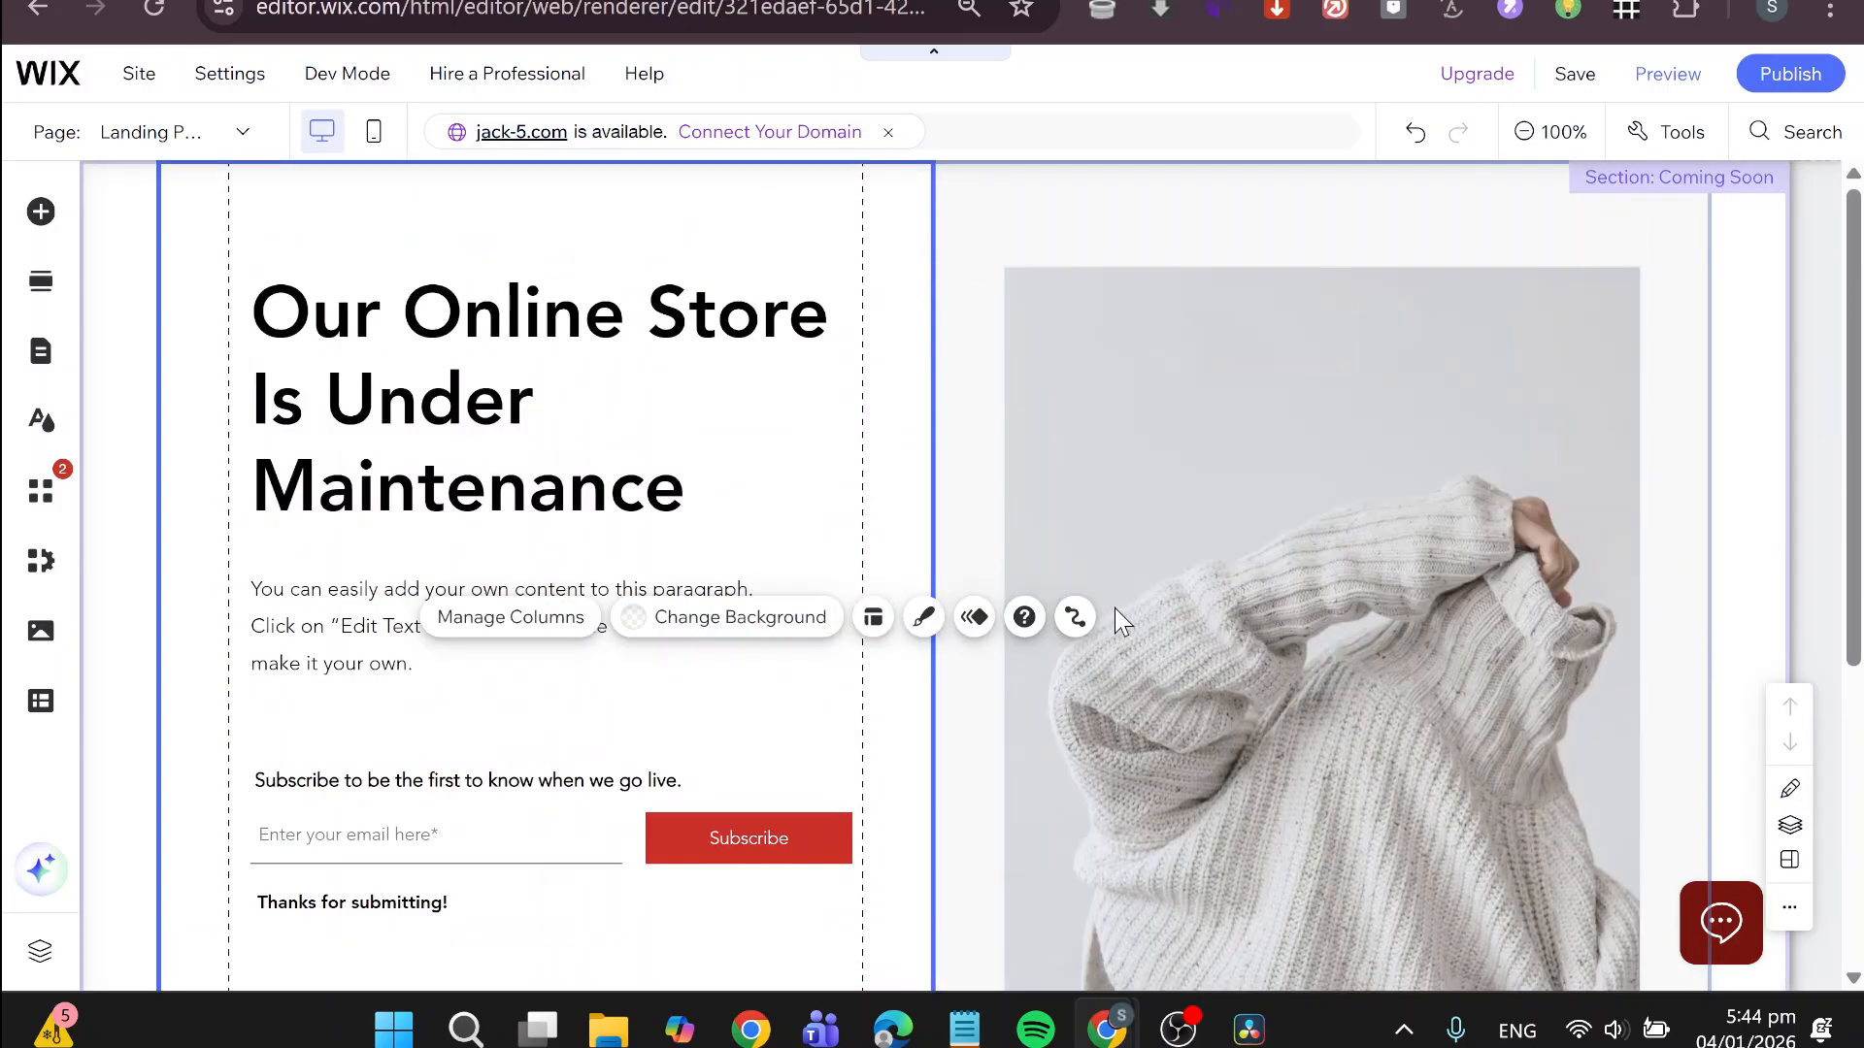
{"action": "left_click", "coordinate": [31, 364]}
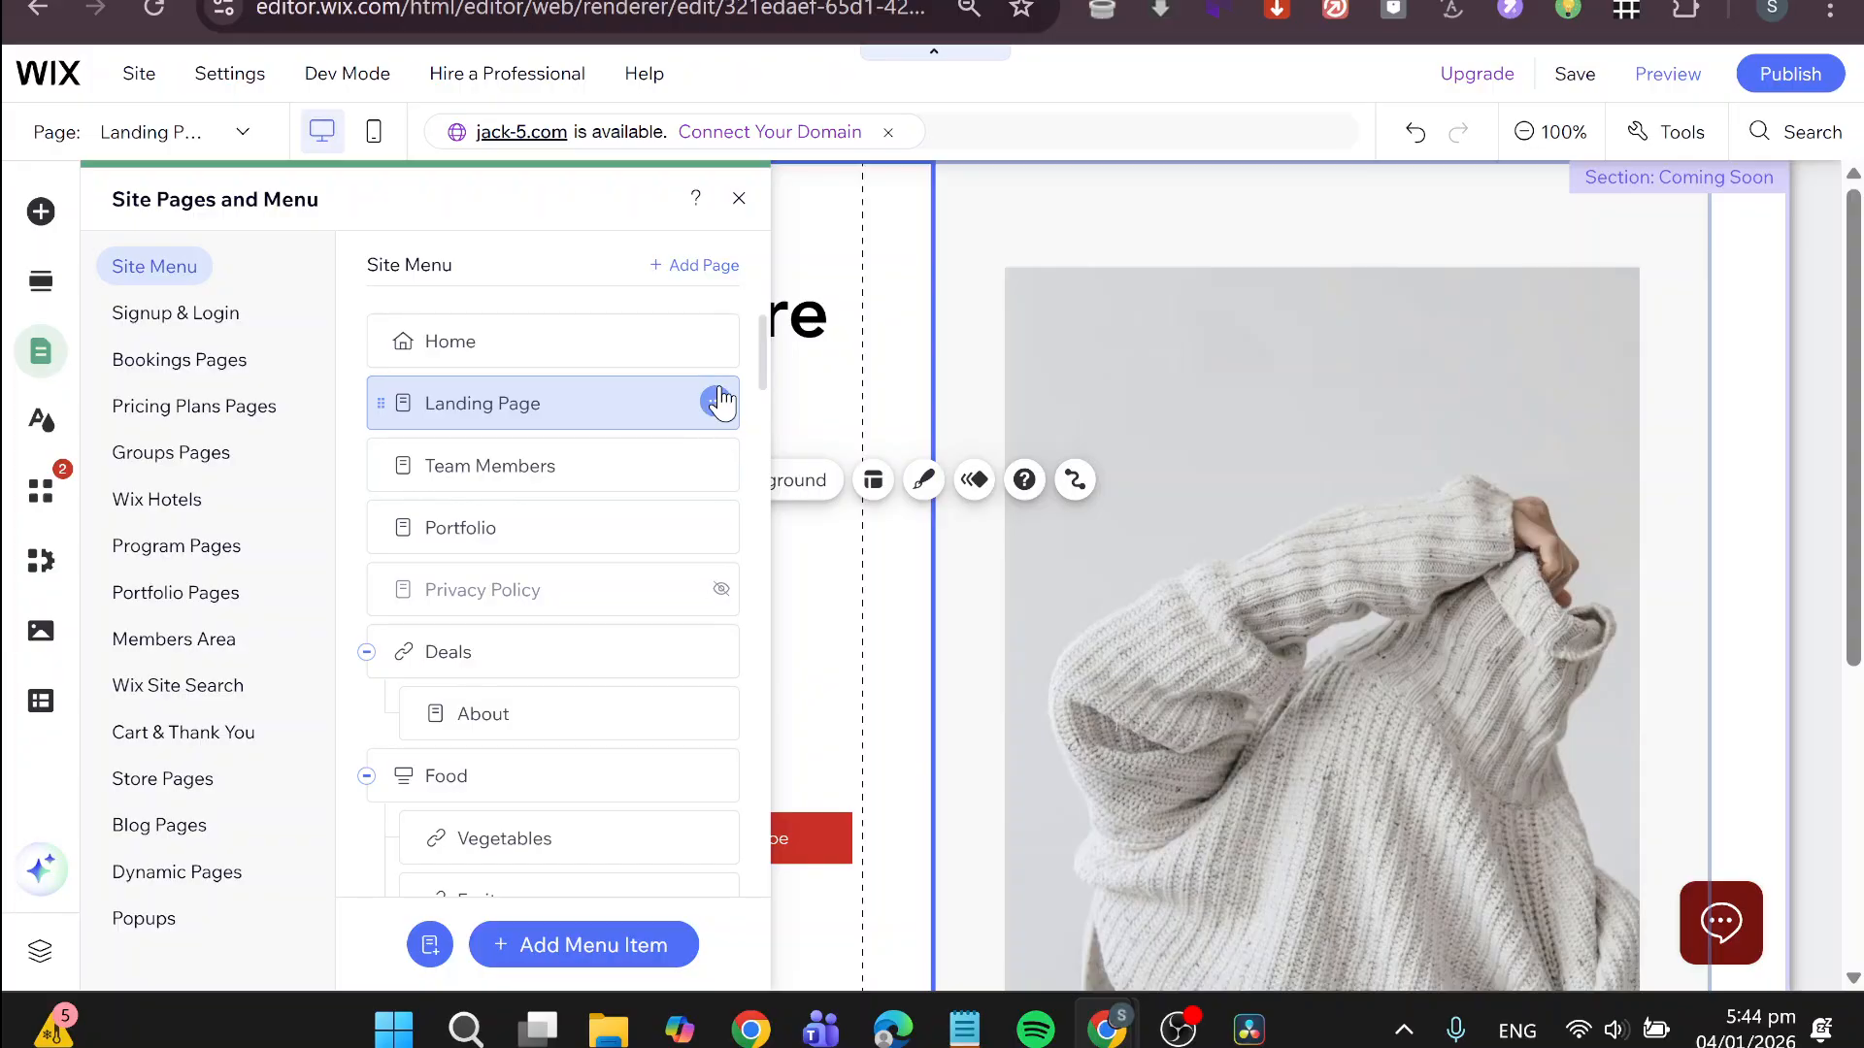
{"action": "left_click", "coordinate": [715, 403]}
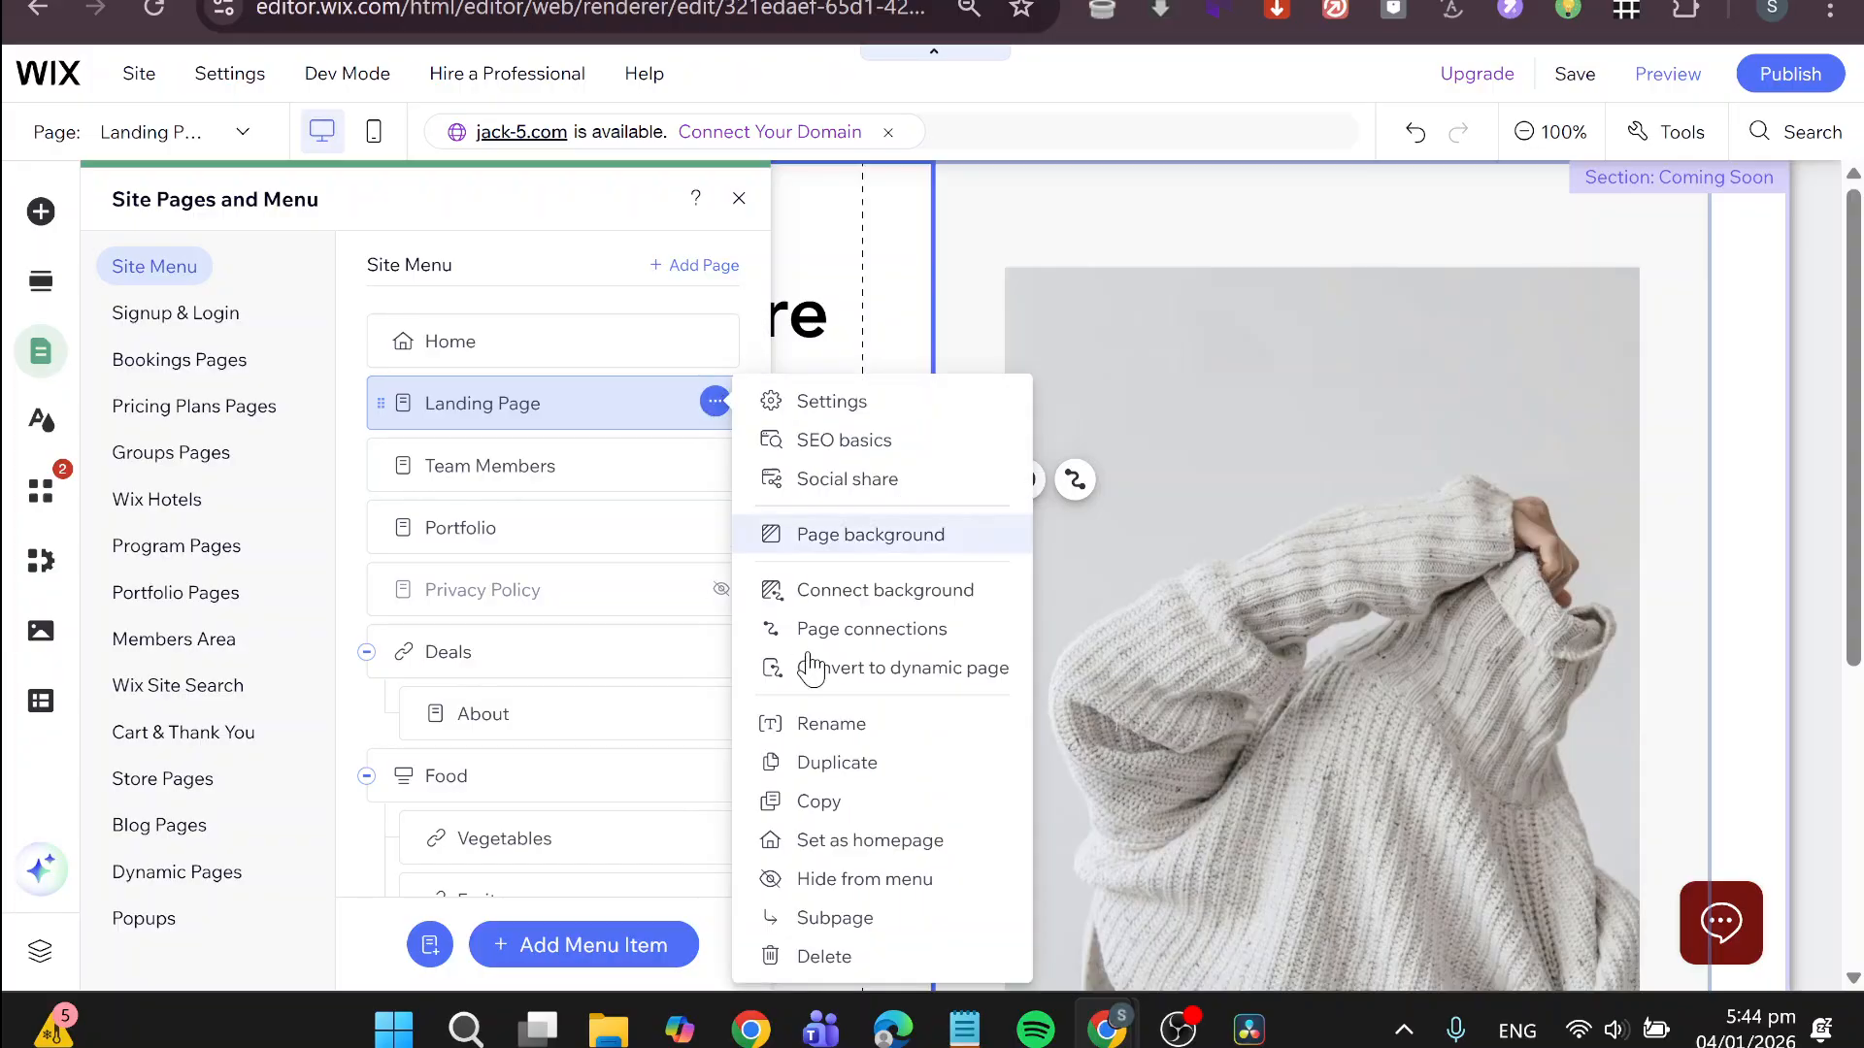
{"action": "left_click", "coordinate": [854, 844]}
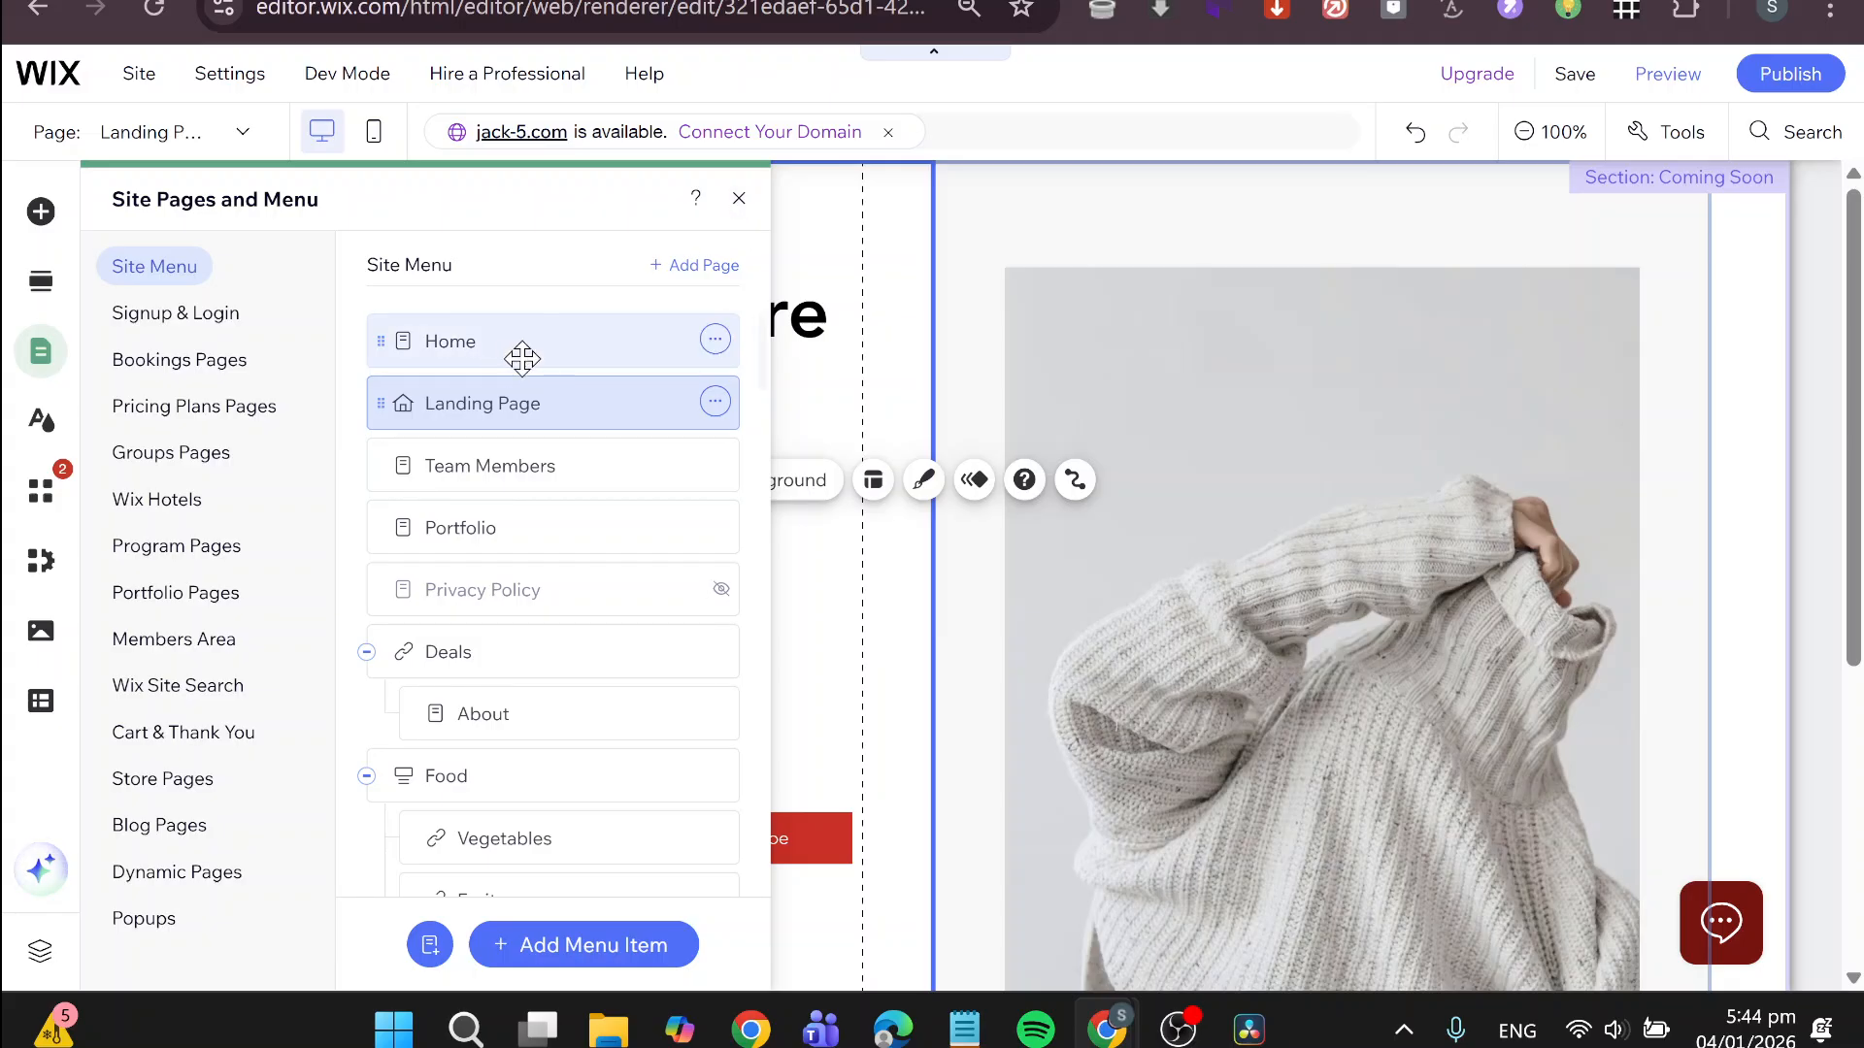
- Make the Home page the site's homepage again and close the site pages list
{"action": "left_click", "coordinate": [717, 342]}
{"action": "left_click", "coordinate": [896, 775]}
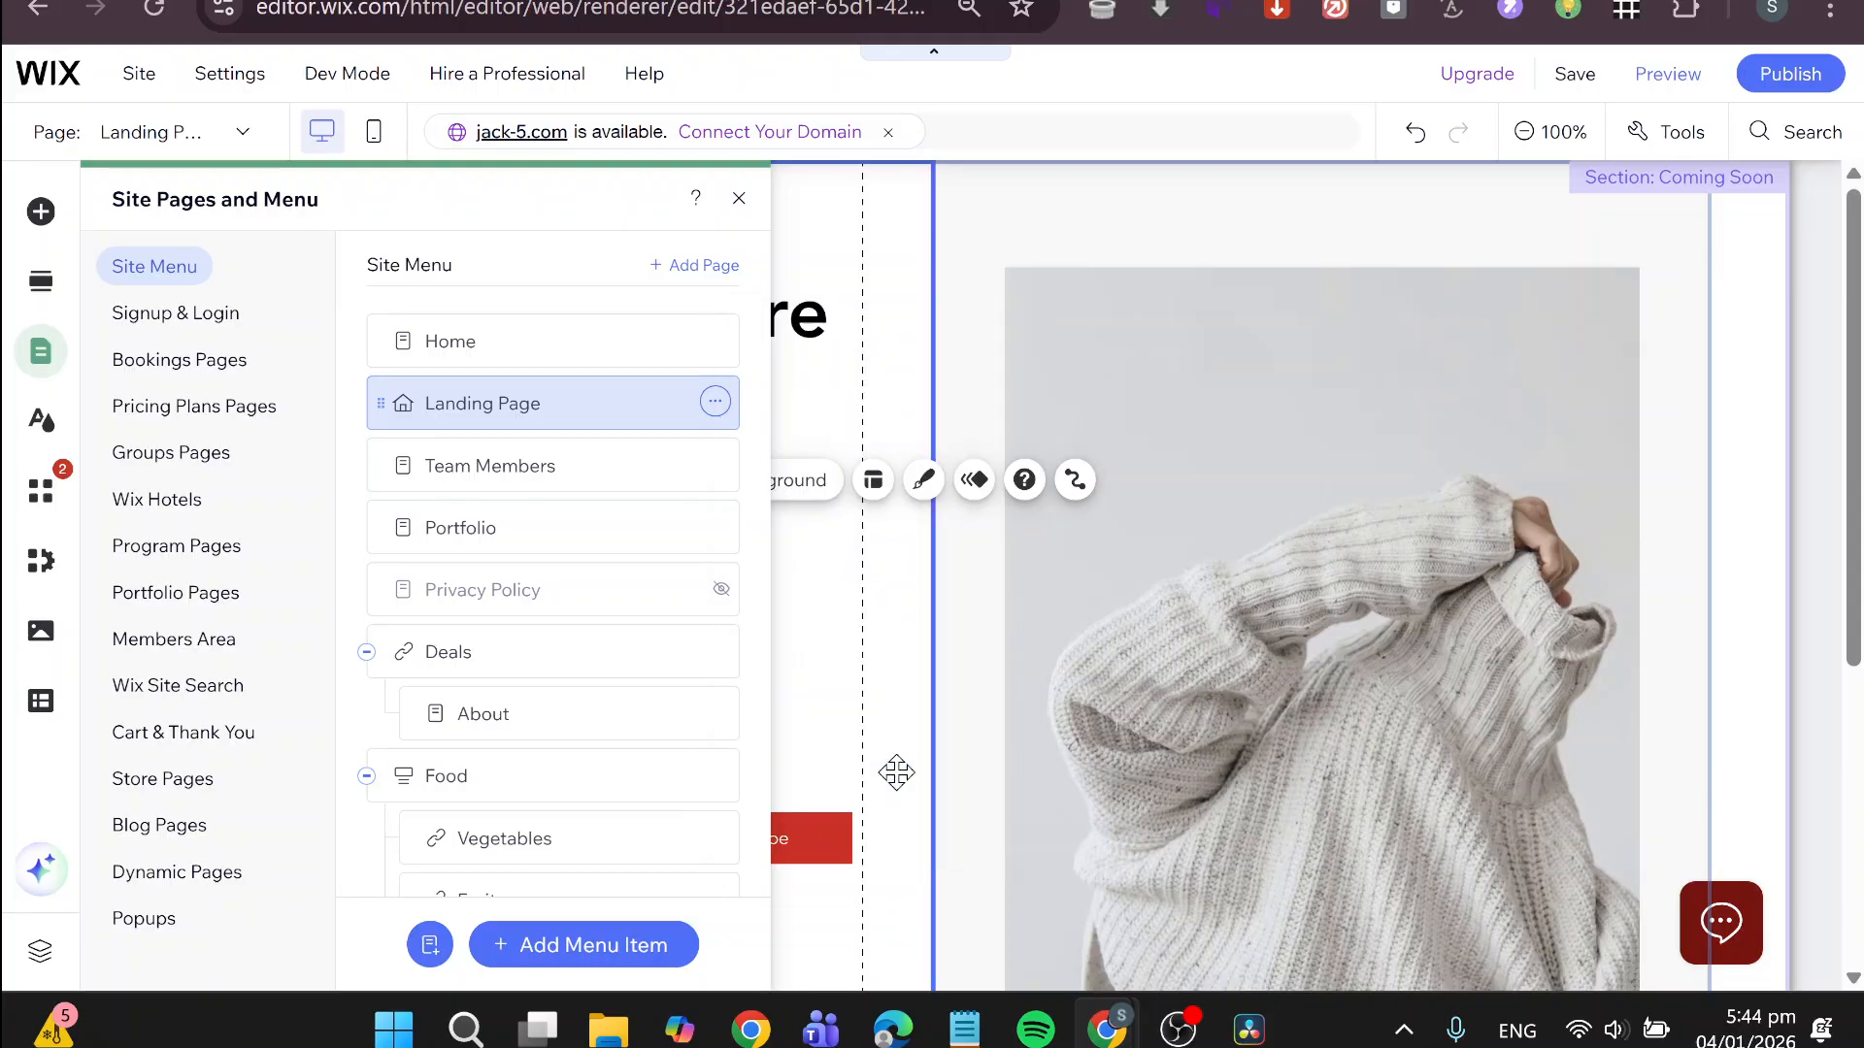
{"action": "left_click", "coordinate": [739, 198]}
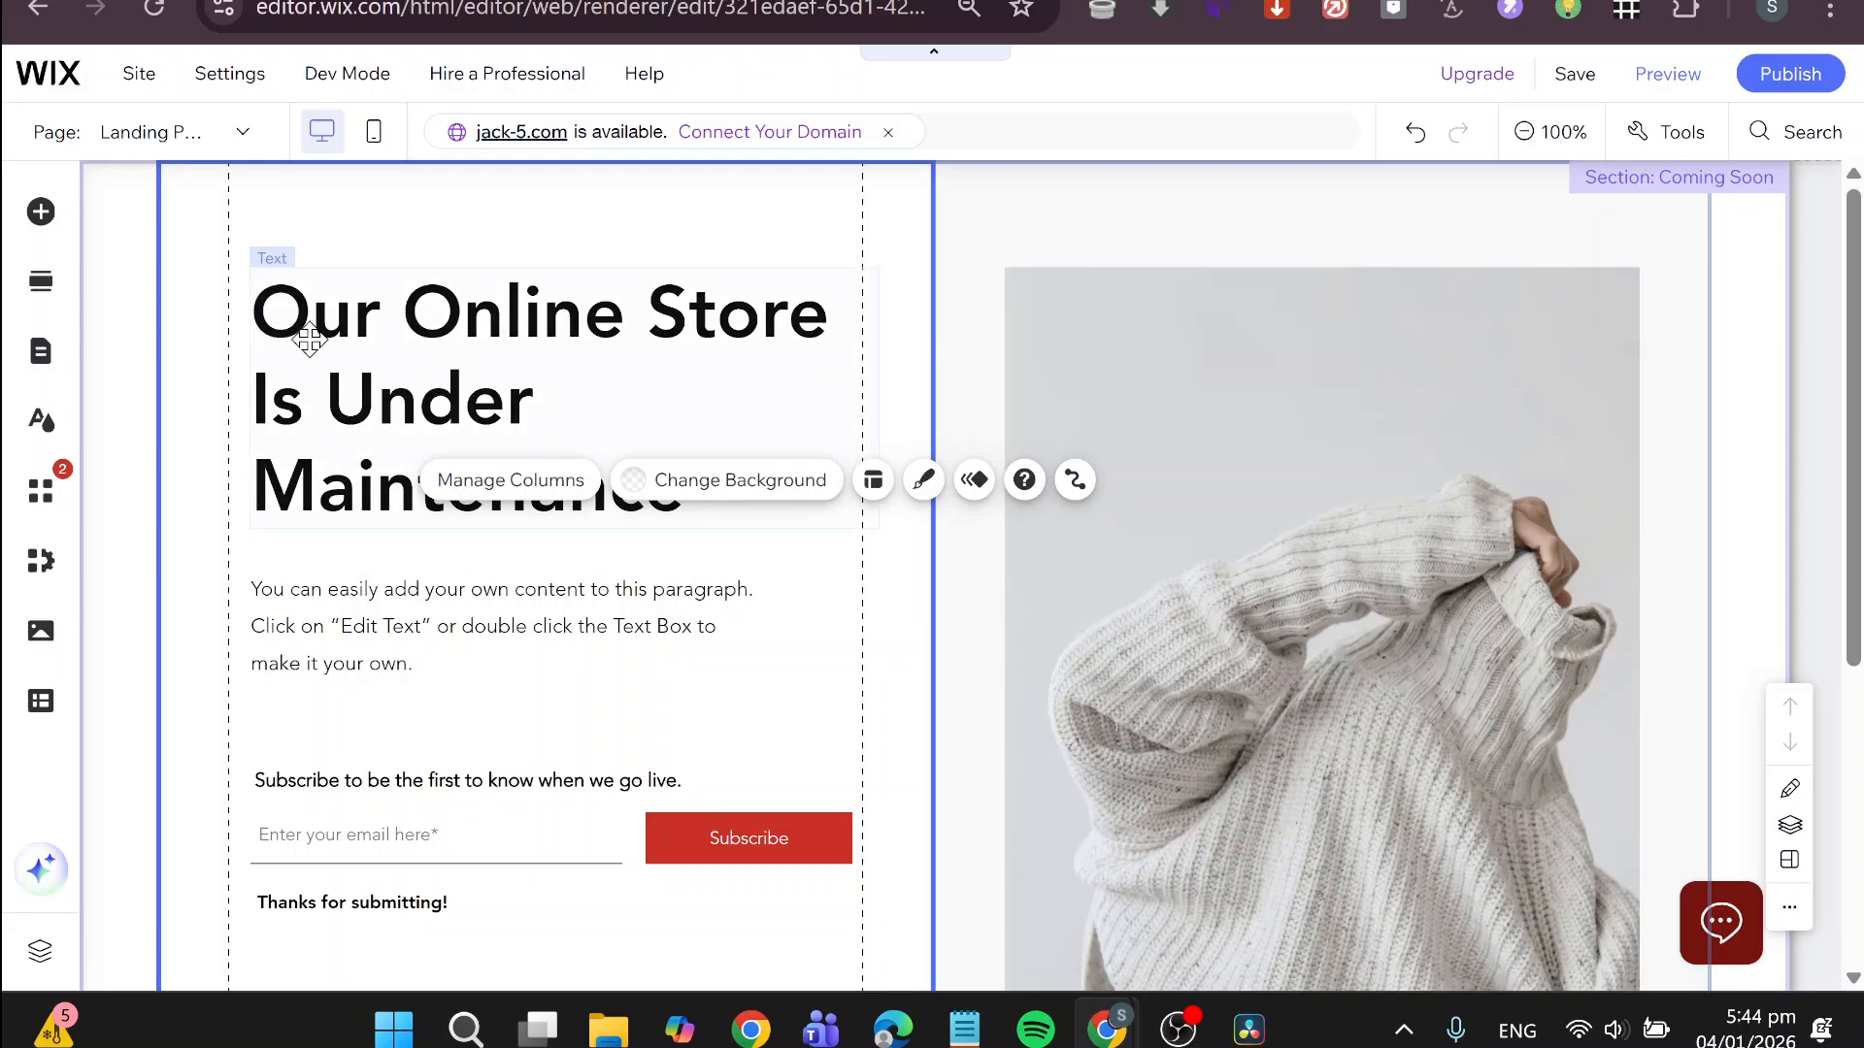
- Open the Home page in the editor and save the site, dismissing the save confirmation
{"action": "left_click", "coordinate": [44, 352]}
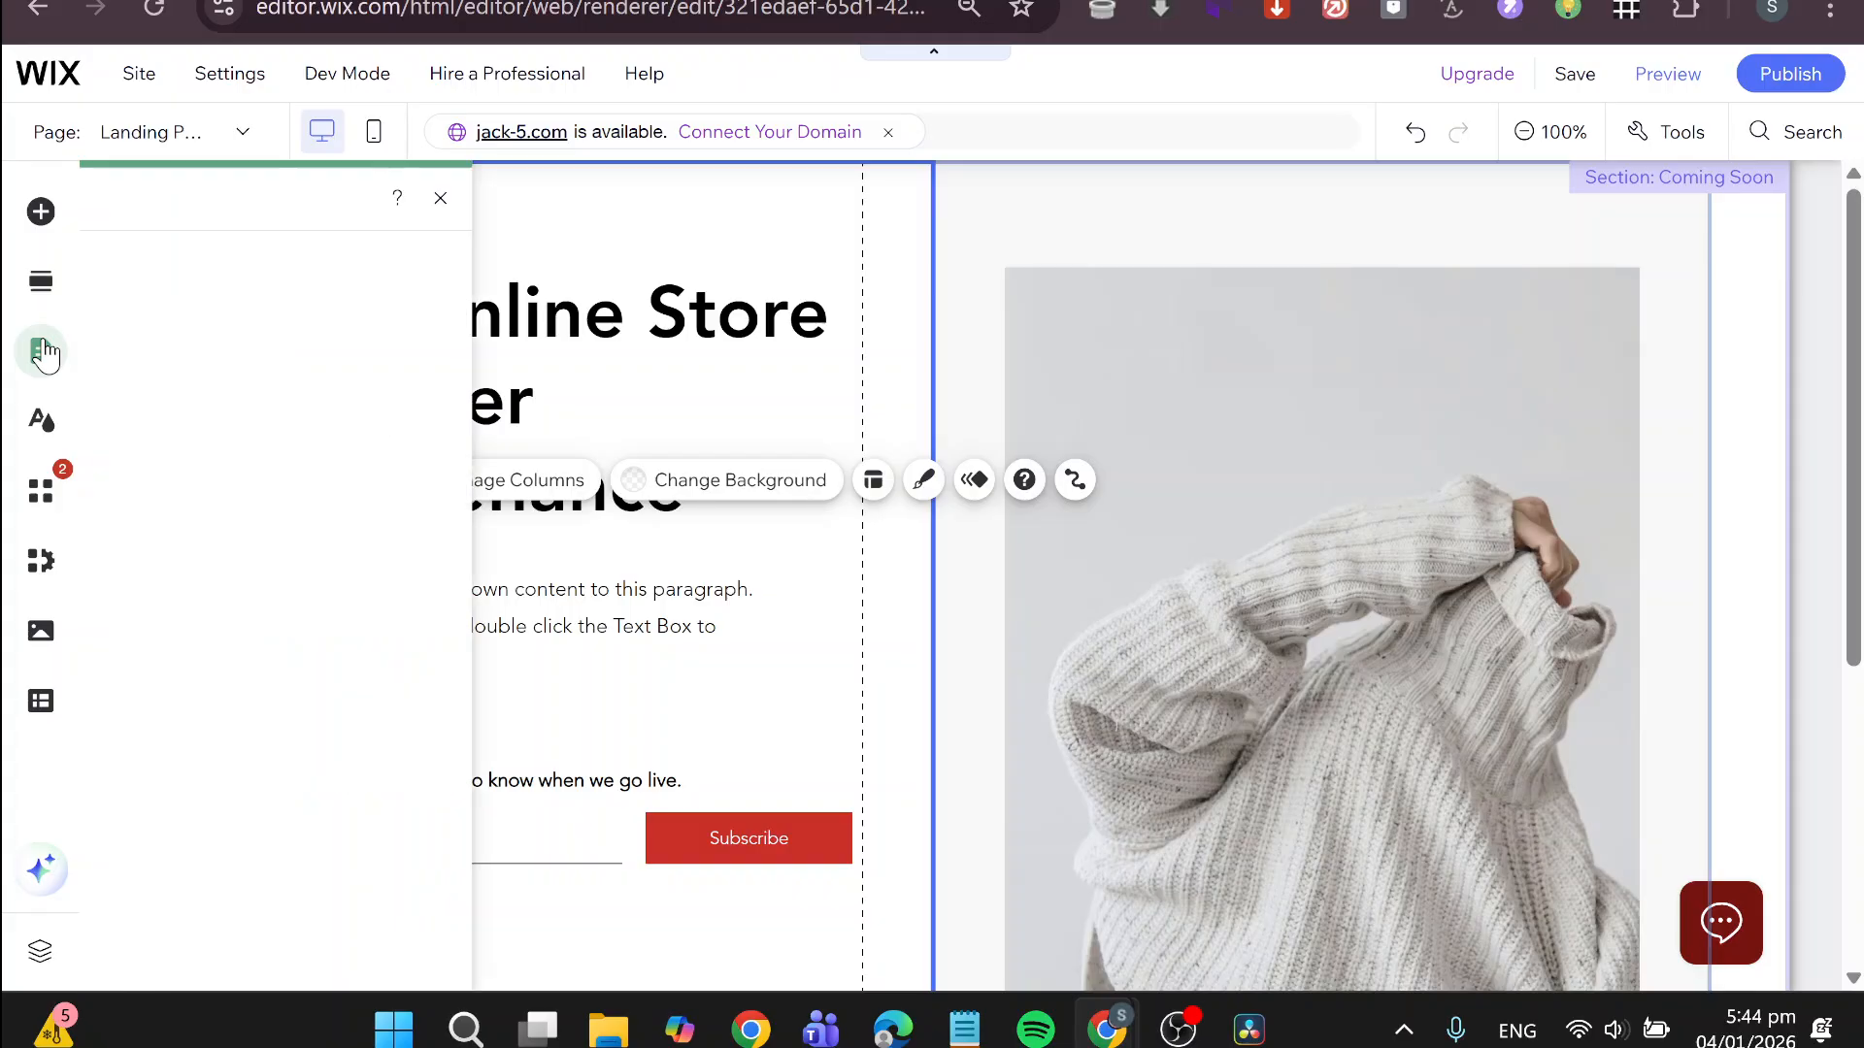
{"action": "left_click", "coordinate": [504, 339]}
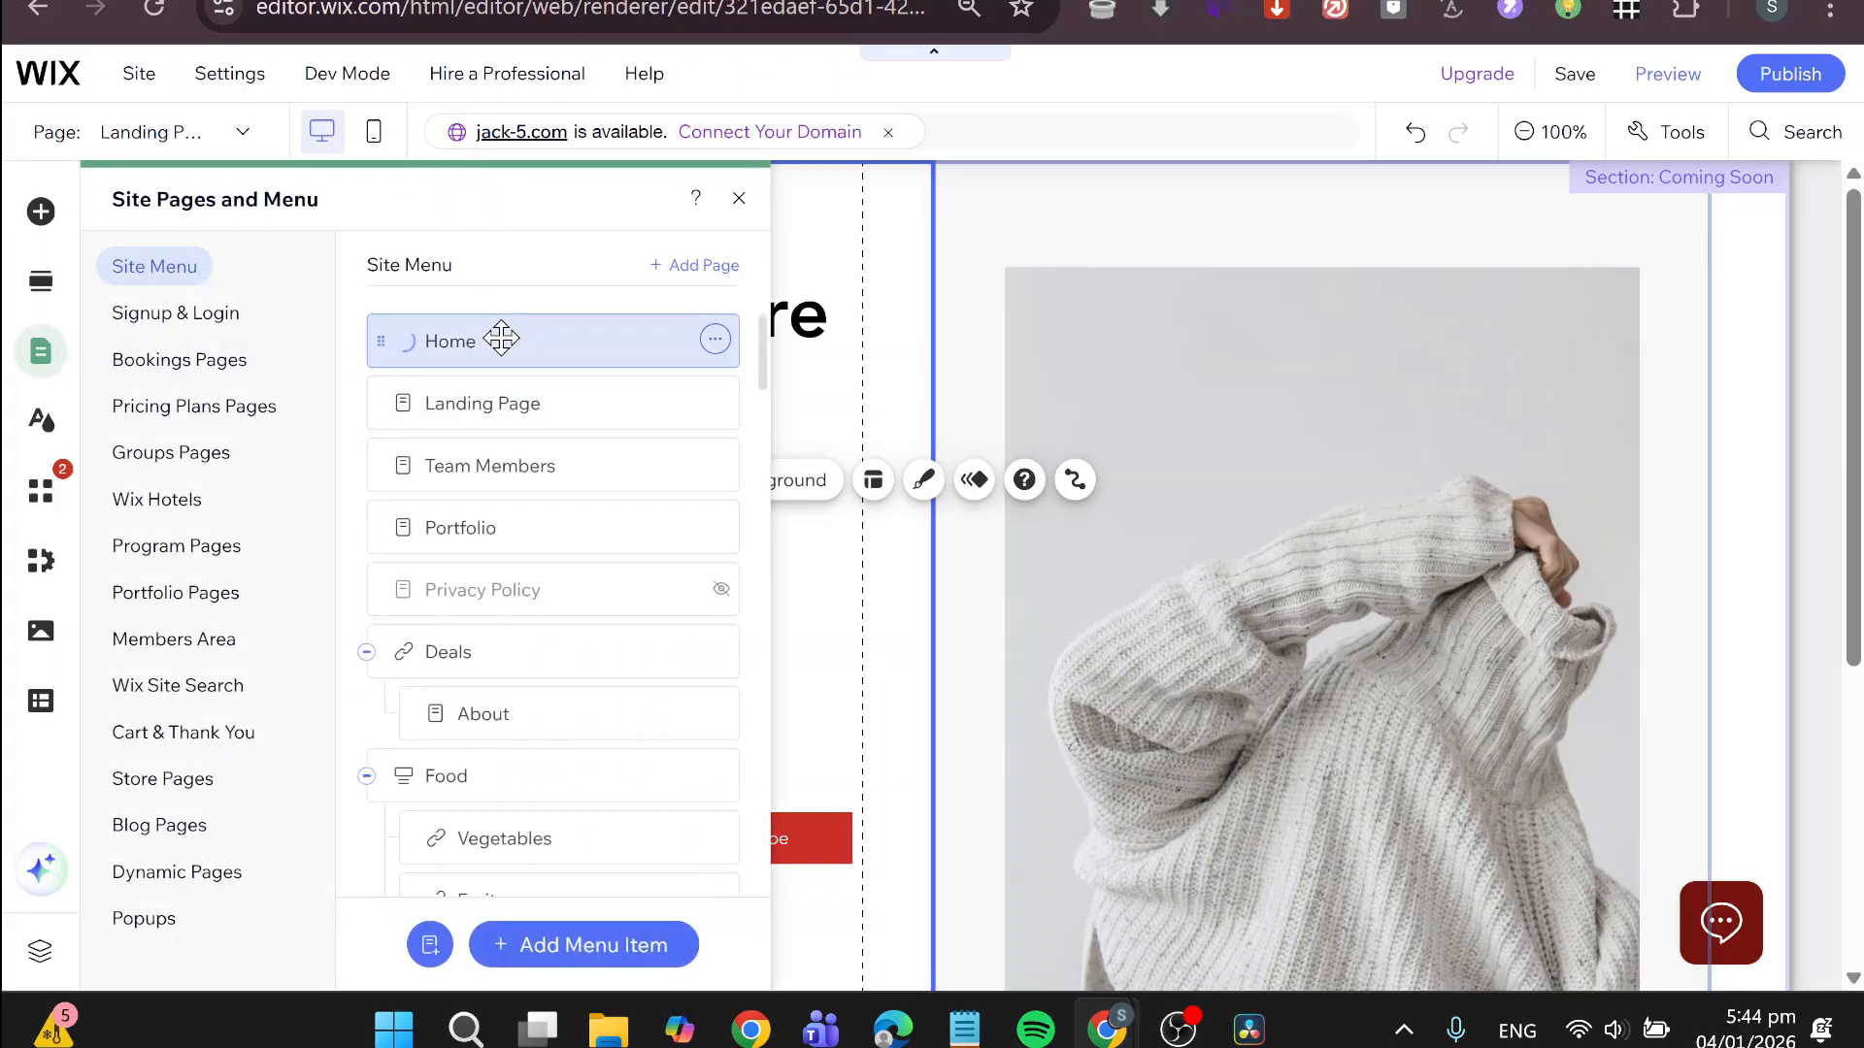
{"action": "left_click", "coordinate": [739, 200]}
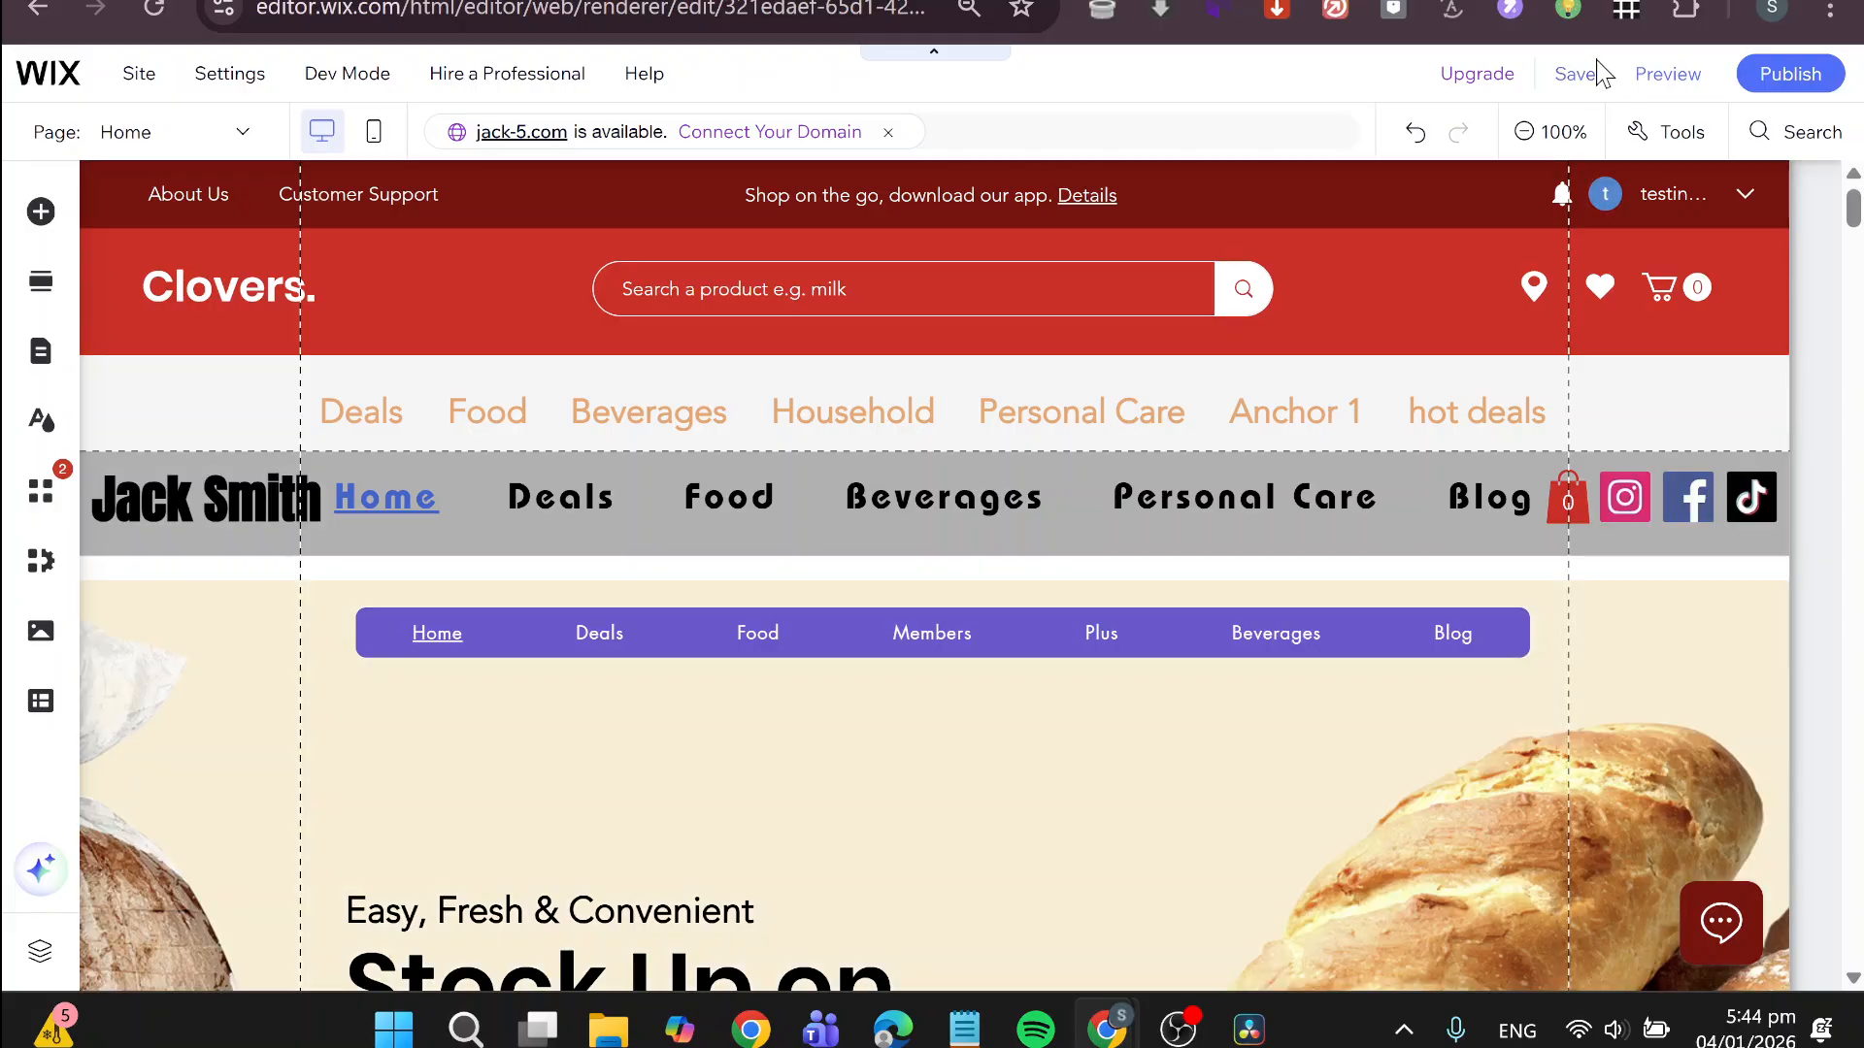
{"action": "left_click", "coordinate": [1570, 78]}
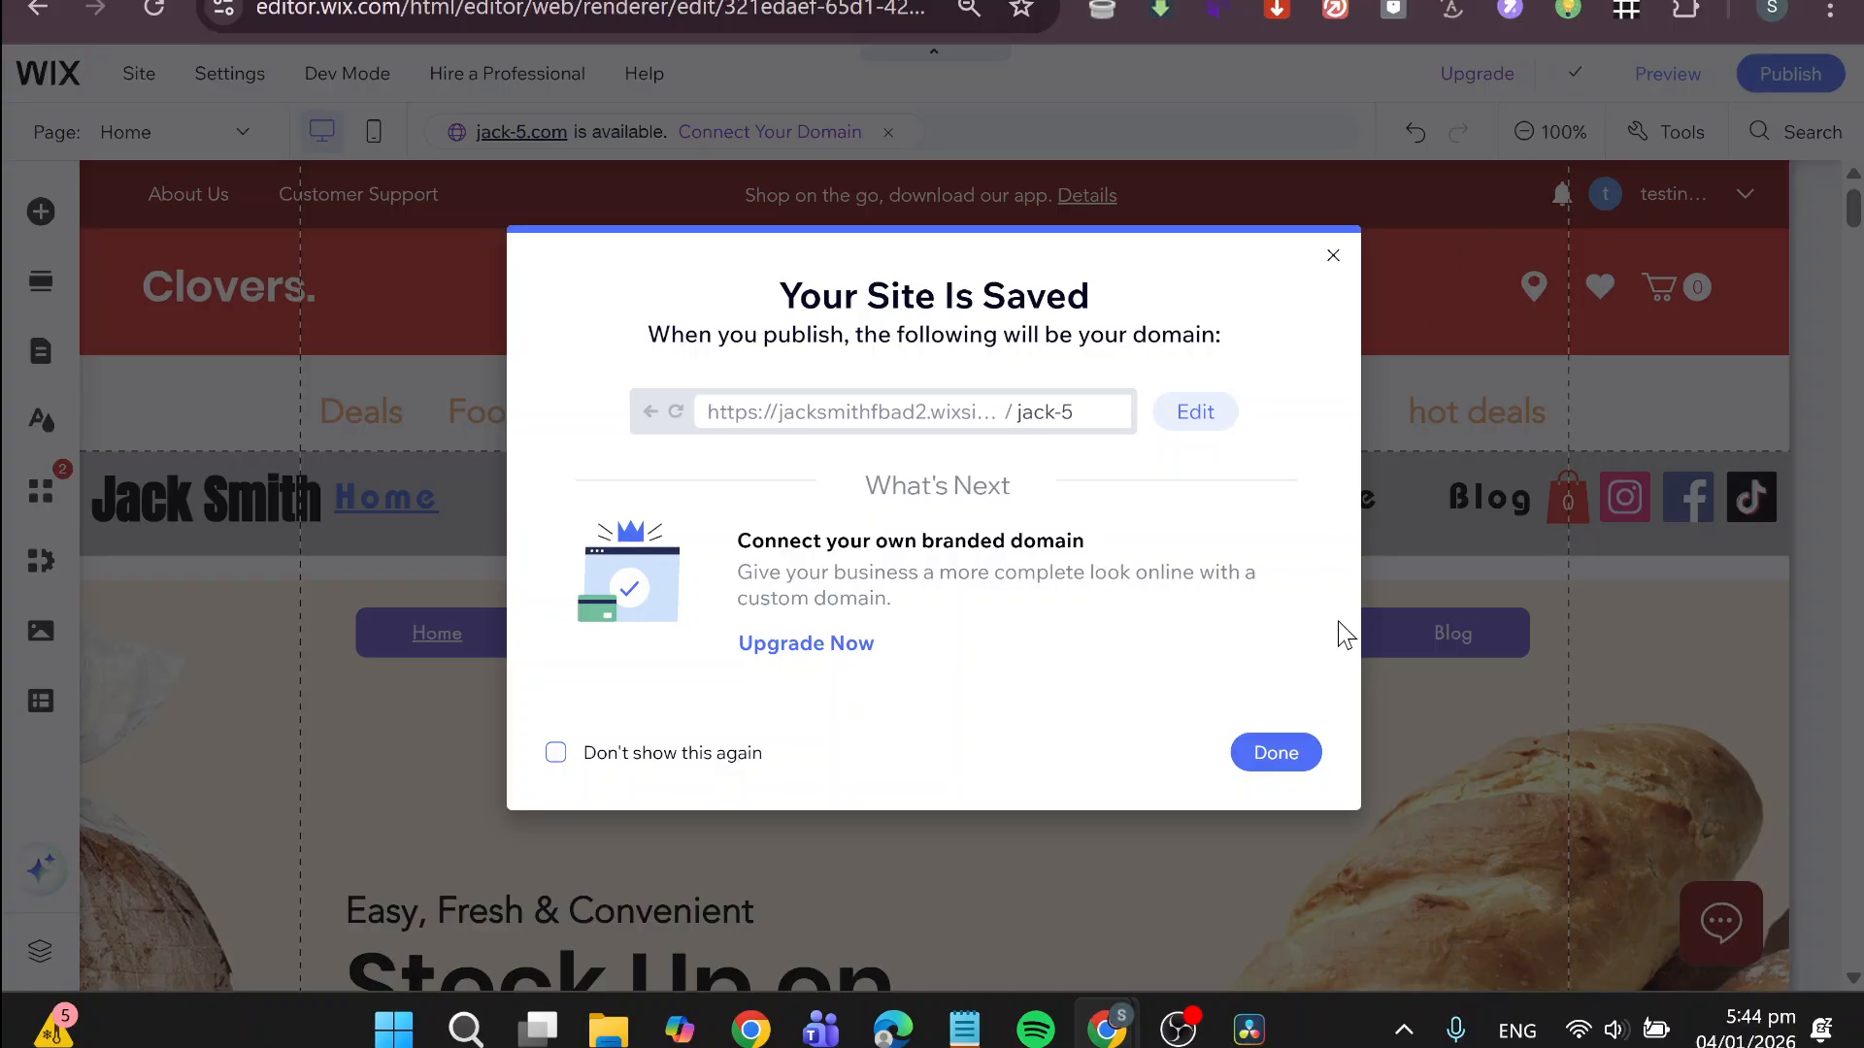
{"action": "left_click", "coordinate": [1292, 762]}
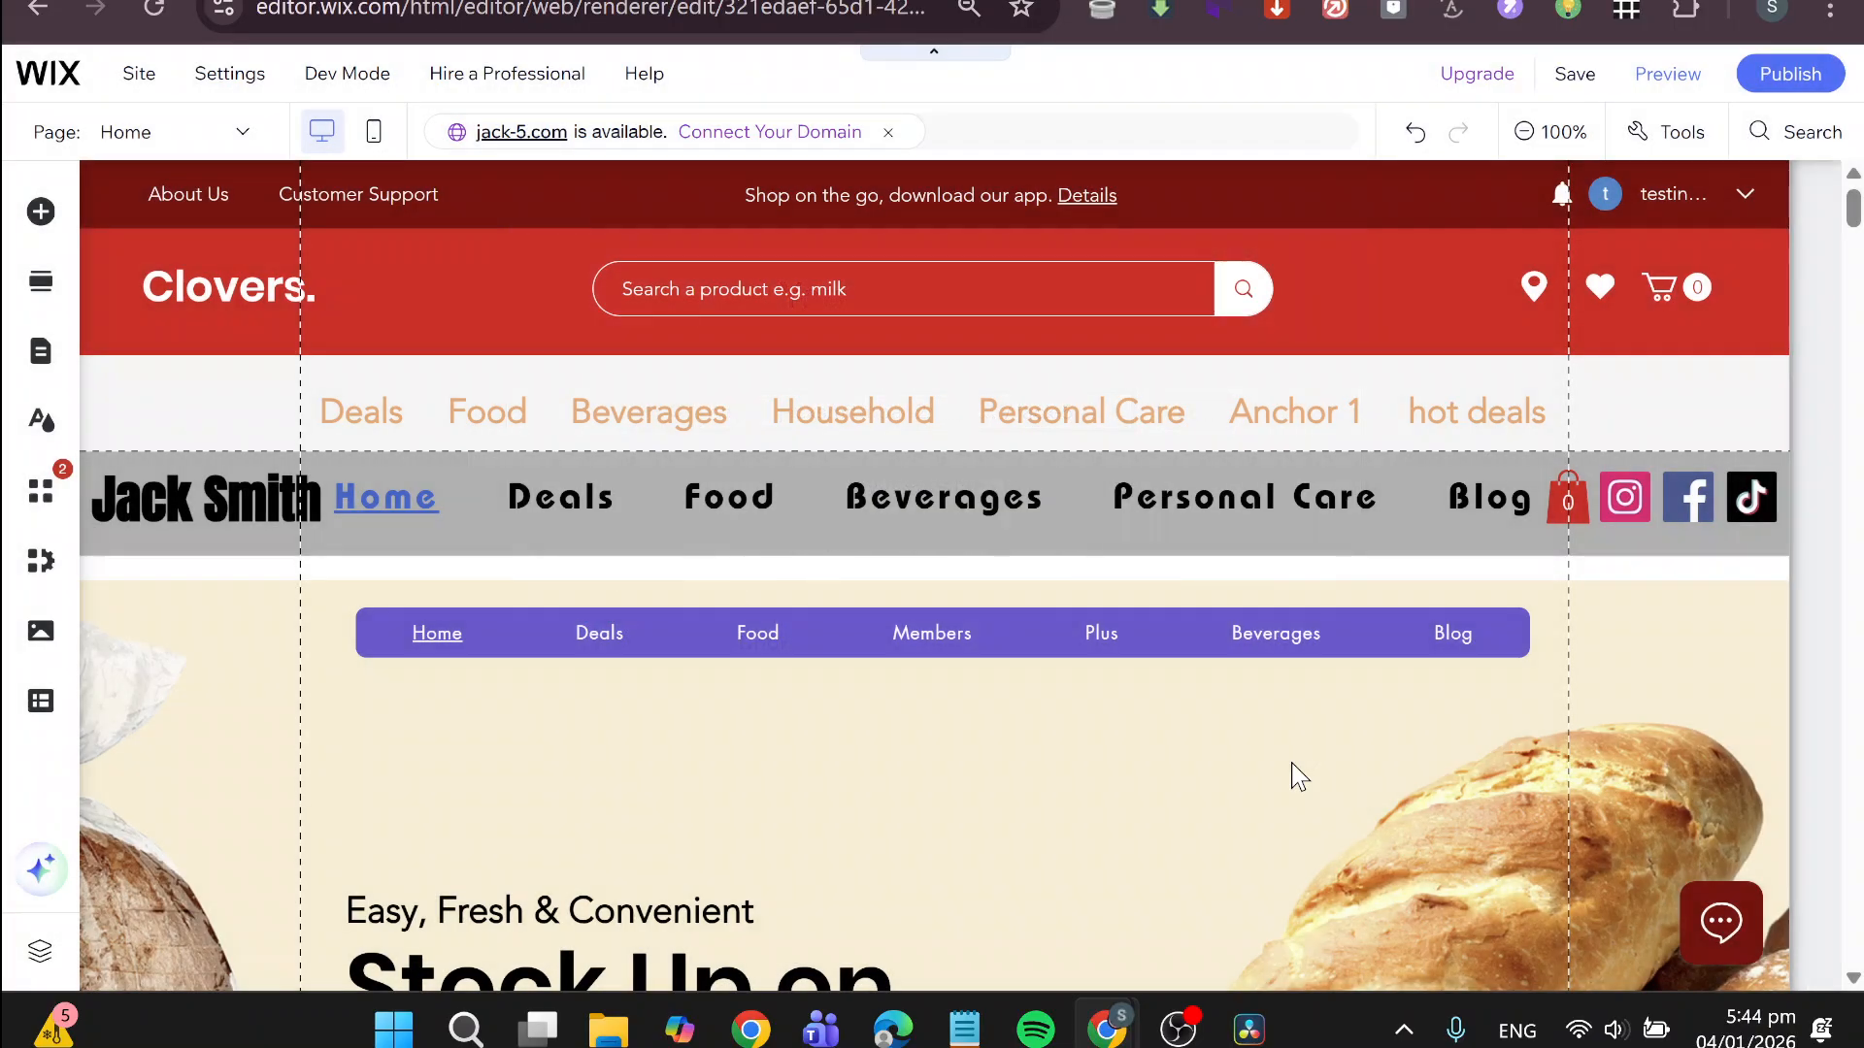